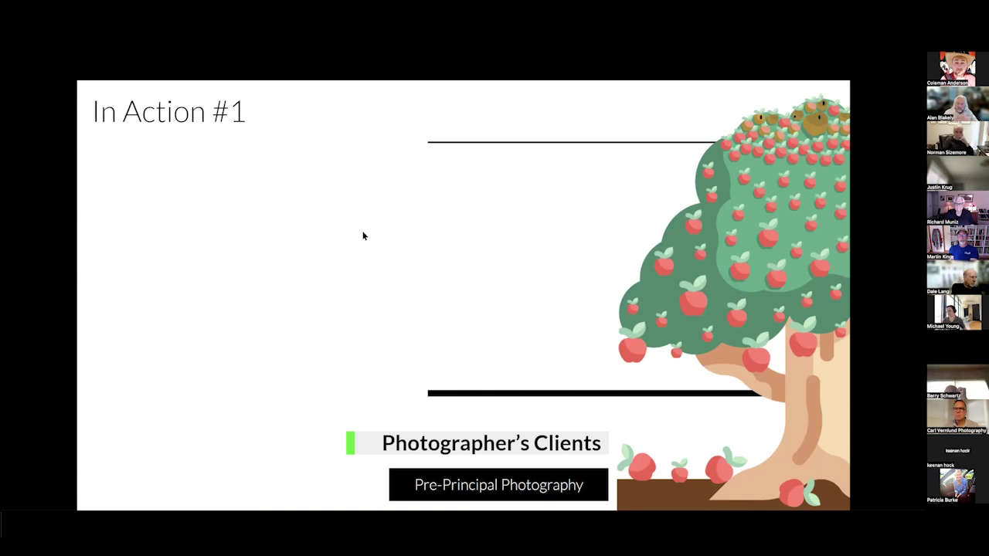
Preview the Timing slide, return to In Action #1, then switch the share to the web app.
key(Right)
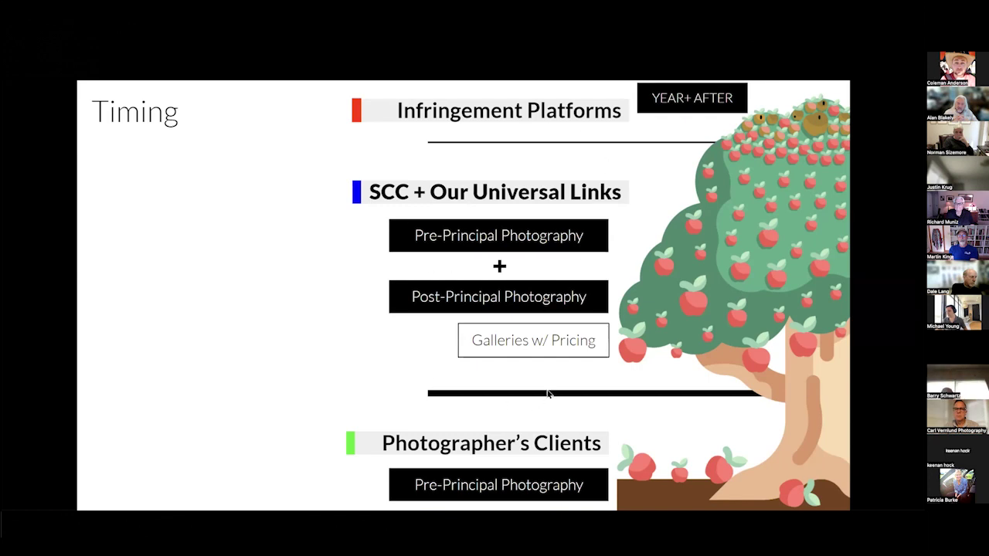
key(Left)
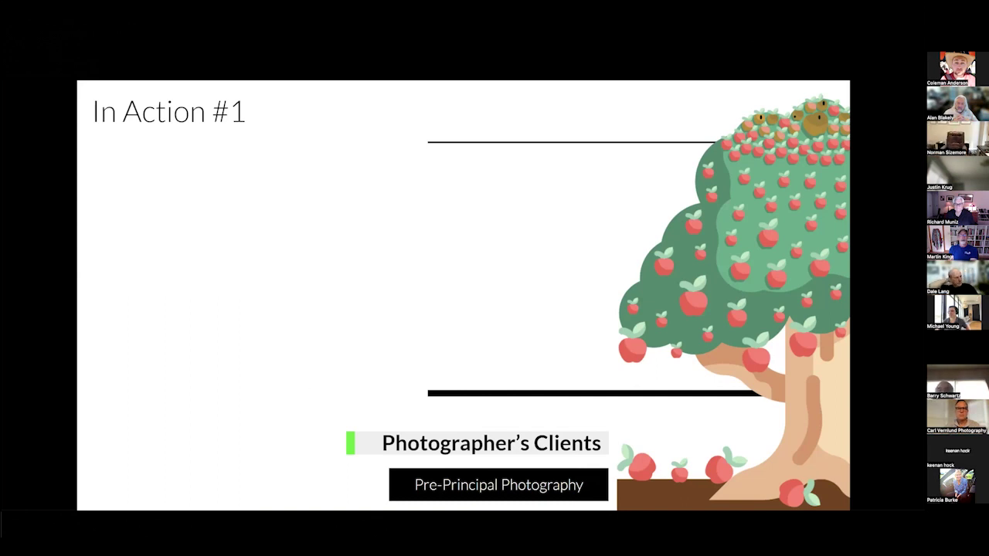
key(alt+Tab)
scroll(153, 201, up, 5)
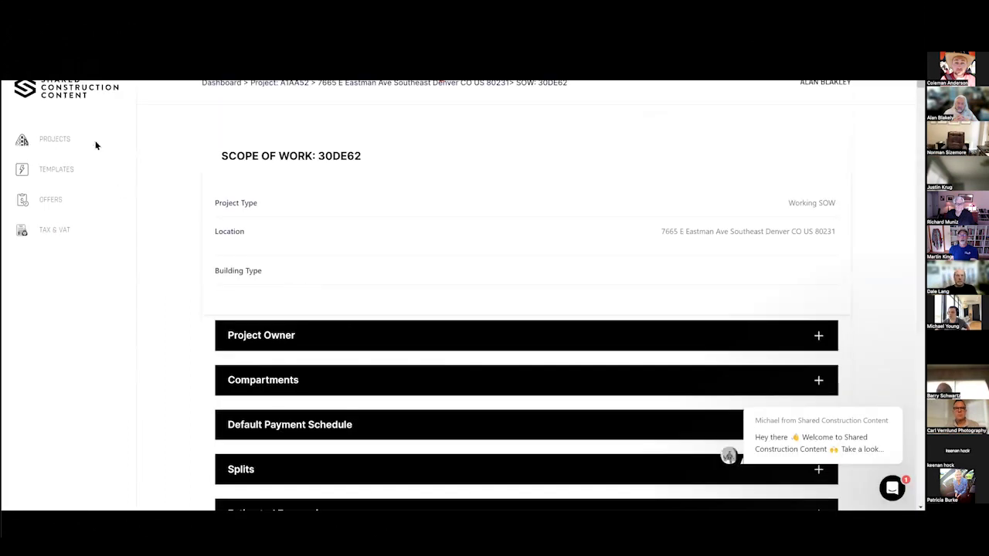
click(95, 144)
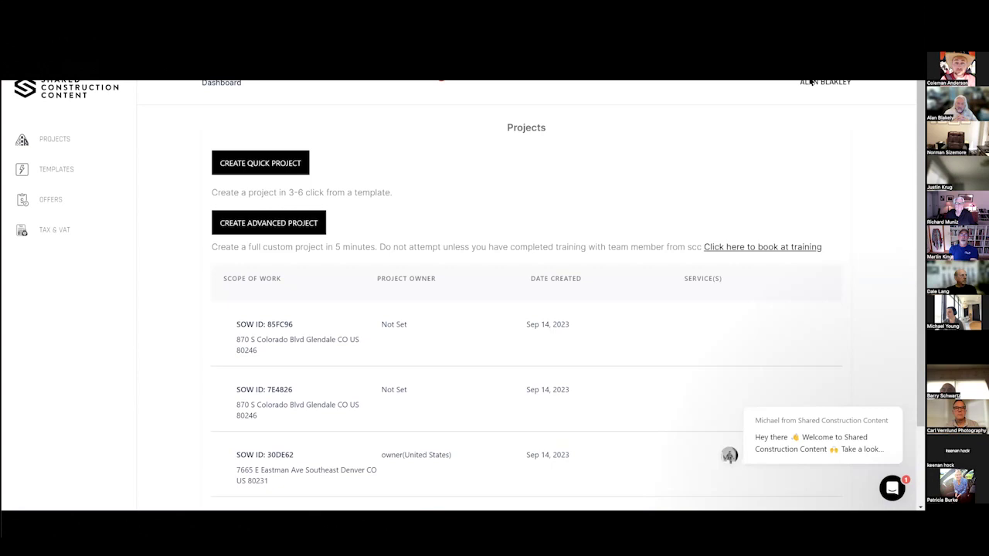
click(132, 223)
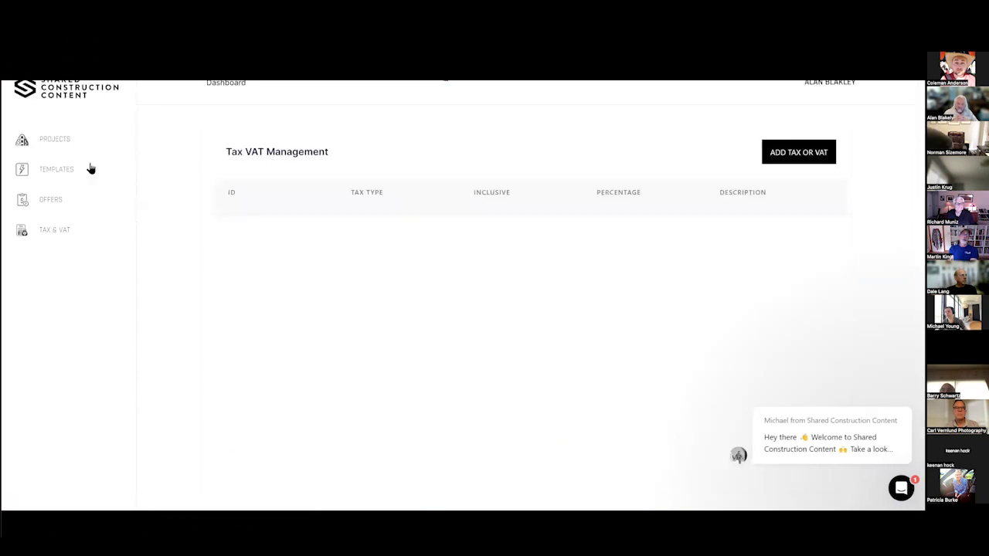
click(66, 145)
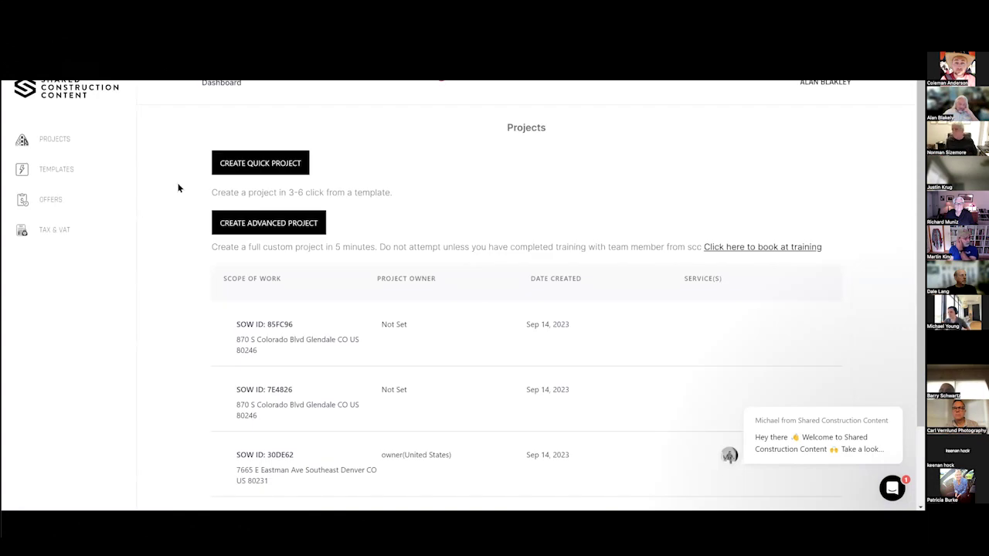
click(224, 172)
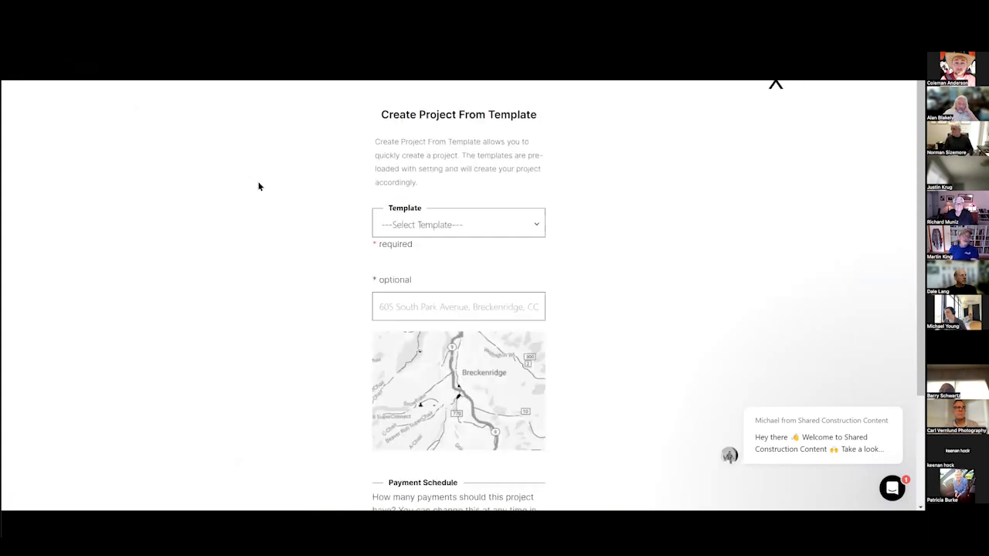
click(437, 225)
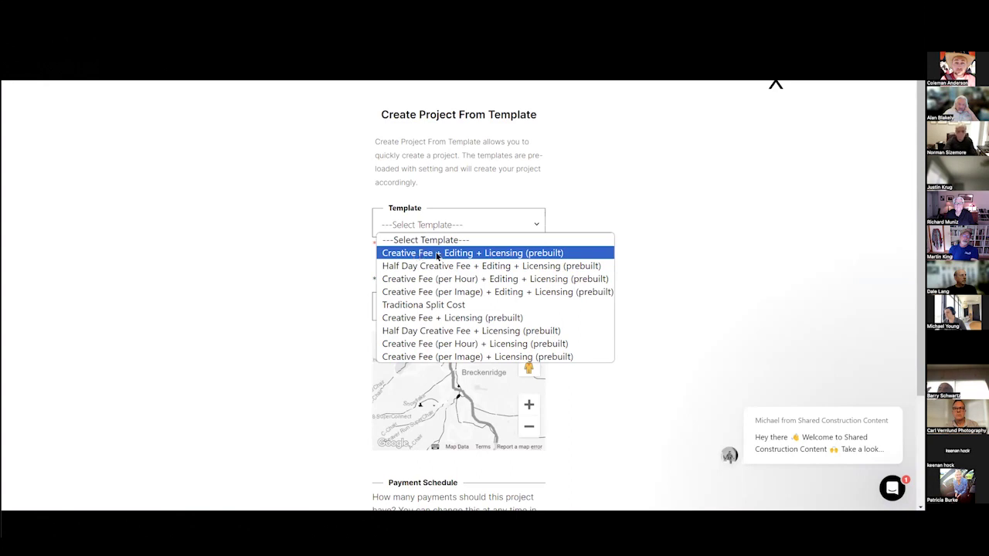
click(482, 255)
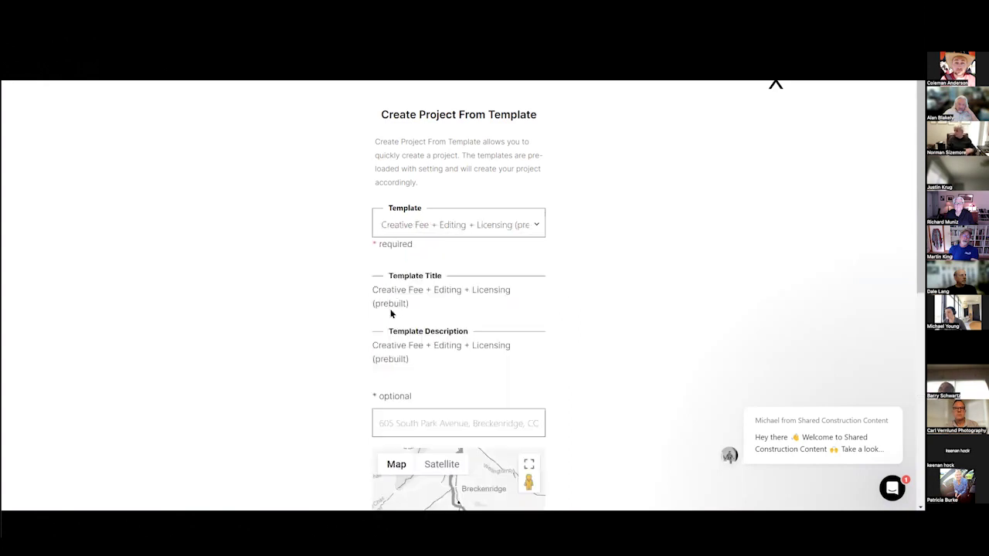
text(760)
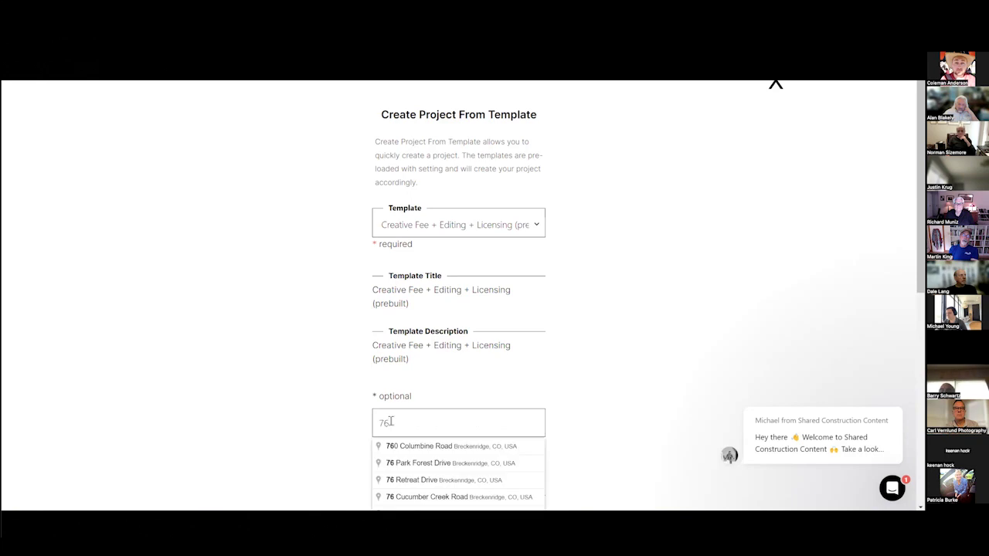
click(406, 445)
scroll(461, 406, down, 5)
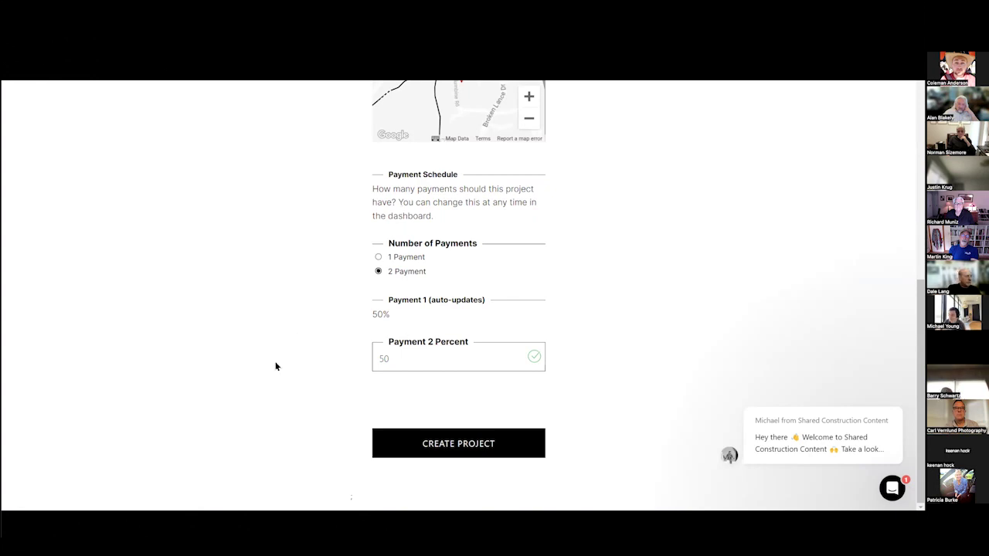
click(460, 456)
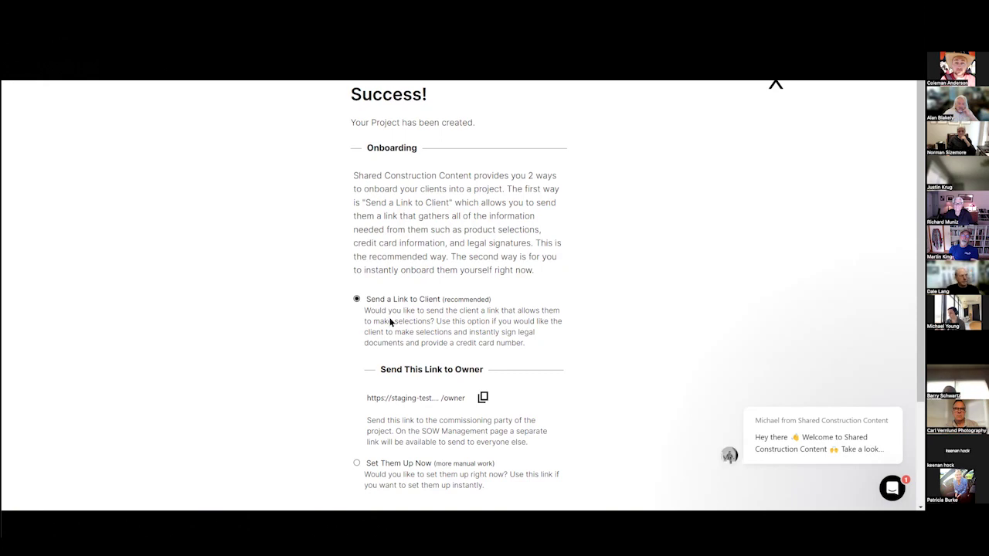
Copy the project's owner onboarding link and bring up the browser window where it opens.
scroll(379, 345, down, 3)
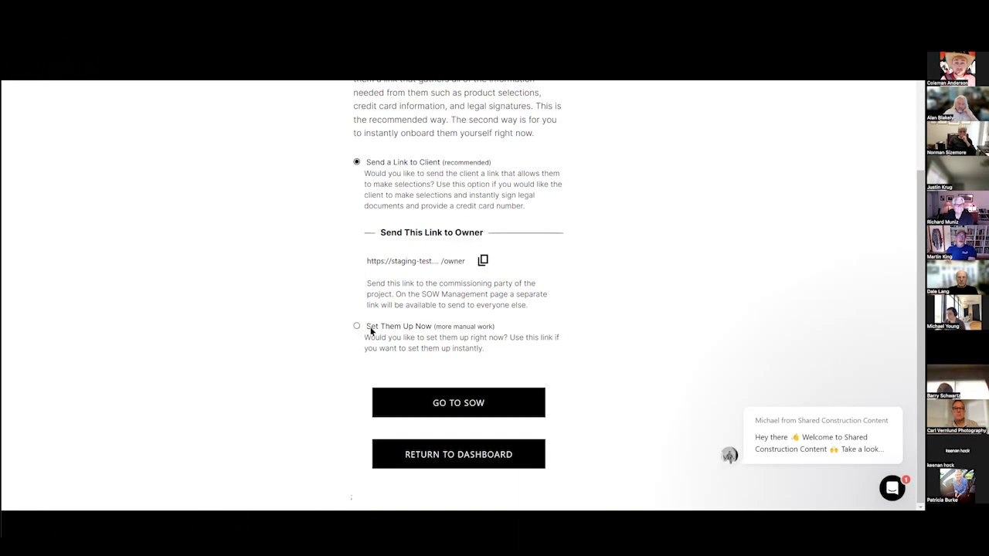
click(482, 261)
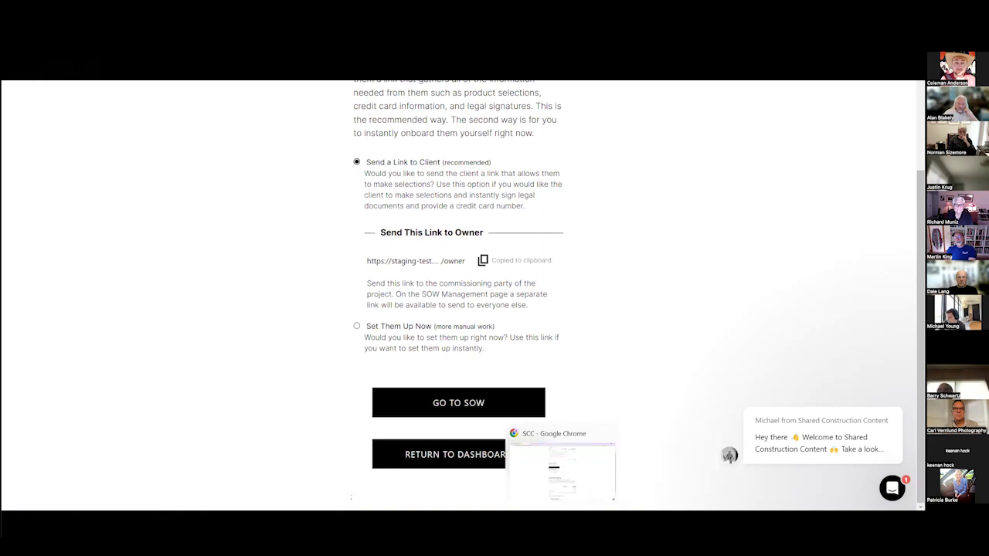
click(560, 463)
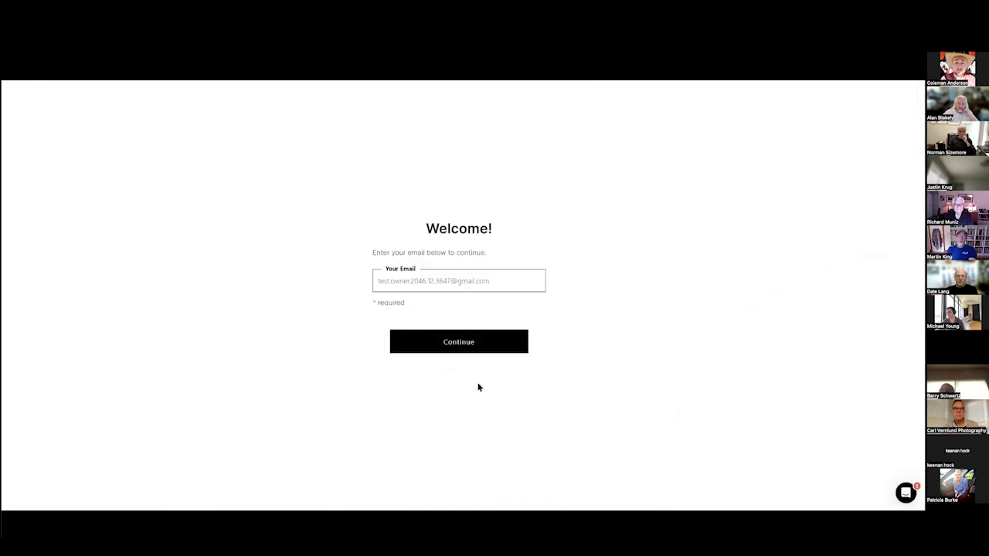
Pass the email step, set the role to Architect, and keep the full-day creative fee.
click(433, 347)
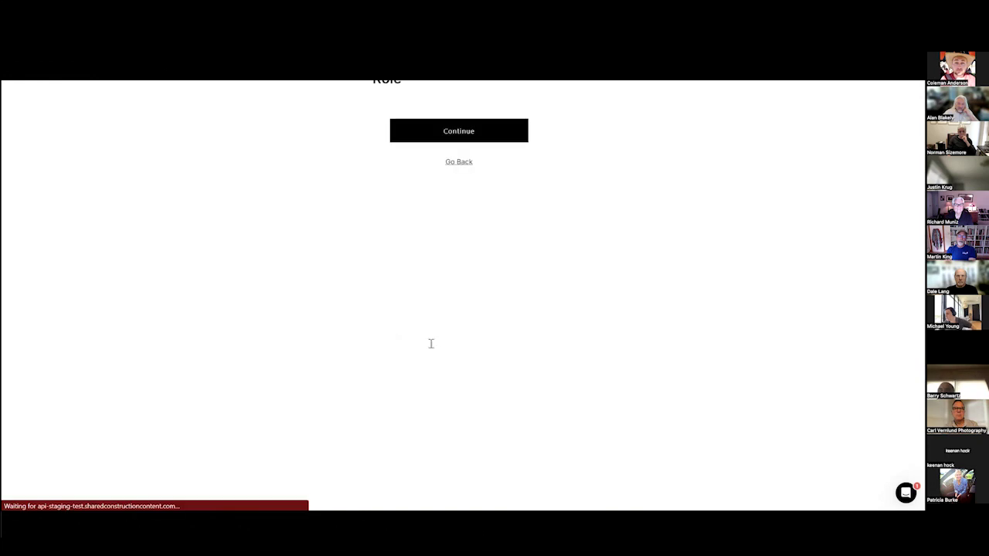
click(381, 126)
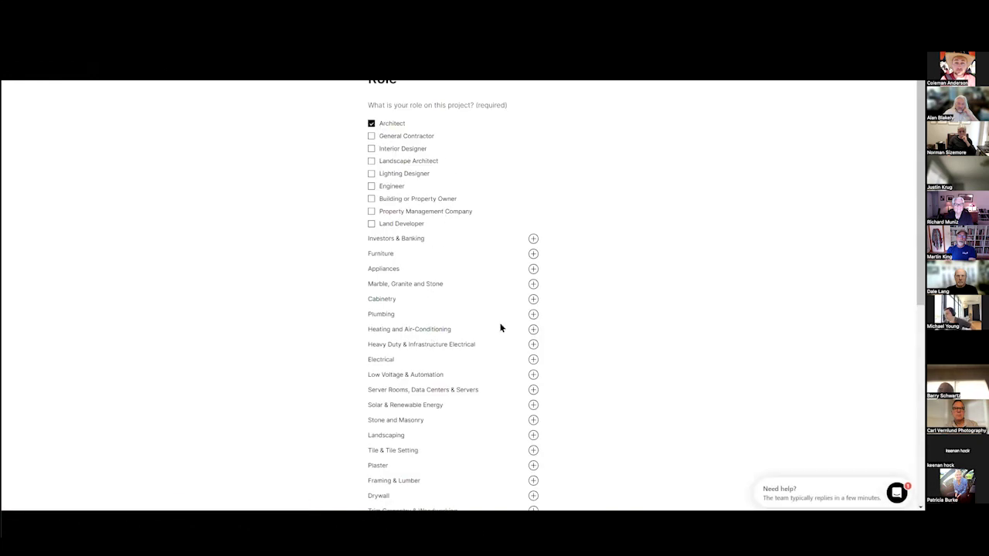
scroll(501, 363, down, 5)
click(484, 454)
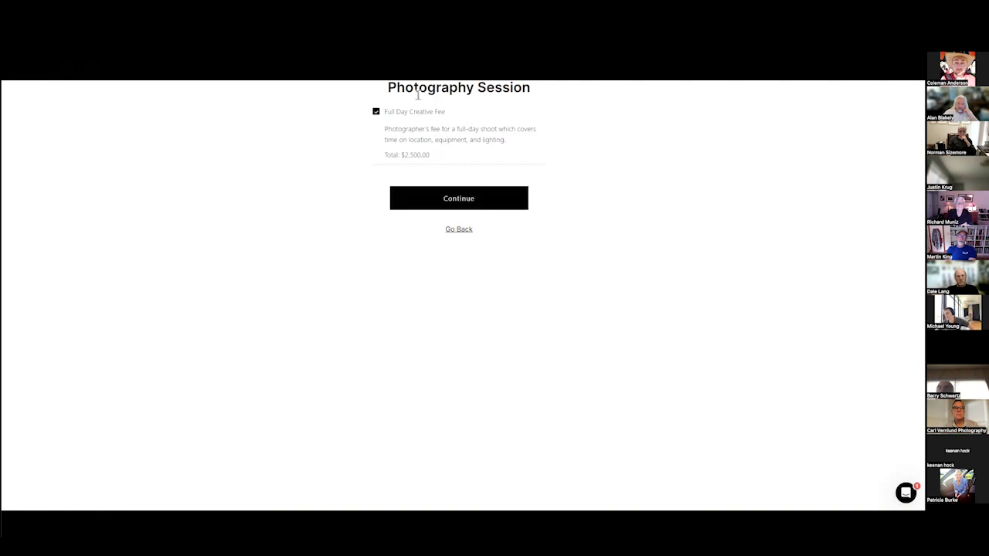
key(ctrl+plus)
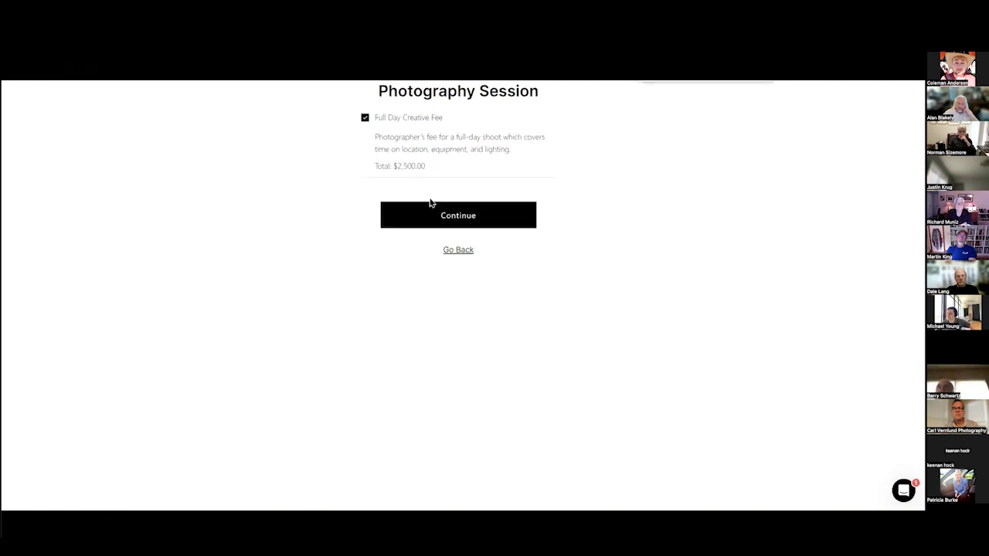
key(ctrl+plus)
click(459, 240)
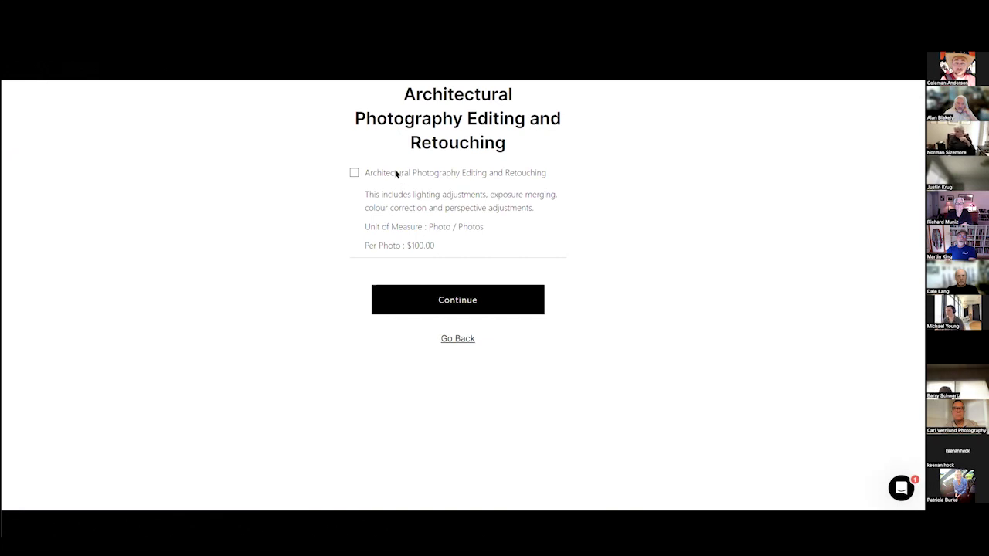
Add Editing and Retouching at $100 per photo with quantity 10, then continue.
drag(444, 248, 362, 171)
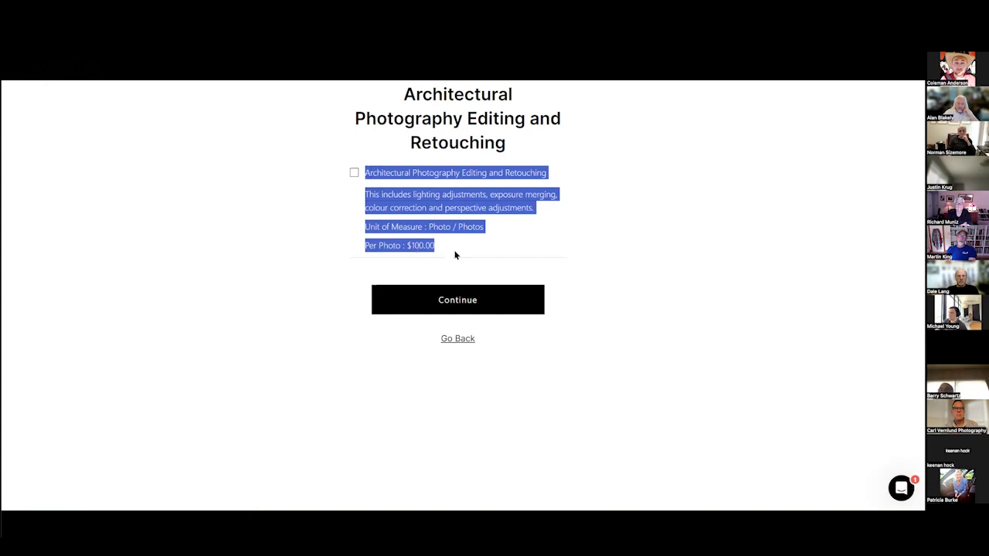
click(455, 255)
drag(409, 243, 426, 270)
click(351, 173)
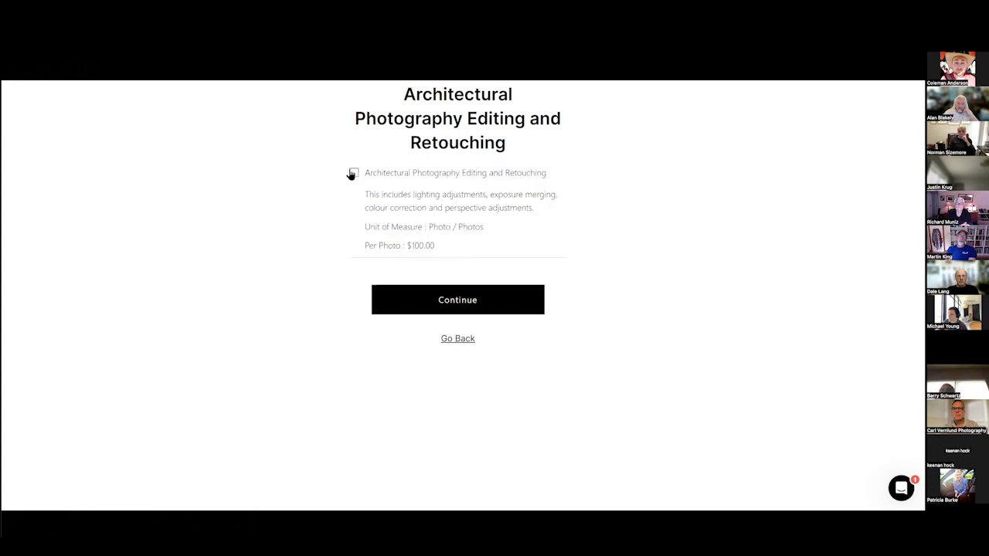
click(414, 277)
drag(414, 276, 263, 278)
text(6)
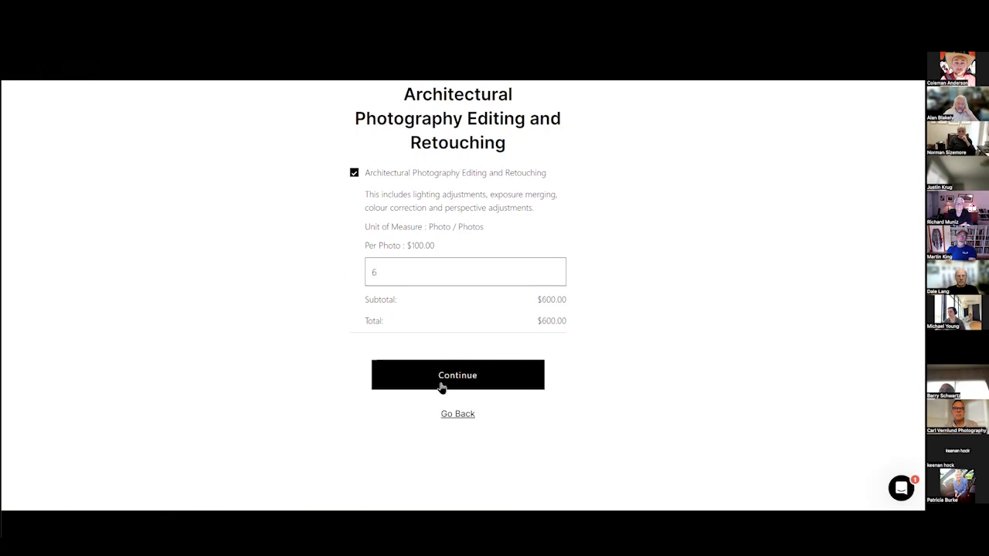
click(443, 385)
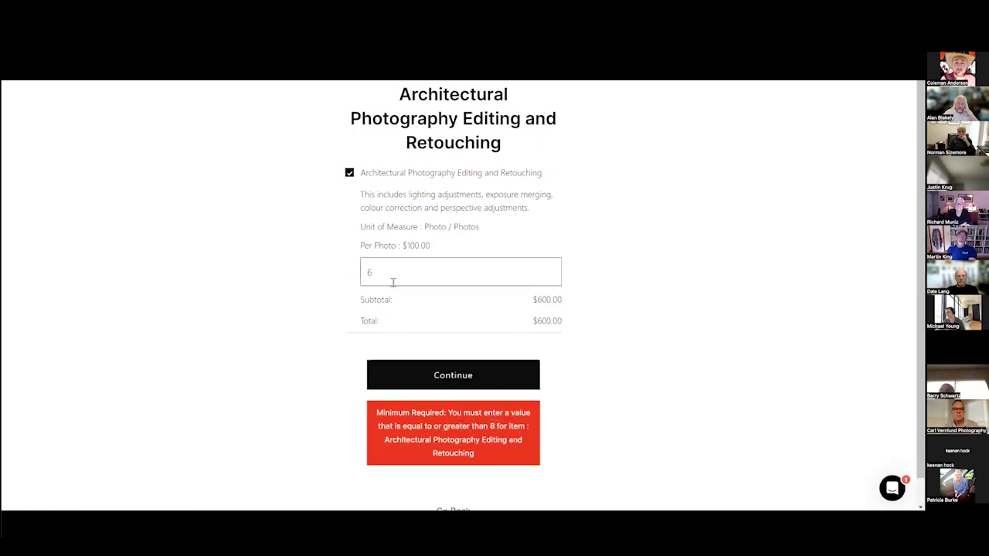
drag(393, 283, 350, 282)
text(10)
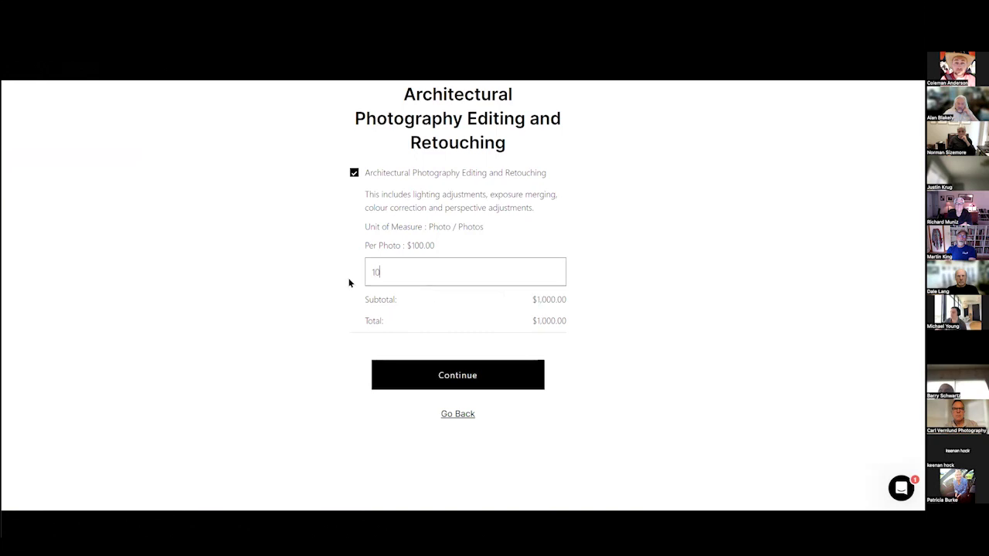
click(468, 382)
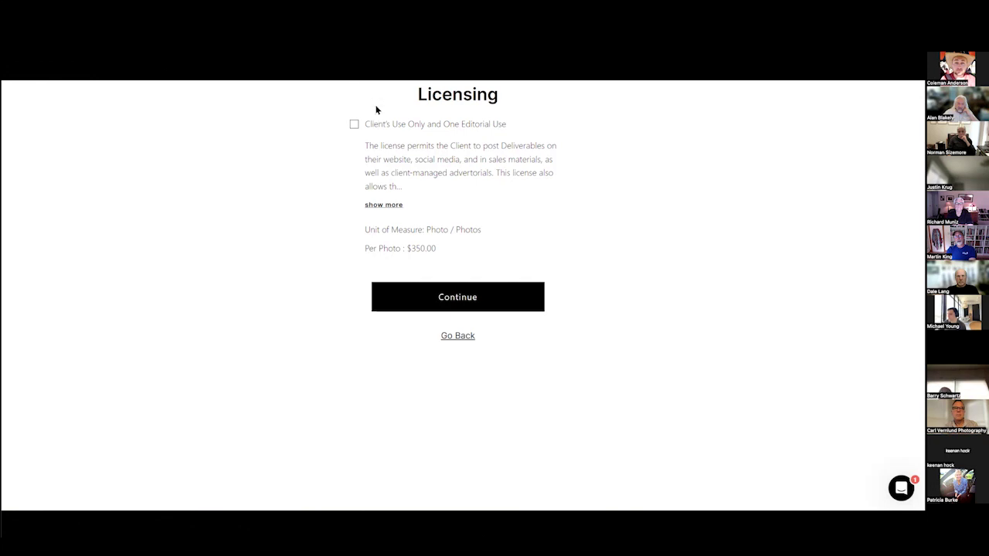
Add the Client's Use Only and One Editorial Use licence for 10 photos ($3,500.00) and continue.
double_click(423, 248)
double_click(386, 124)
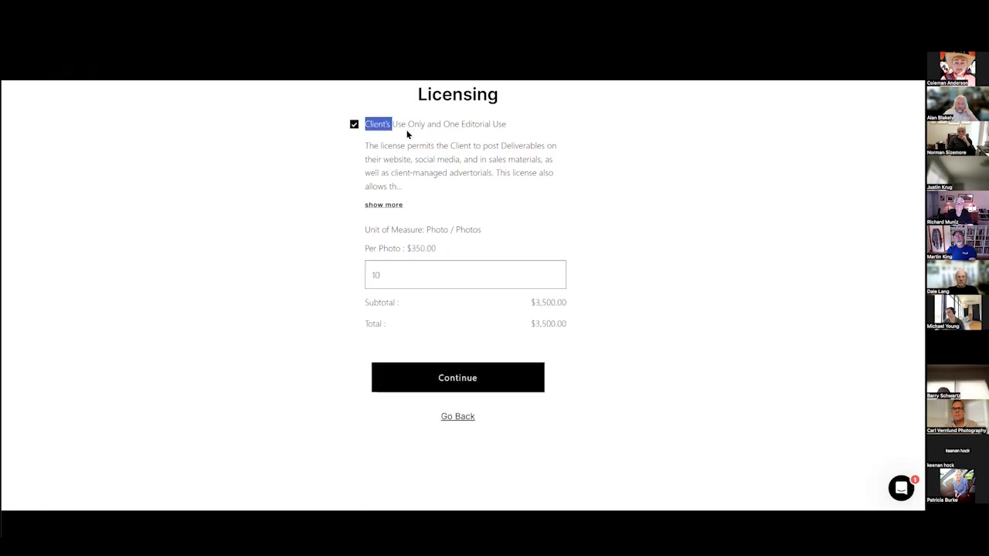
click(381, 211)
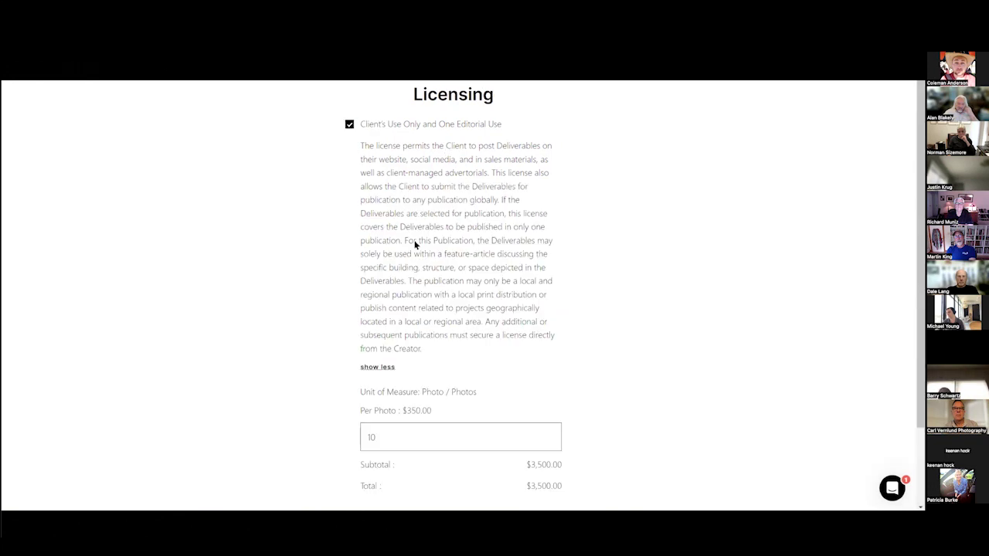
triple_click(444, 332)
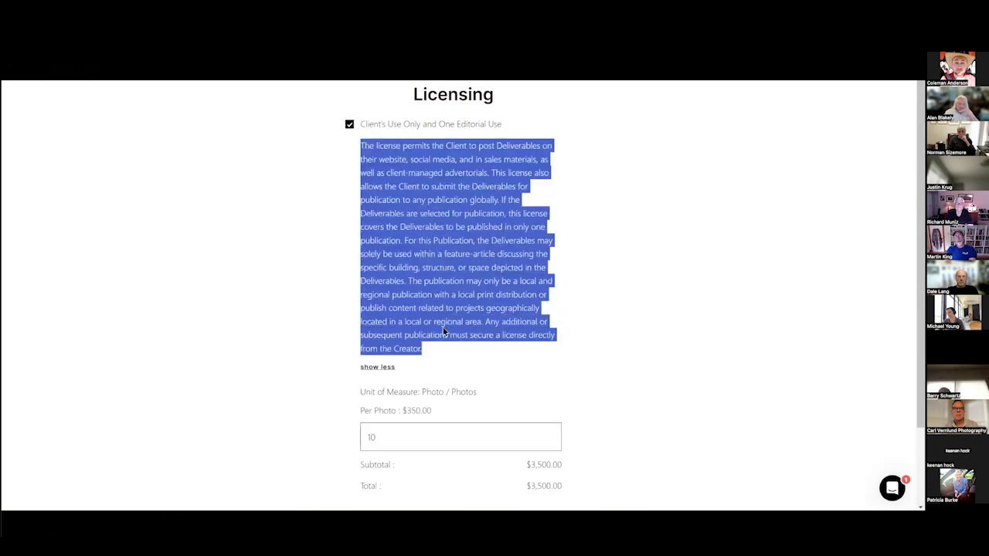
click(369, 300)
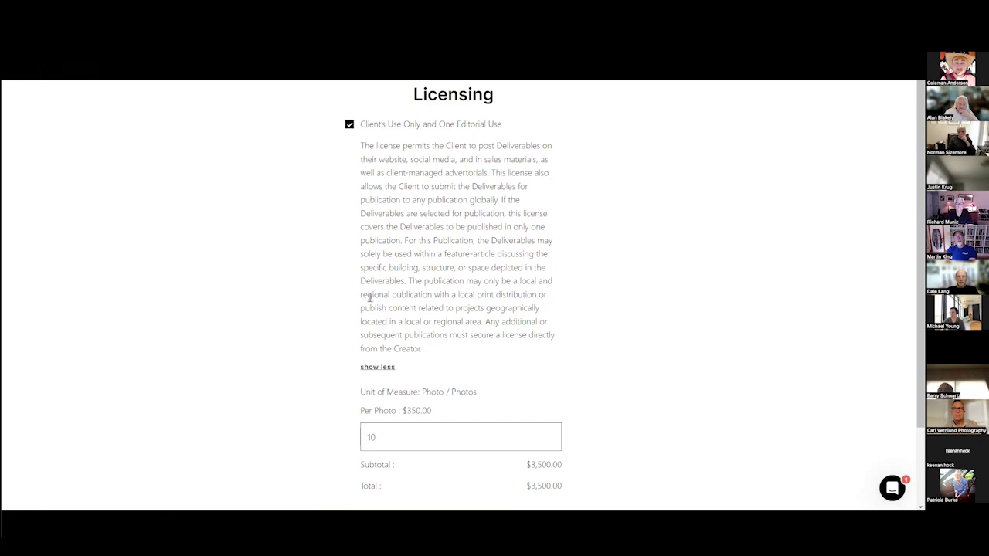
scroll(436, 384, down, 1)
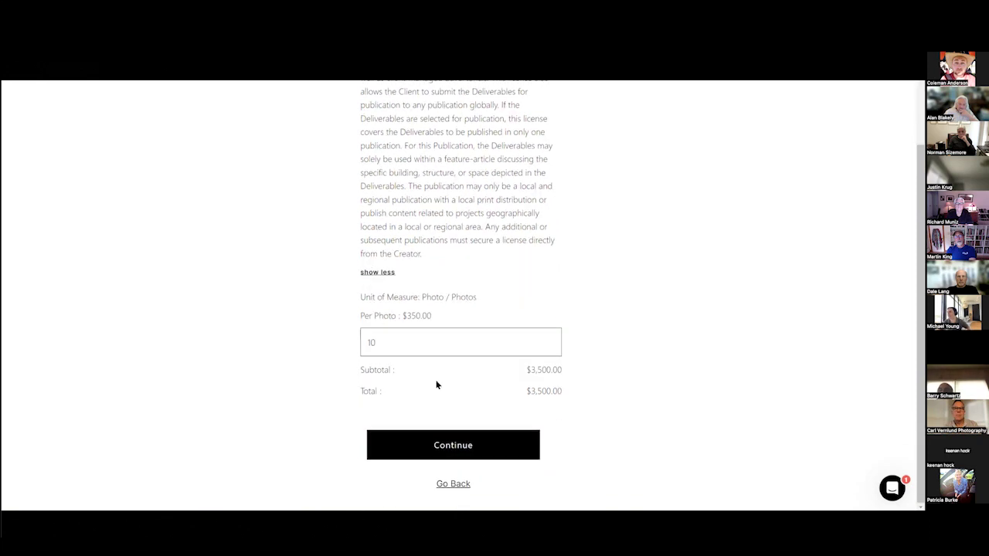
click(474, 448)
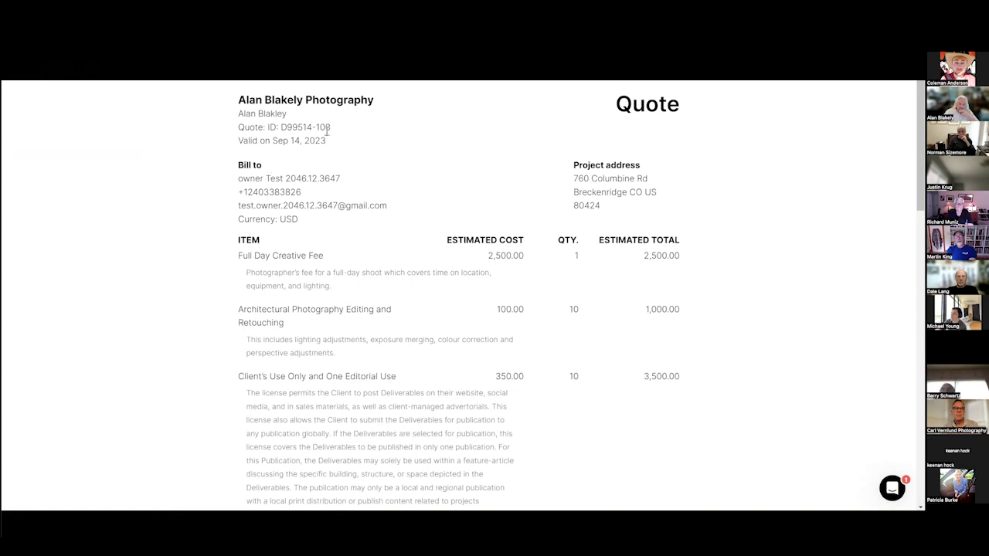
Review the quote's creative fee, editing and licence line items and their prices.
drag(281, 180, 340, 185)
click(339, 228)
scroll(344, 200, down, 1)
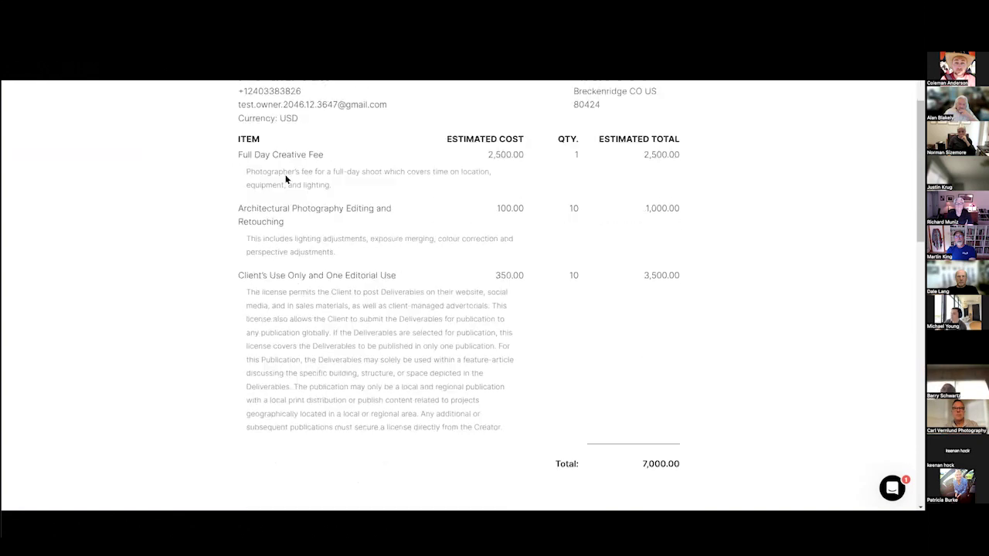
drag(477, 147, 489, 196)
drag(288, 201, 654, 201)
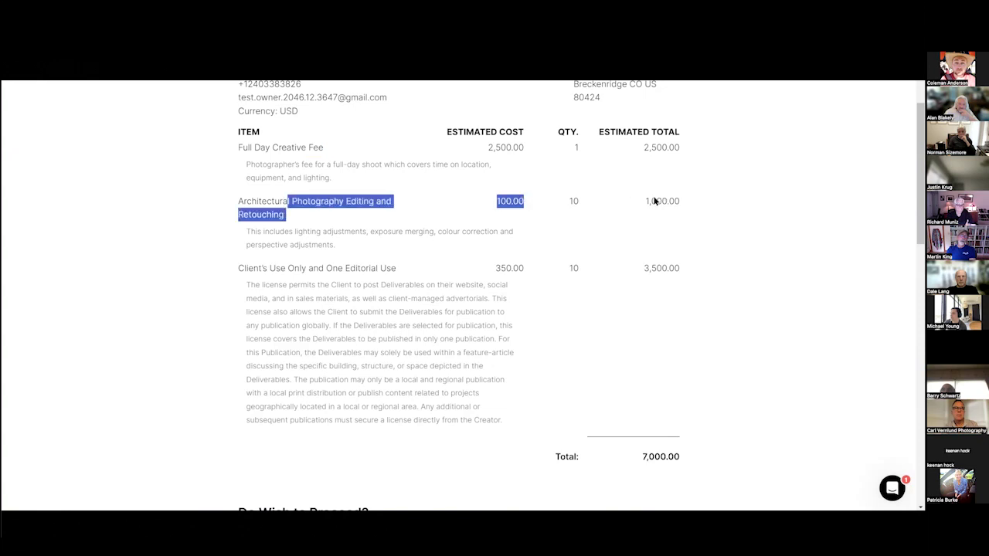
click(306, 289)
drag(299, 269, 272, 268)
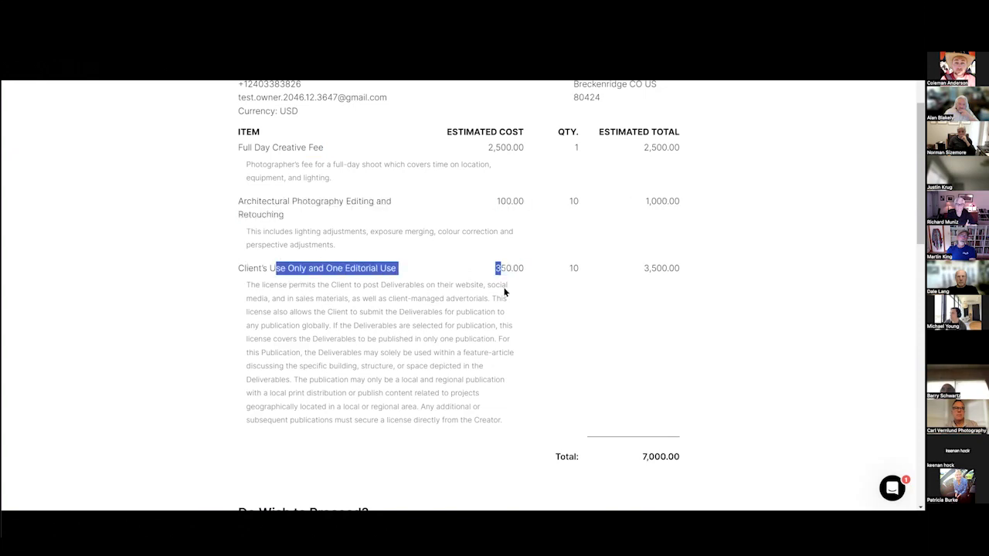
click(504, 291)
Scroll down to the Save With Cost Sharing table showing 5,250.00 shared cost and 25% savings.
scroll(462, 363, up, 3)
scroll(618, 401, down, 8)
scroll(377, 260, down, 5)
scroll(345, 319, up, 4)
click(345, 320)
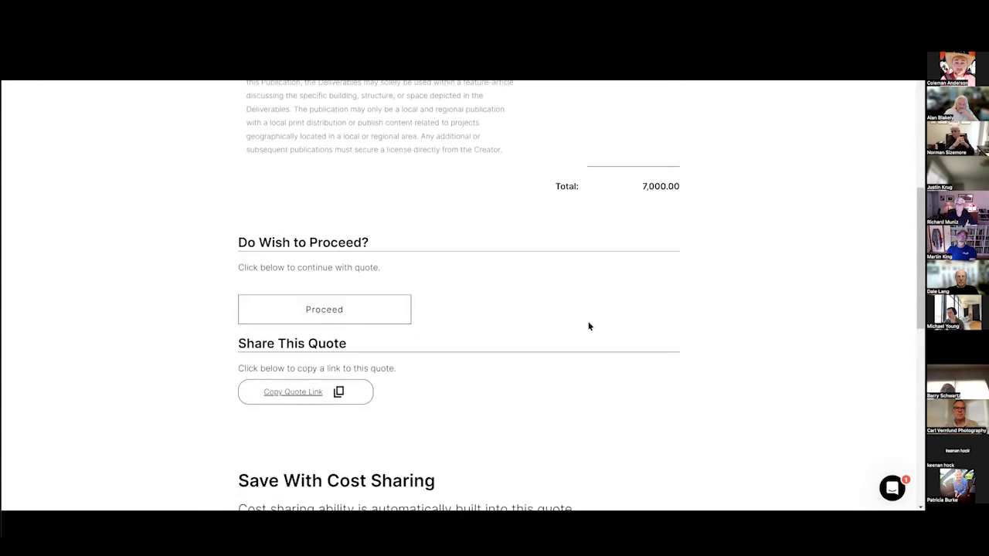
scroll(589, 325, down, 10)
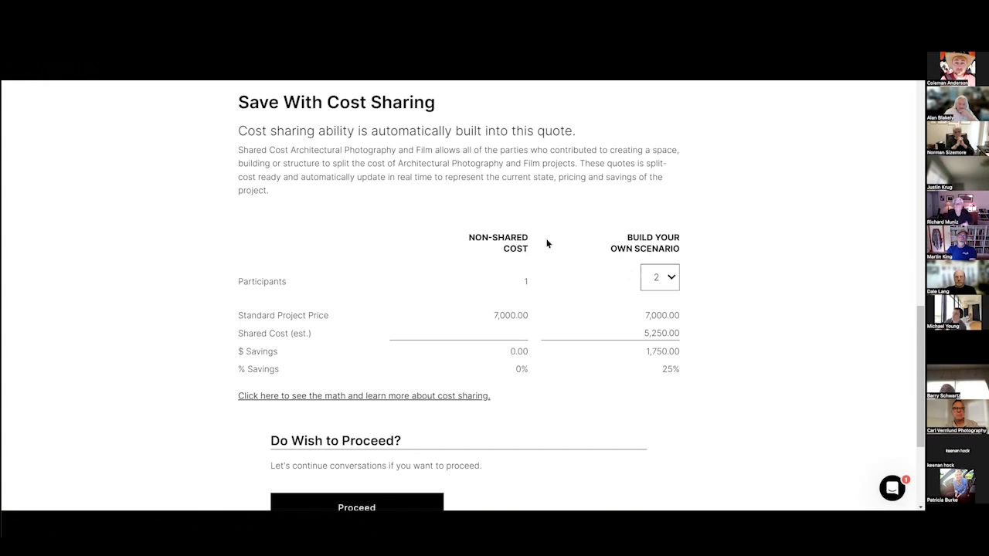
Point out the Non-Shared Cost and Build Your Own Scenario headings and the 25% / 1,750.00 savings.
triple_click(501, 239)
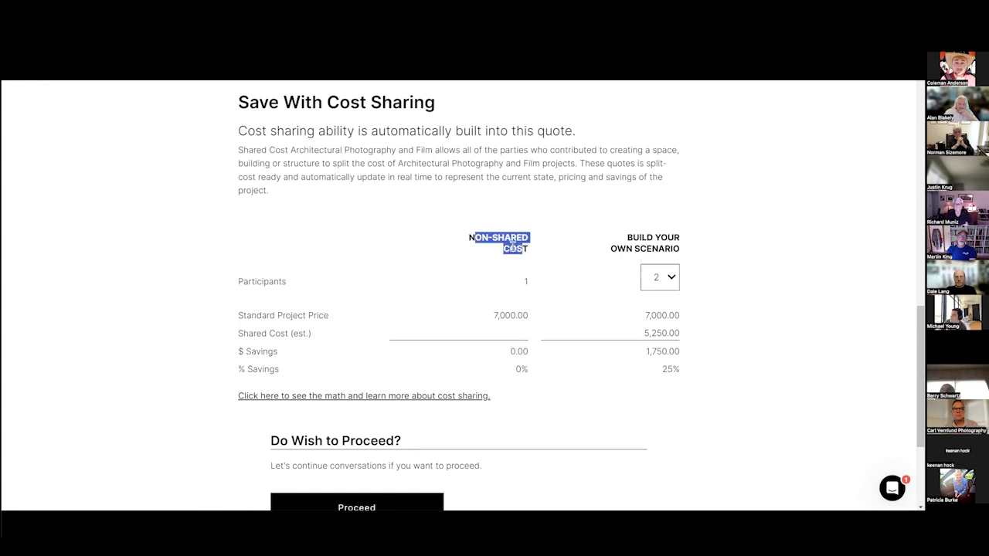
click(463, 238)
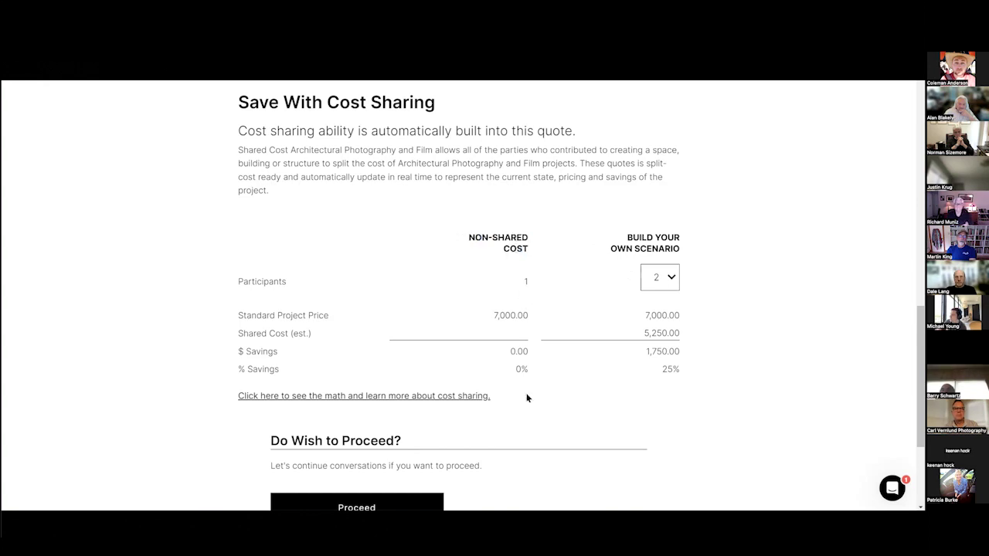
triple_click(645, 244)
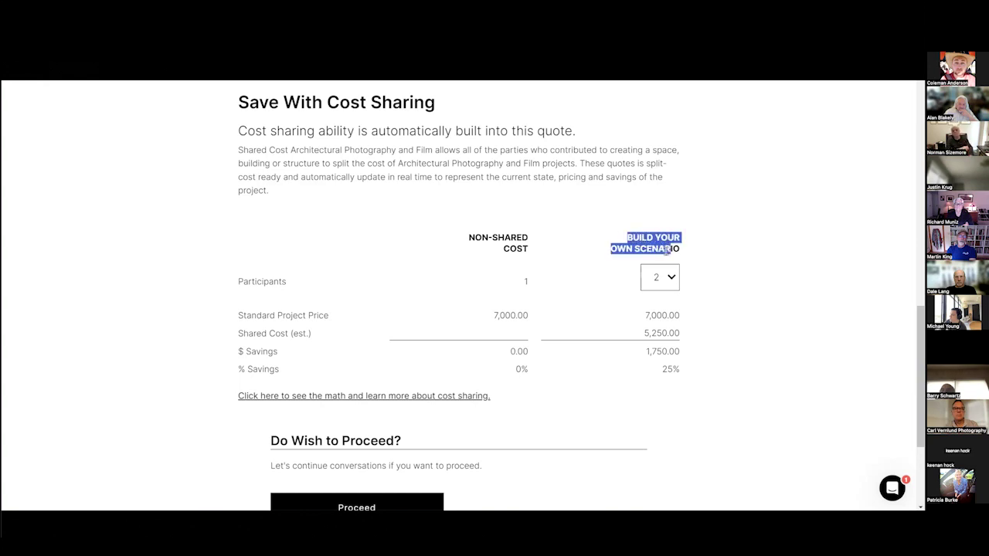
click(689, 295)
scroll(656, 276, down, 1)
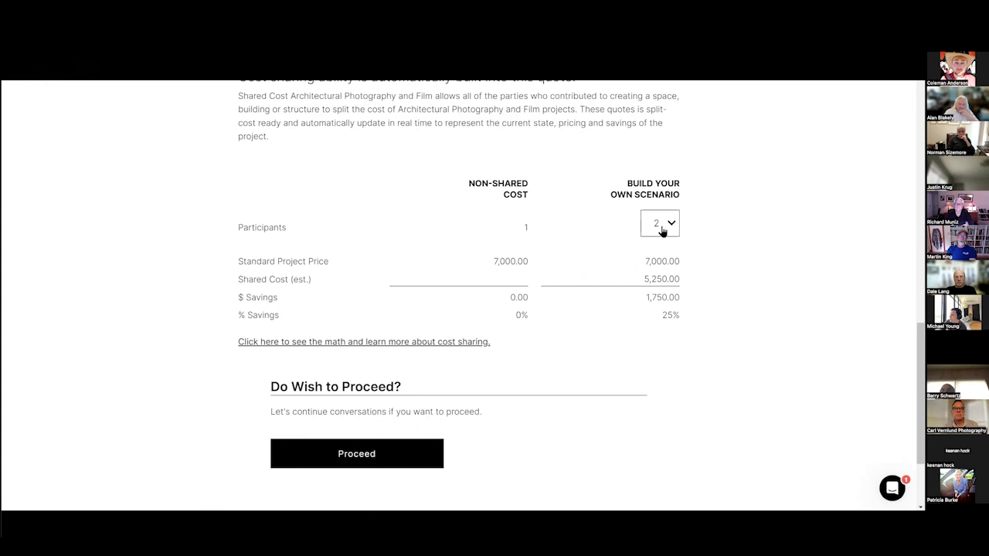
double_click(662, 319)
click(639, 304)
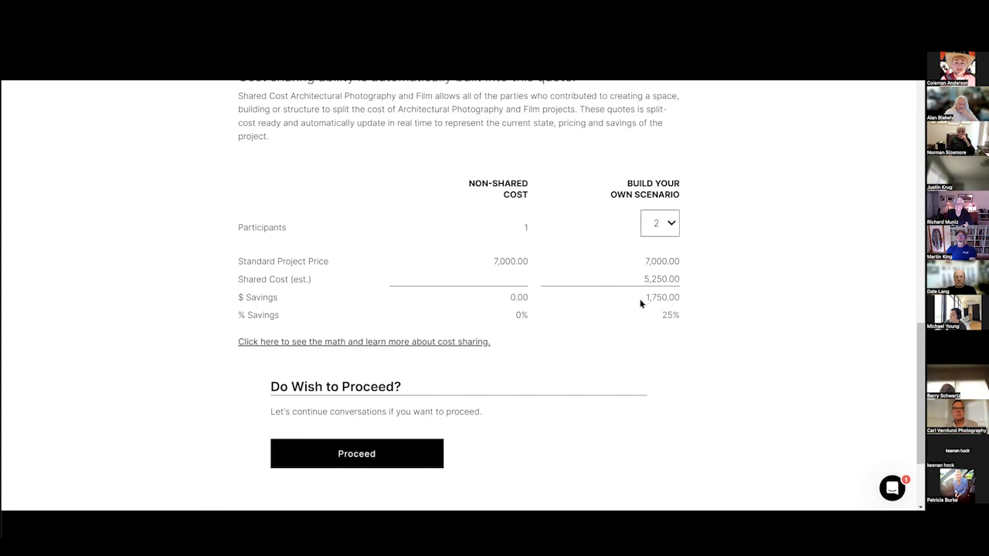
drag(639, 303, 709, 307)
Try 3 participants (2,333.34, 33% savings), then 4 participants.
click(669, 224)
click(661, 262)
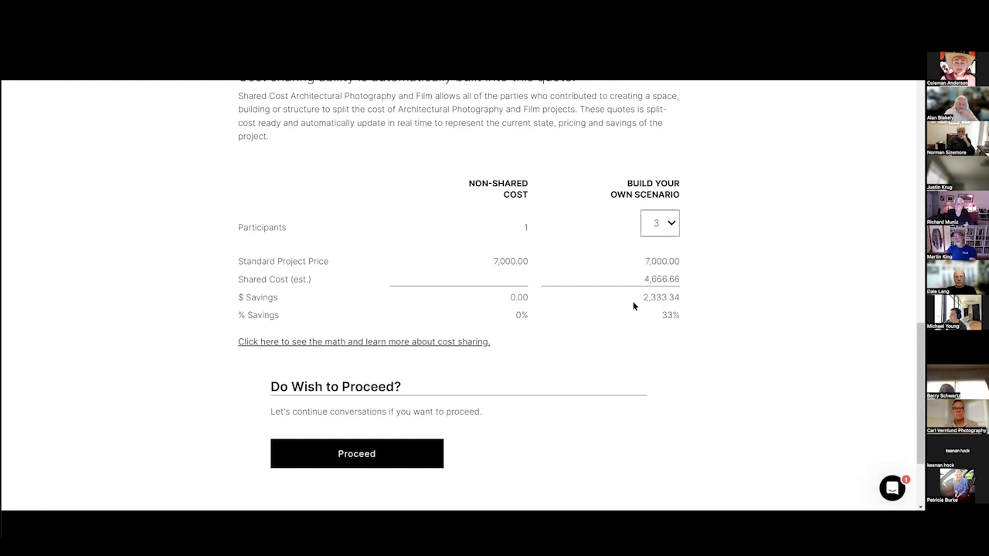
double_click(678, 301)
drag(652, 315, 716, 321)
click(660, 226)
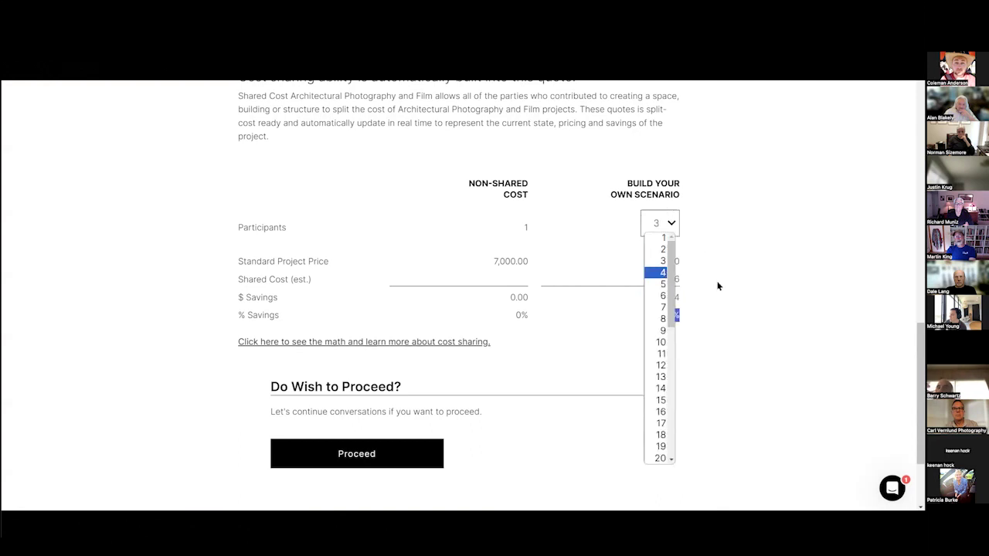
click(660, 275)
Try 5 and 10 participants (45% savings), then settle on 5 for 40% savings.
click(664, 226)
click(661, 287)
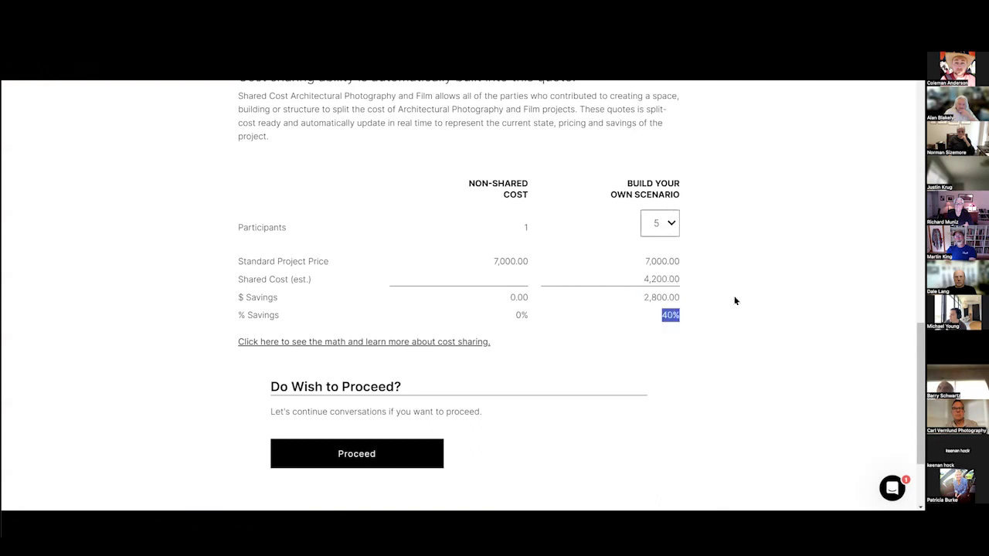
click(651, 225)
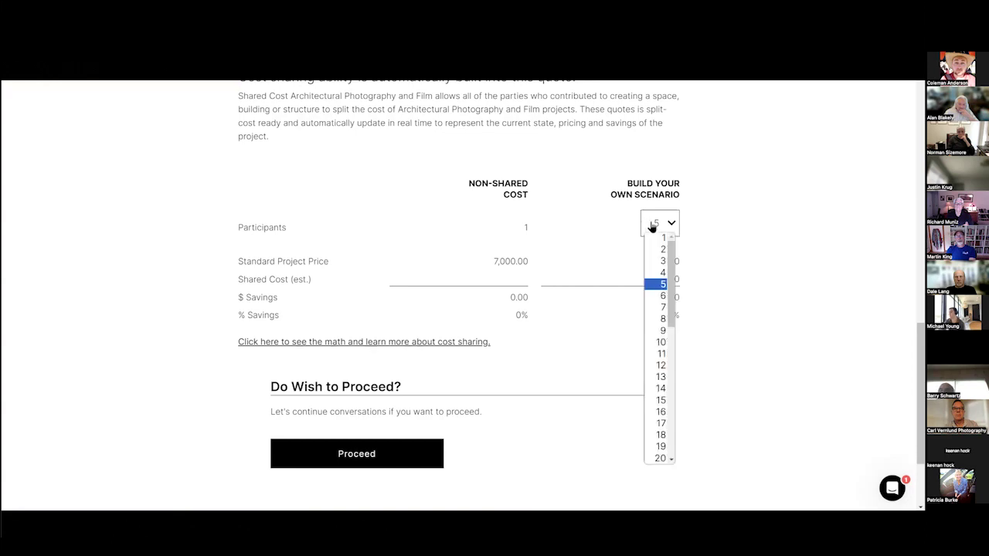
click(658, 341)
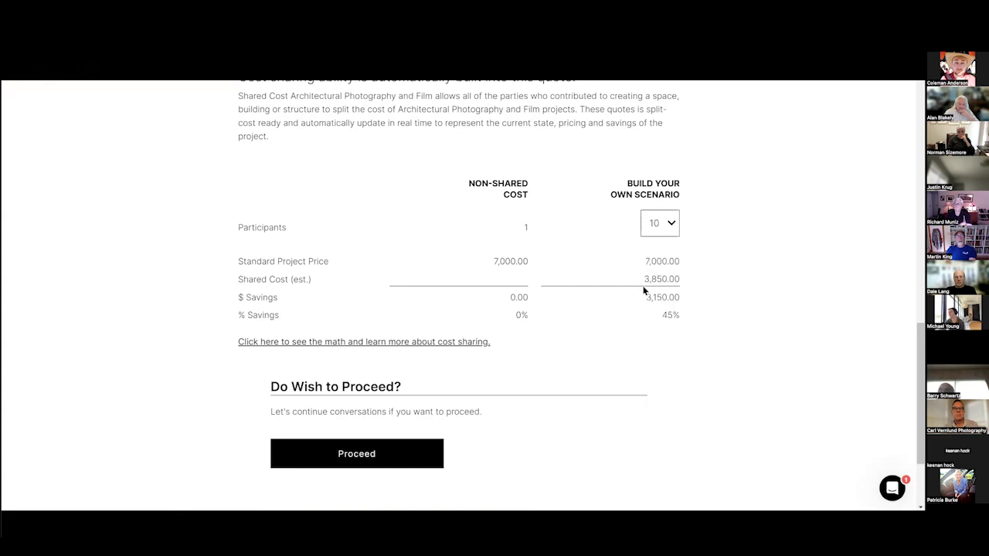
drag(658, 322, 708, 317)
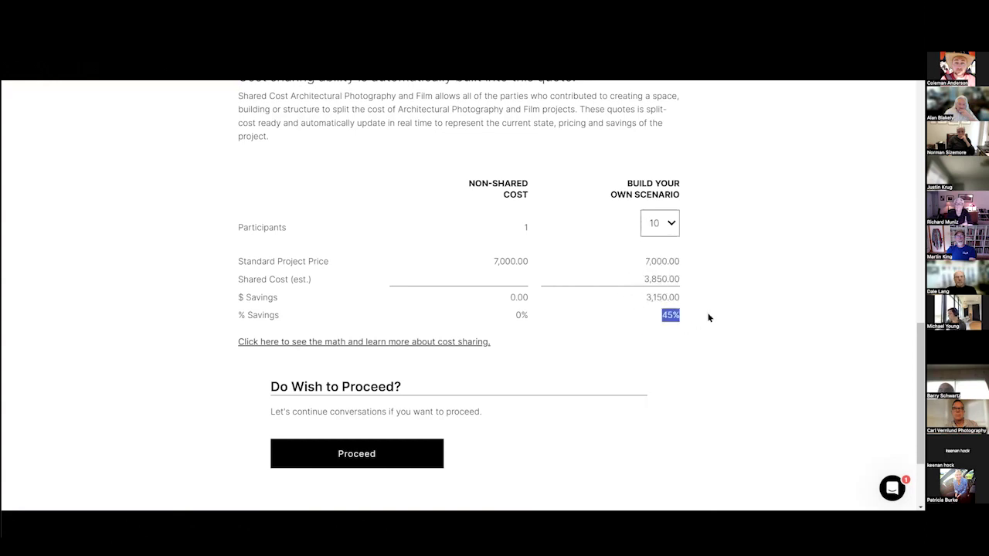
click(669, 232)
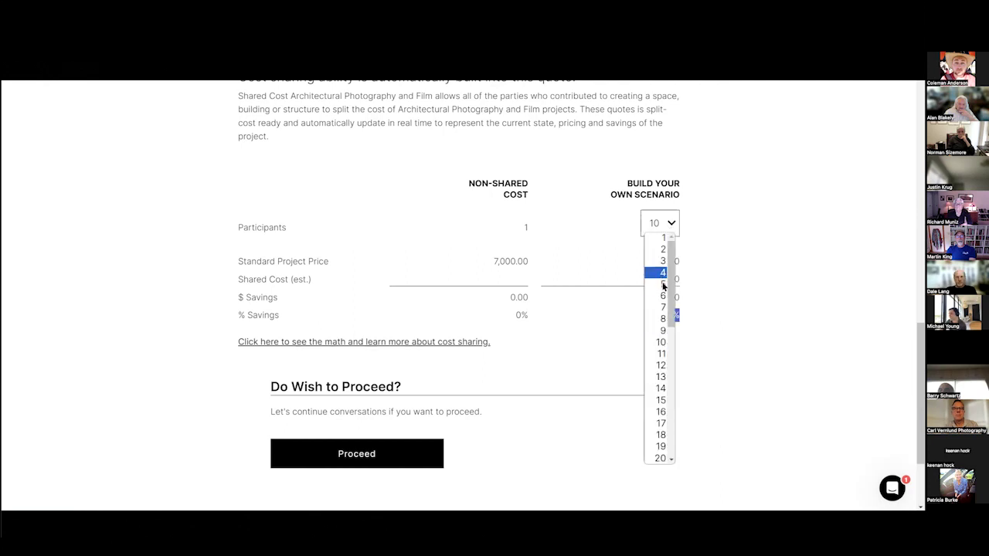
click(663, 284)
click(720, 342)
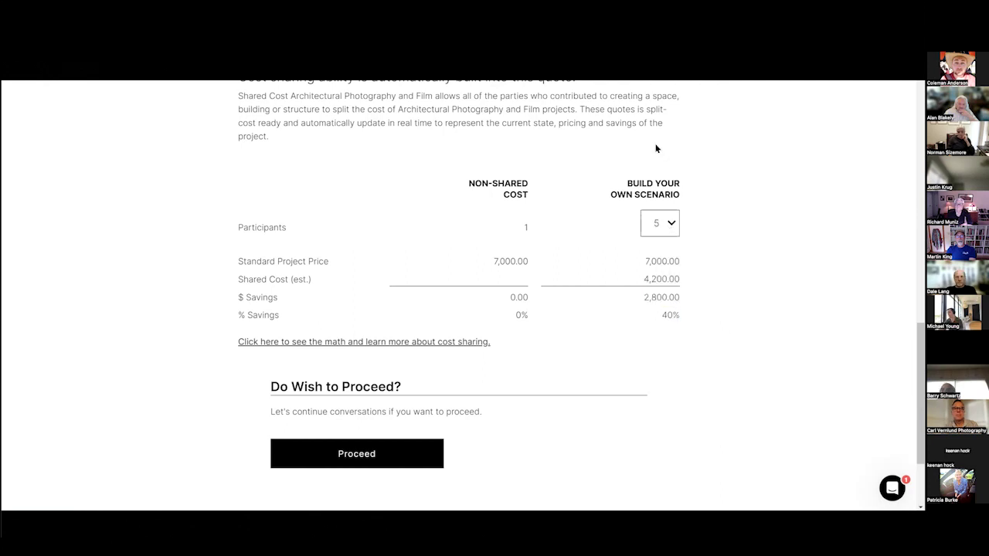
Reveal the cost-sharing math and review the creative fee, editing and never-shared licence eligibility rows.
click(330, 343)
scroll(324, 348, down, 3)
scroll(310, 216, up, 1)
scroll(309, 232, down, 3)
drag(280, 159, 643, 160)
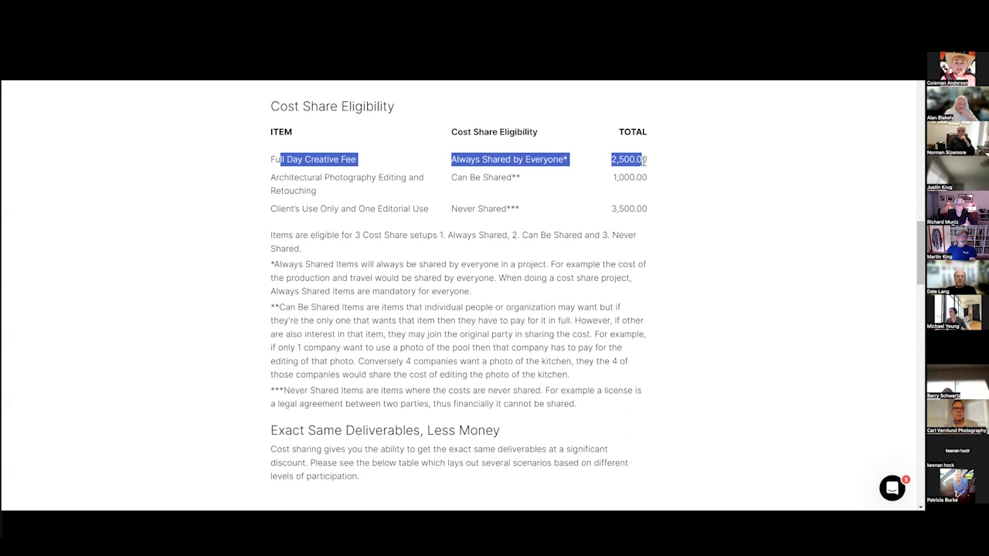
click(464, 168)
drag(270, 176, 653, 188)
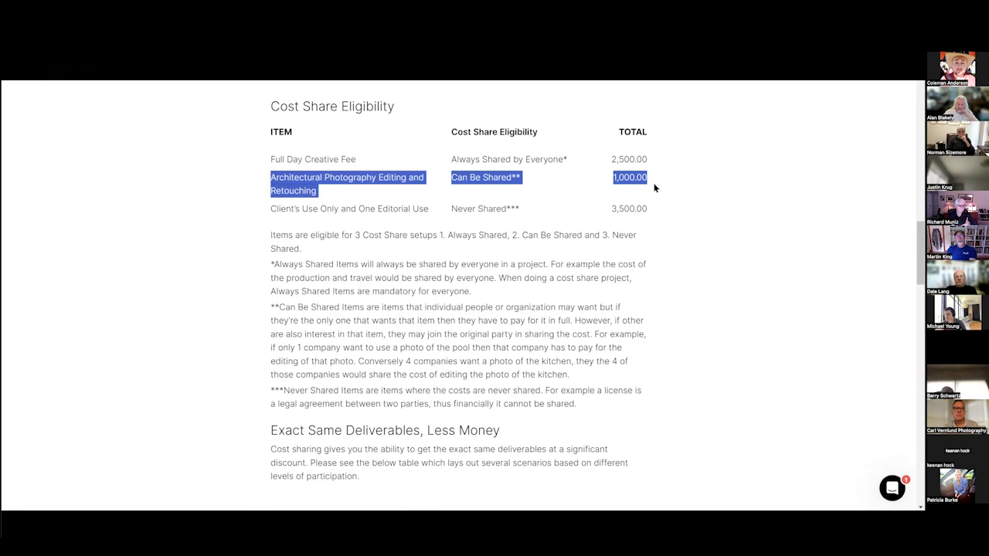
drag(251, 216, 647, 216)
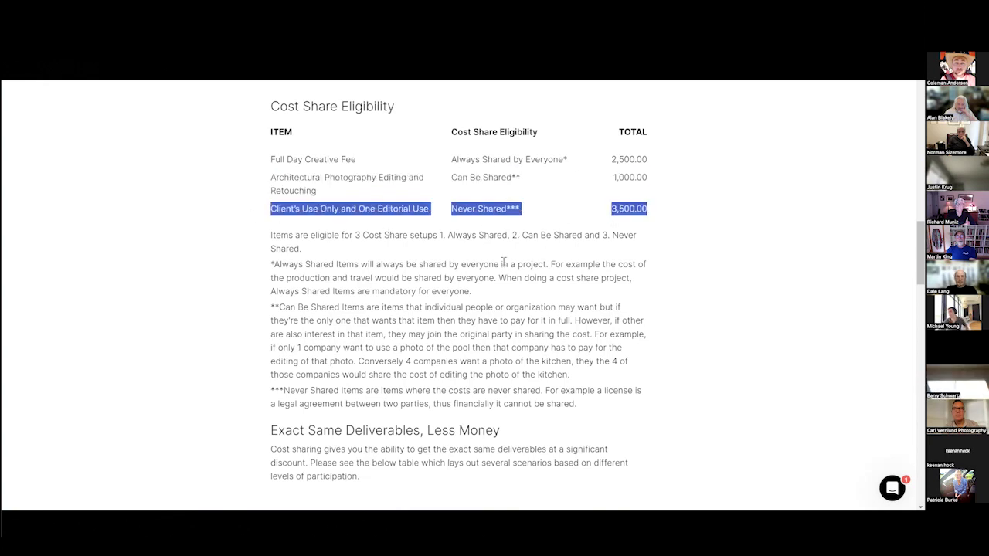
Scroll through the Always/Can Be/Never Shared tables and return to the Save With Cost Sharing summary.
scroll(503, 261, down, 2)
scroll(504, 262, down, 5)
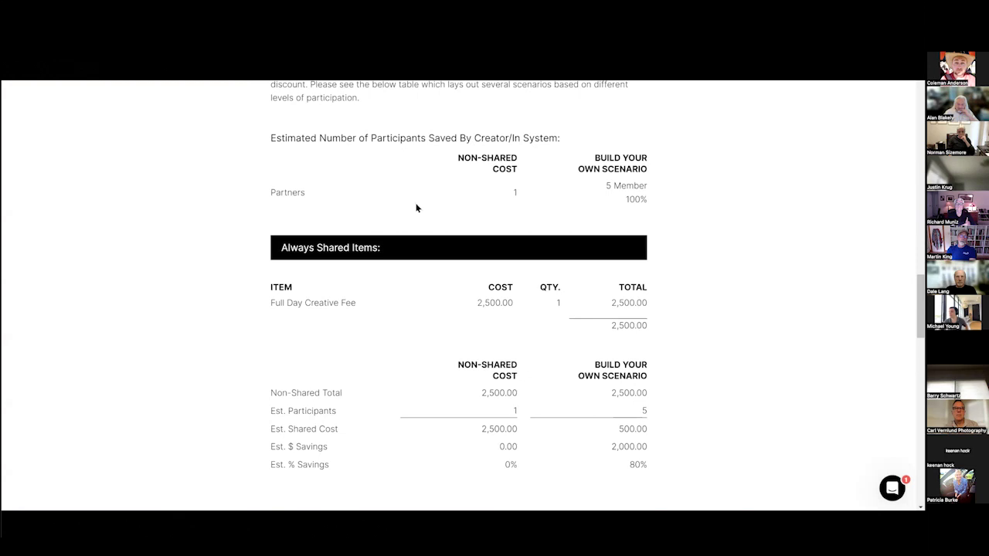
scroll(264, 151, down, 1)
scroll(265, 151, down, 1)
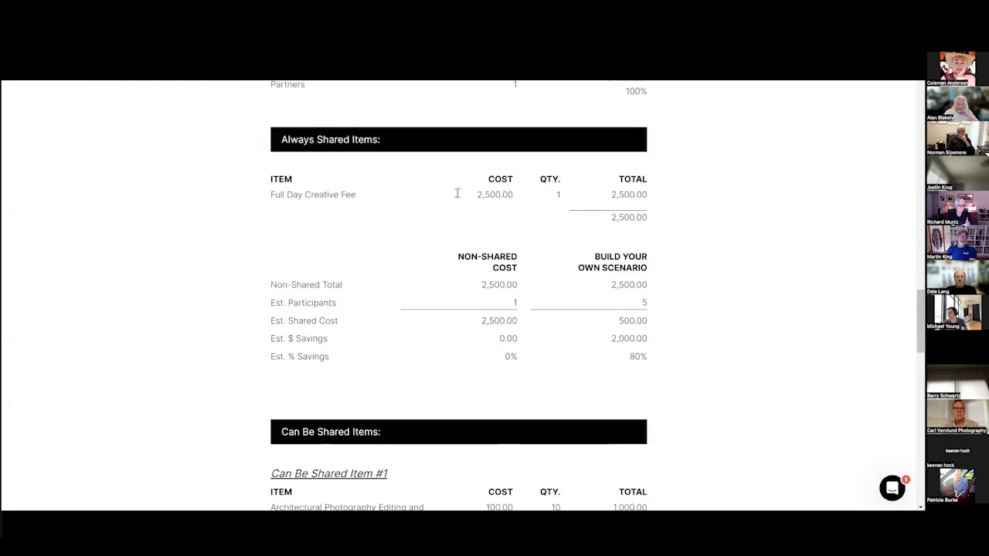
drag(280, 195, 648, 198)
click(657, 320)
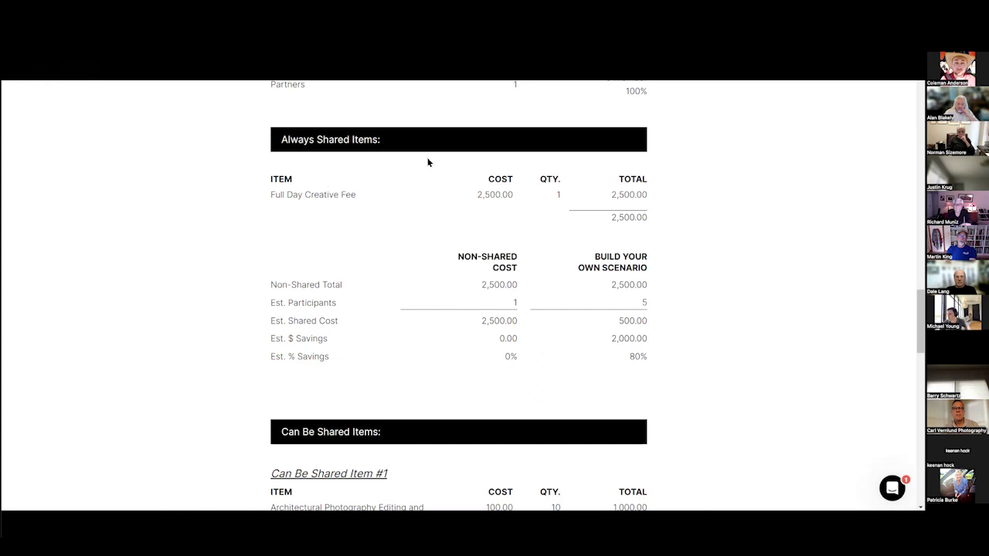
scroll(428, 163, down, 5)
scroll(383, 125, down, 12)
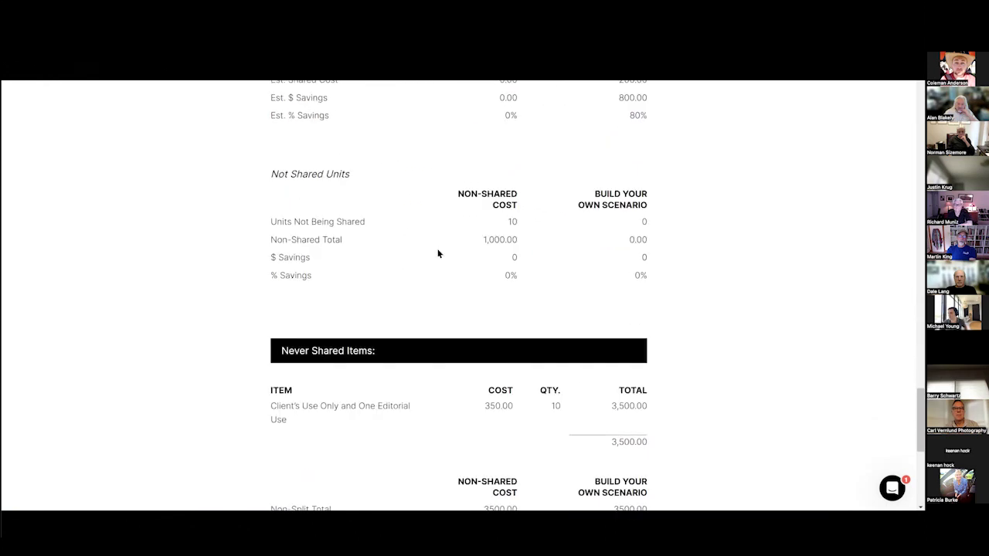
scroll(391, 286, up, 20)
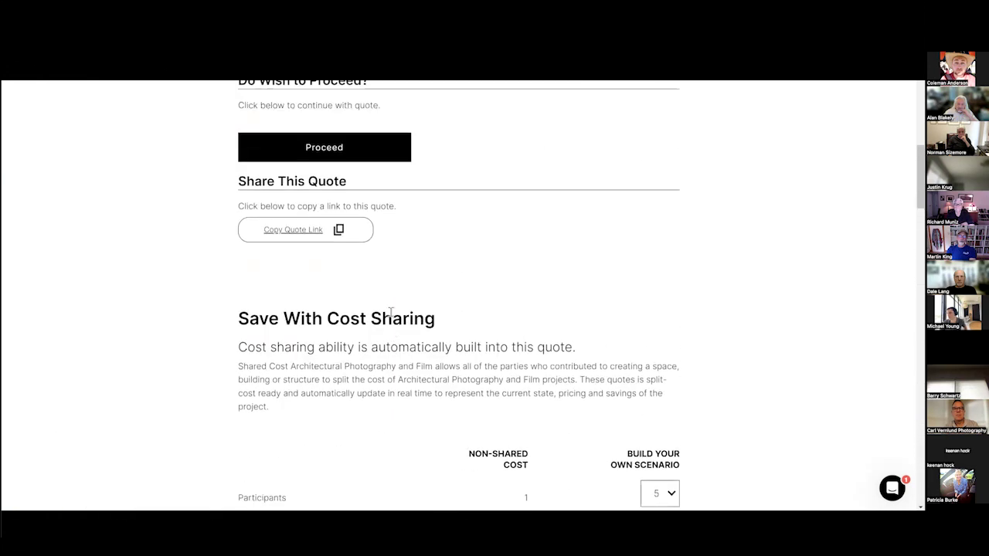
scroll(391, 313, down, 4)
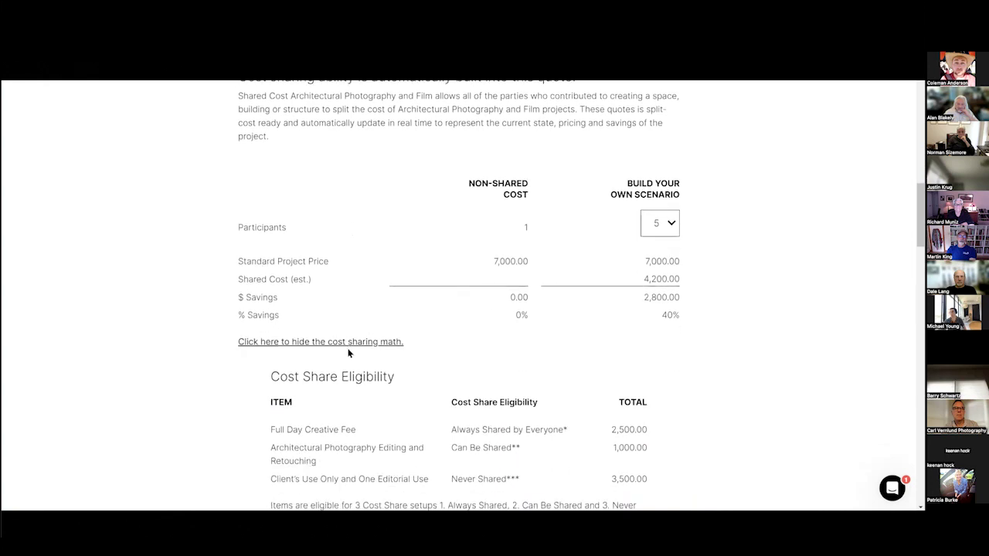
Switch the scenario to 4 participants, giving 4,375.00 shared cost and 38% savings.
click(300, 344)
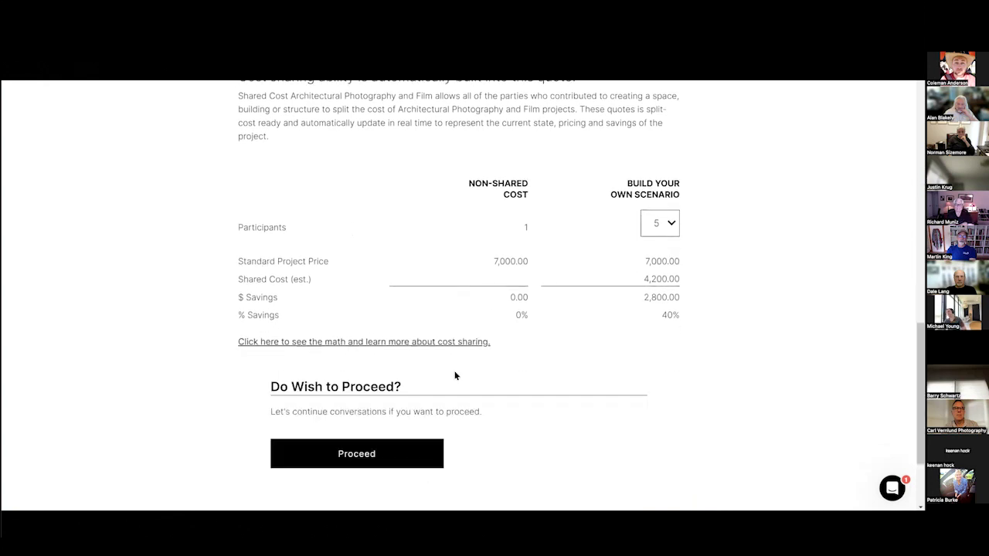
click(420, 342)
click(387, 348)
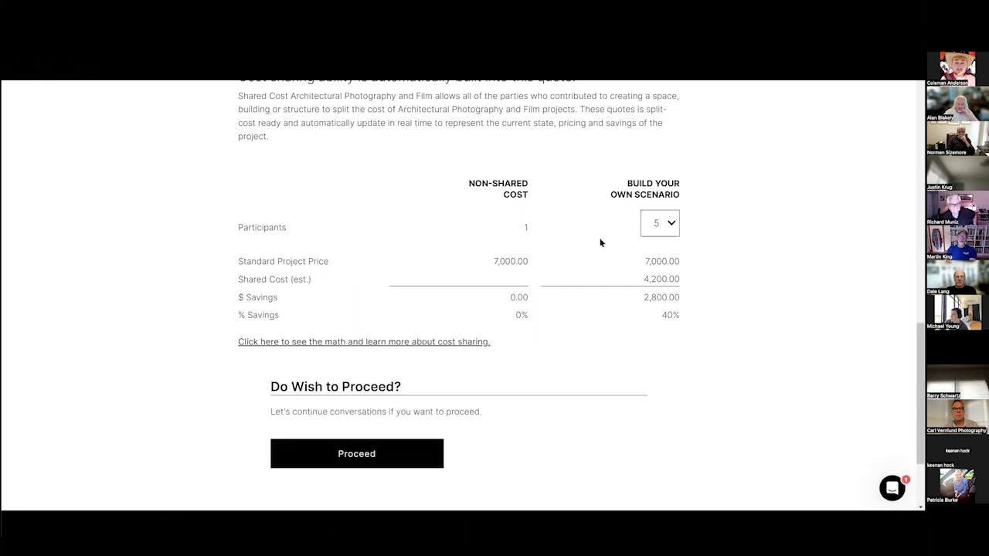
click(657, 223)
click(661, 273)
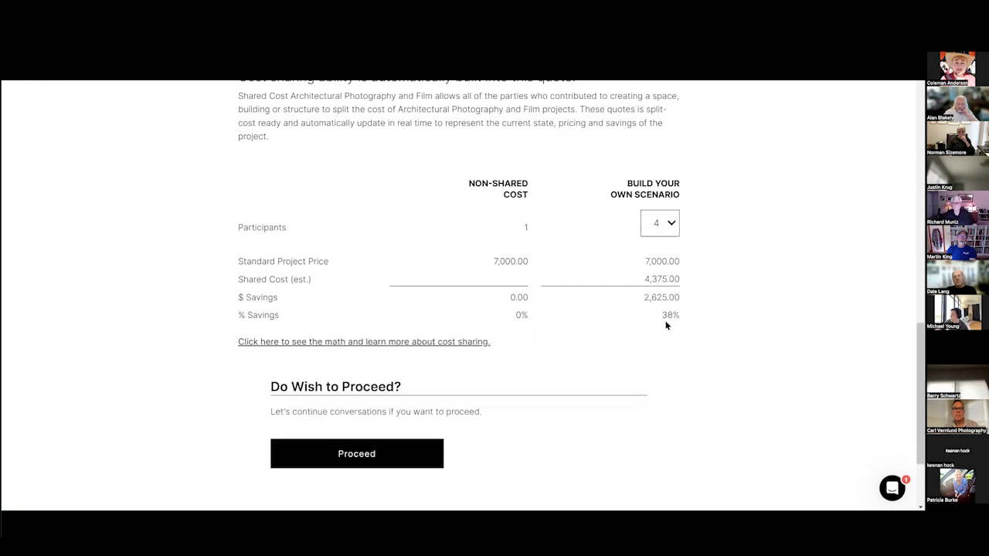
double_click(690, 330)
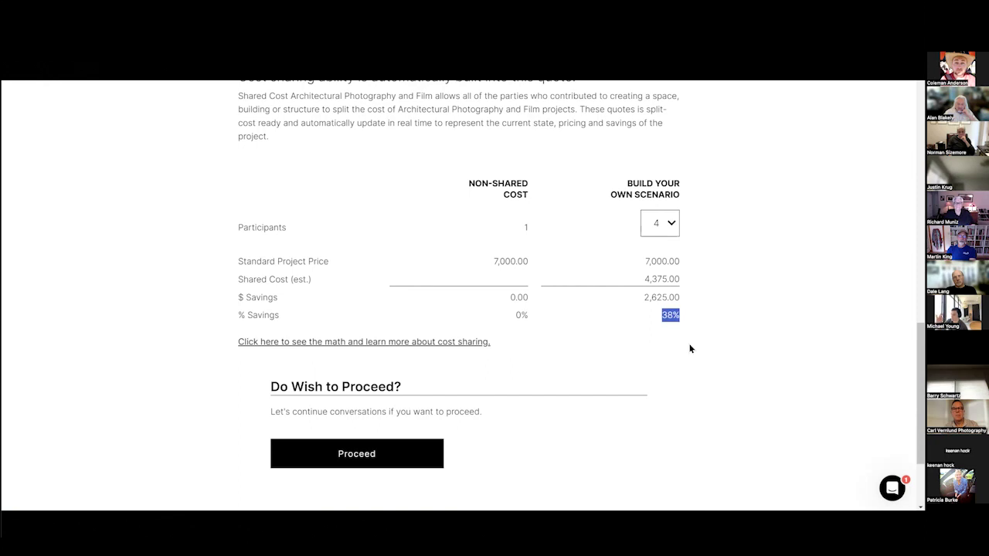
click(221, 225)
scroll(221, 225, up, 10)
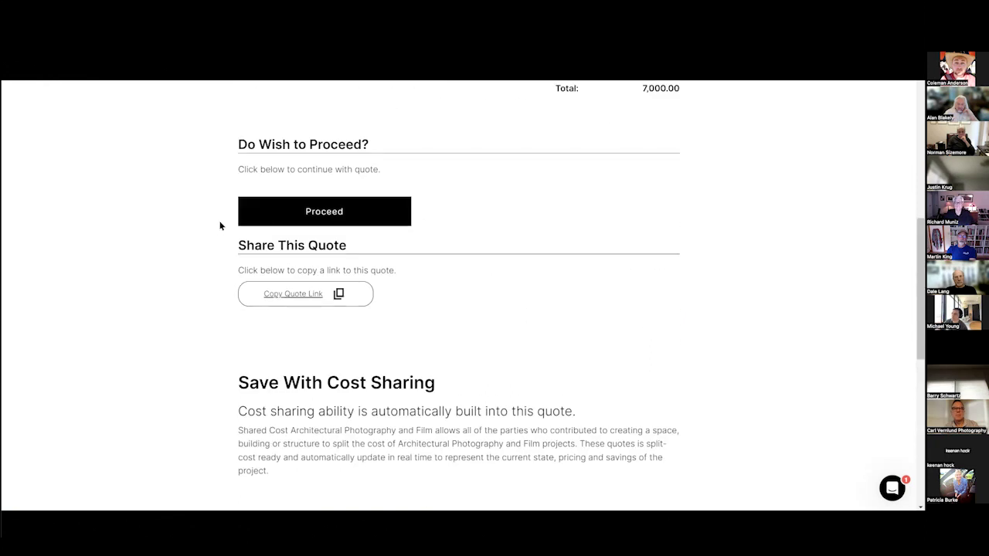
scroll(229, 245, down, 5)
scroll(173, 409, down, 3)
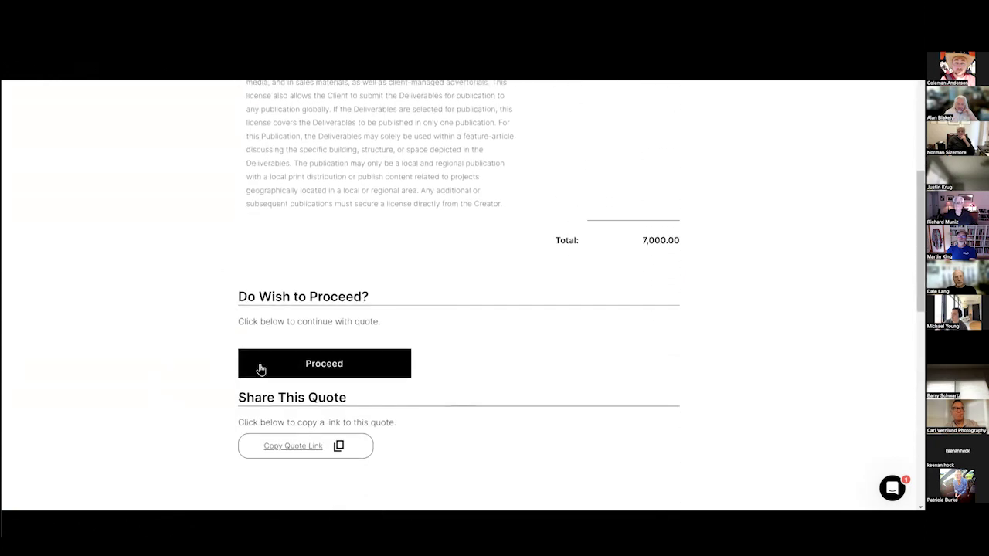
Proceed with the quote, fill the company address from the suggestion, and continue to DocuSign.
click(263, 369)
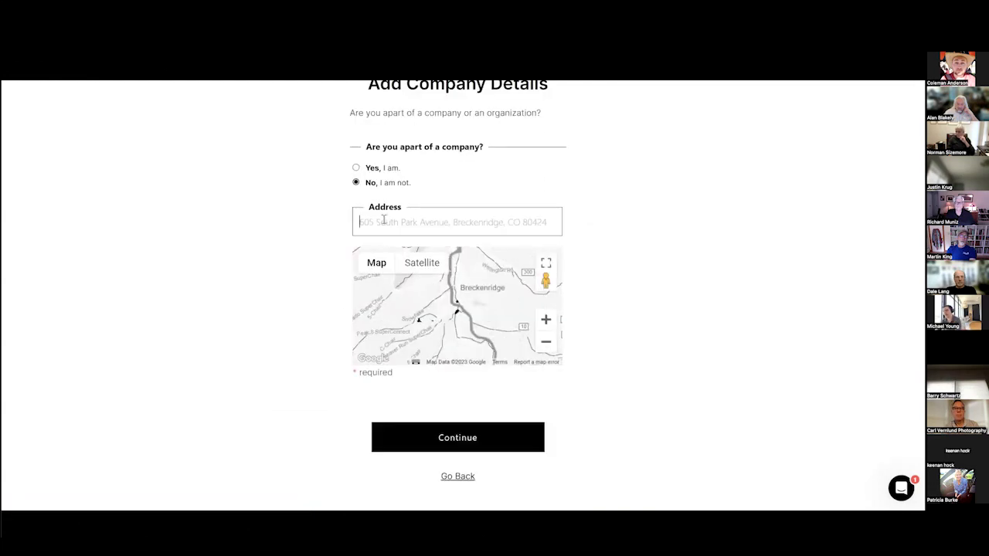
click(394, 225)
click(370, 244)
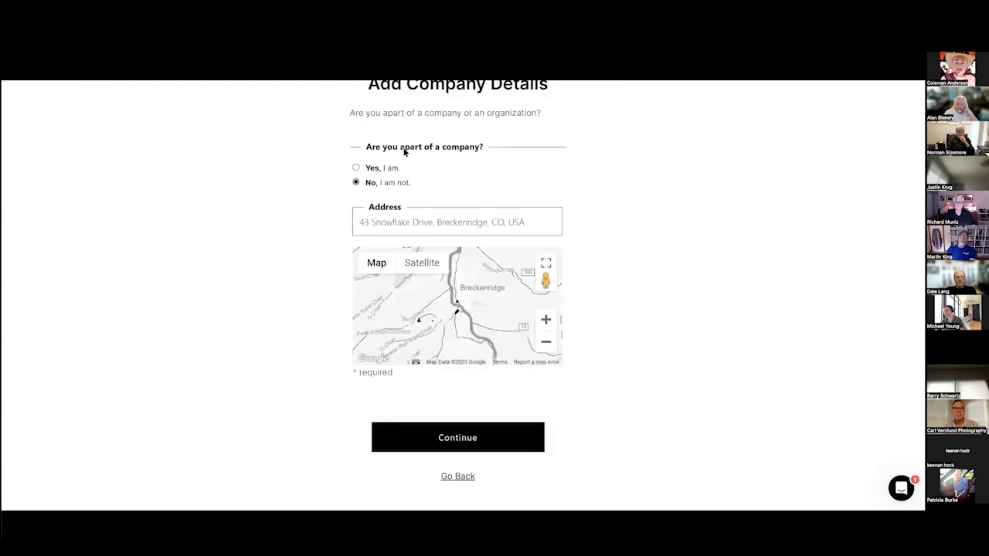
click(487, 440)
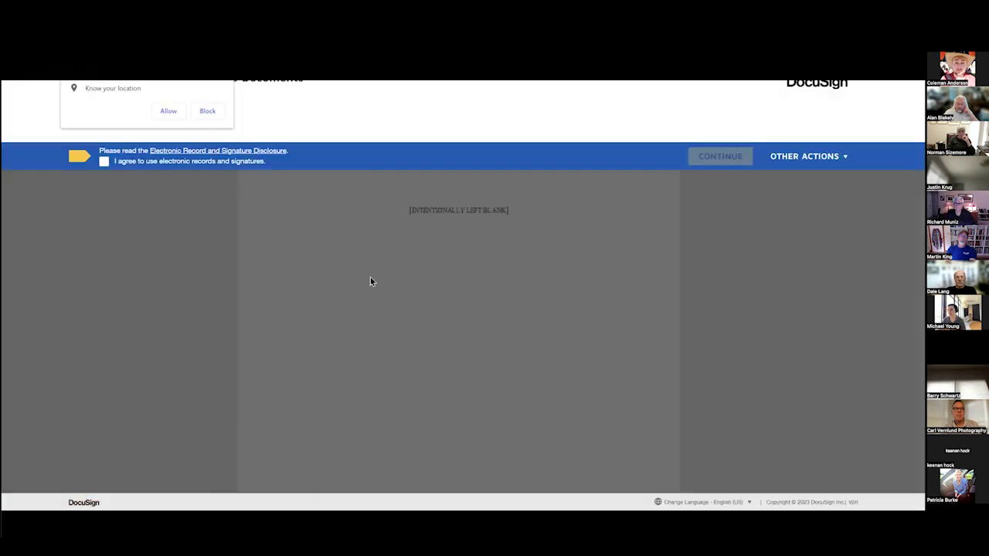
Allow location, accept electronic records, adopt the suggested signature in the client field, and finish signing.
click(168, 111)
click(723, 159)
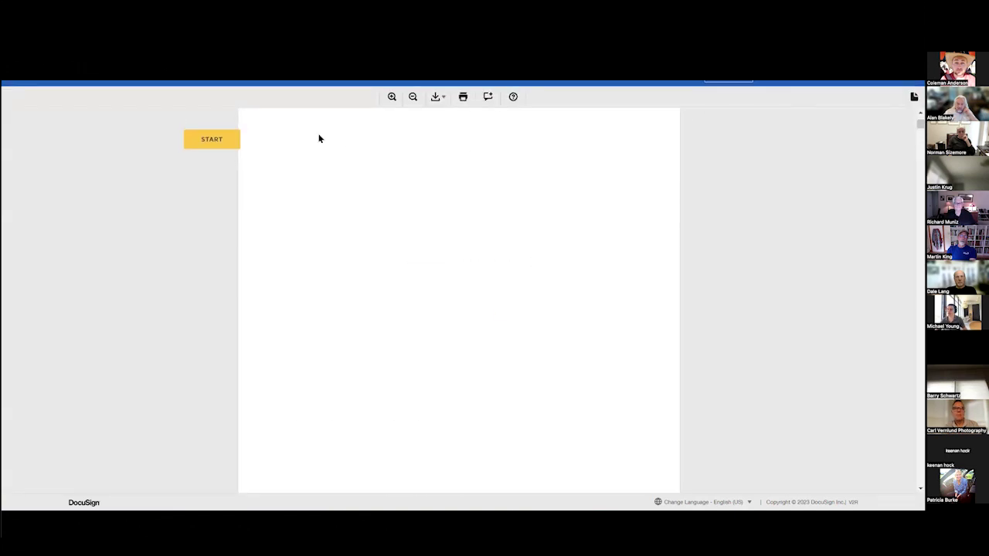
click(224, 142)
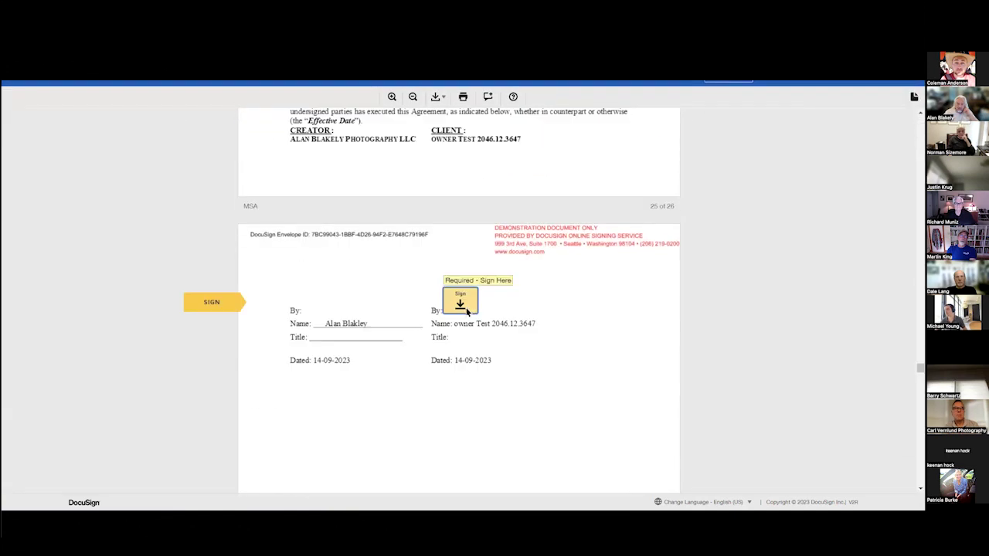
click(467, 309)
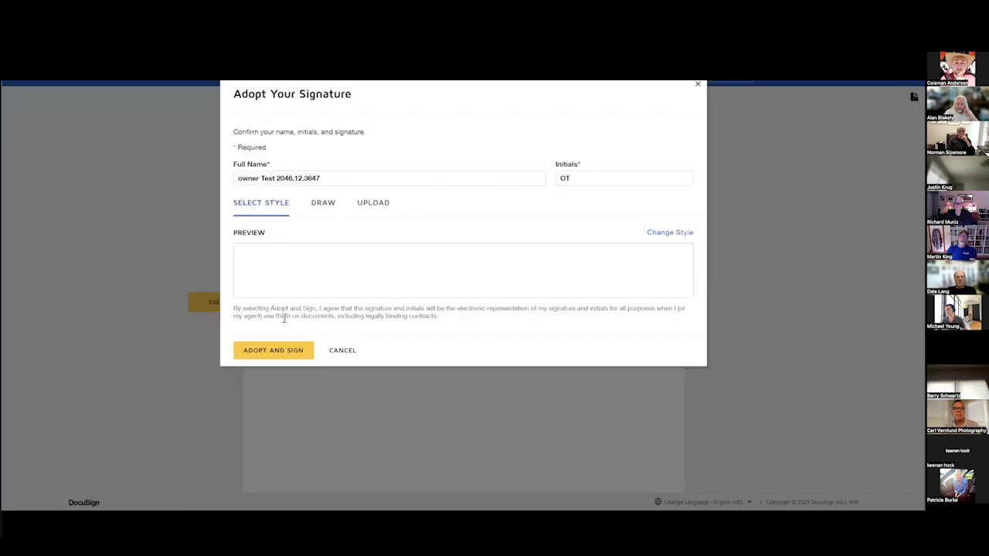
click(269, 350)
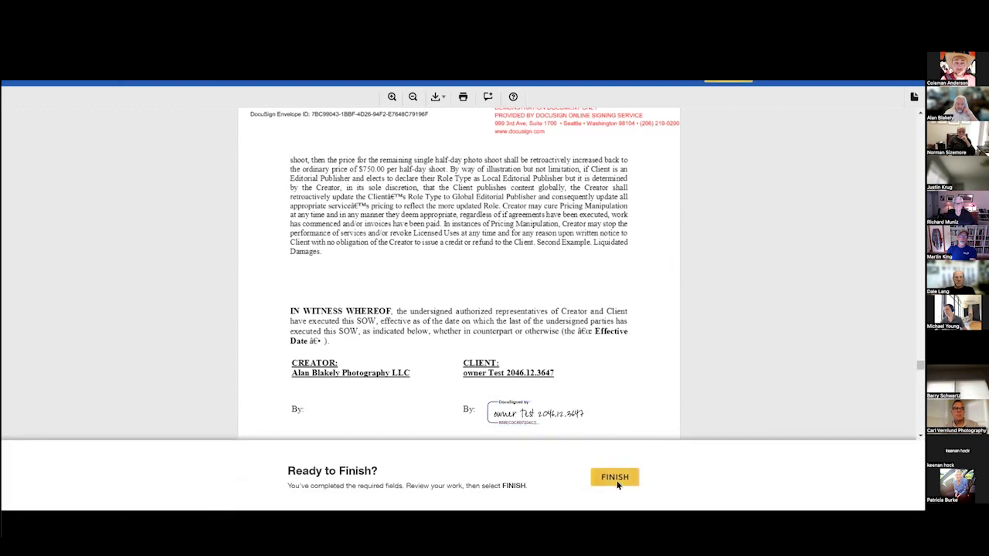
click(615, 478)
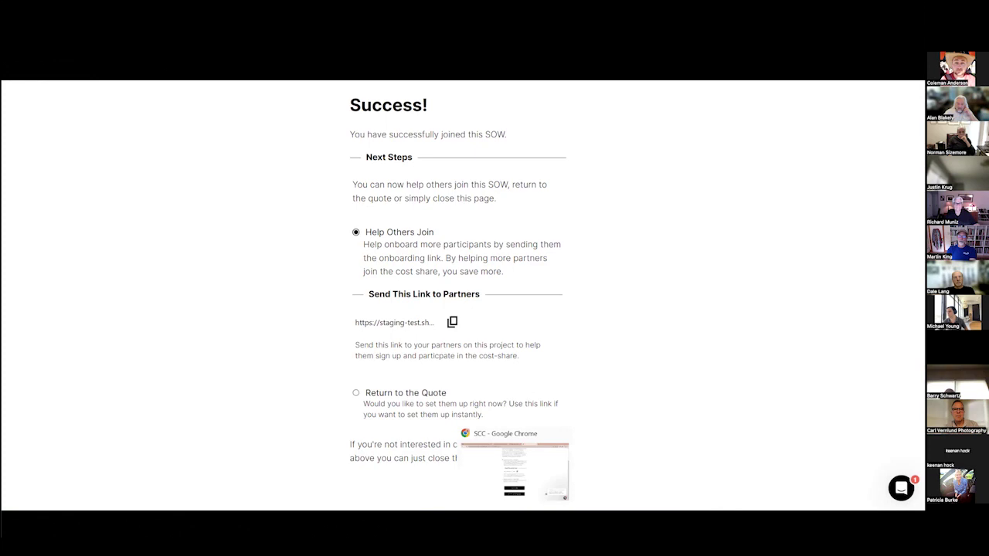
Return to Shared Construction Content, go to the Scope of Work page, and scroll through its sections.
key(alt+Tab)
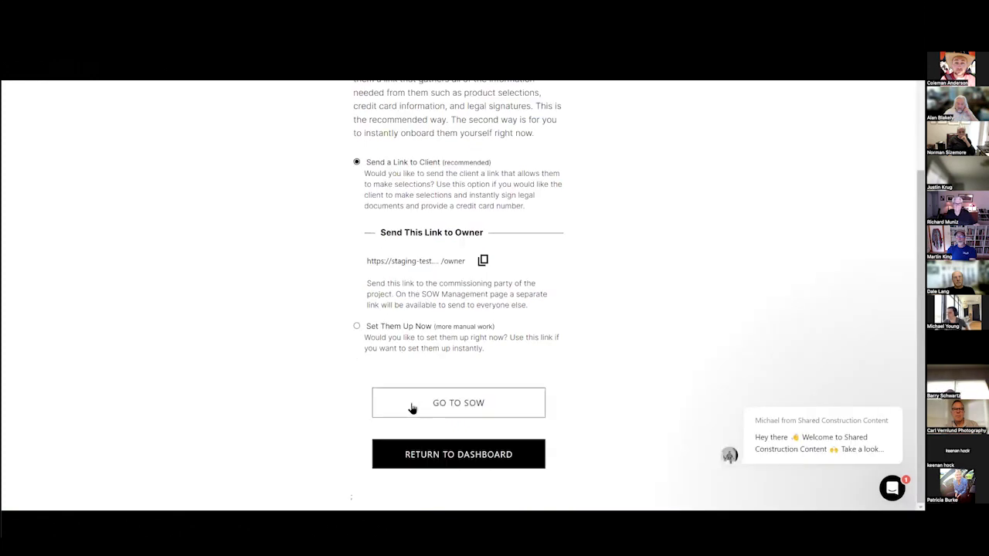
click(408, 408)
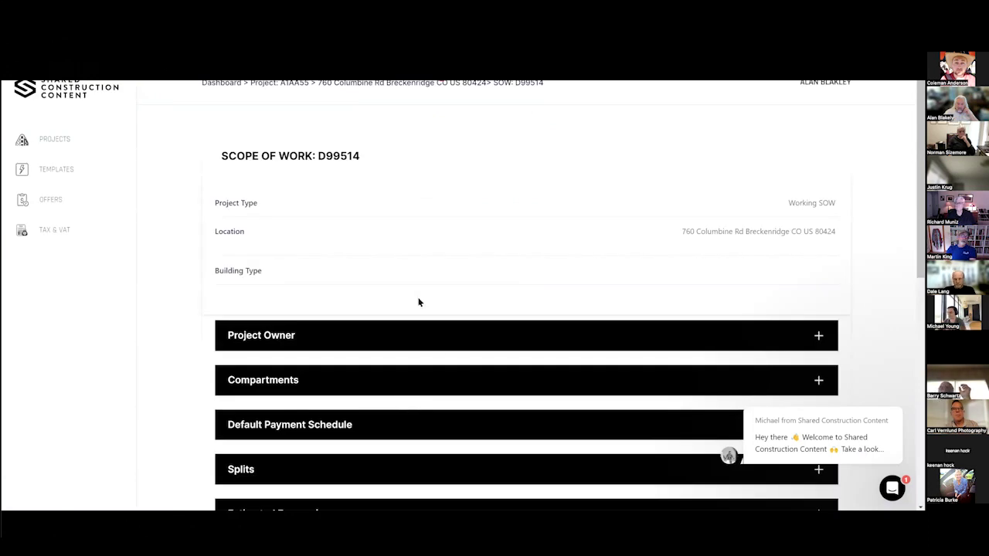
scroll(417, 303, down, 3)
scroll(415, 341, down, 2)
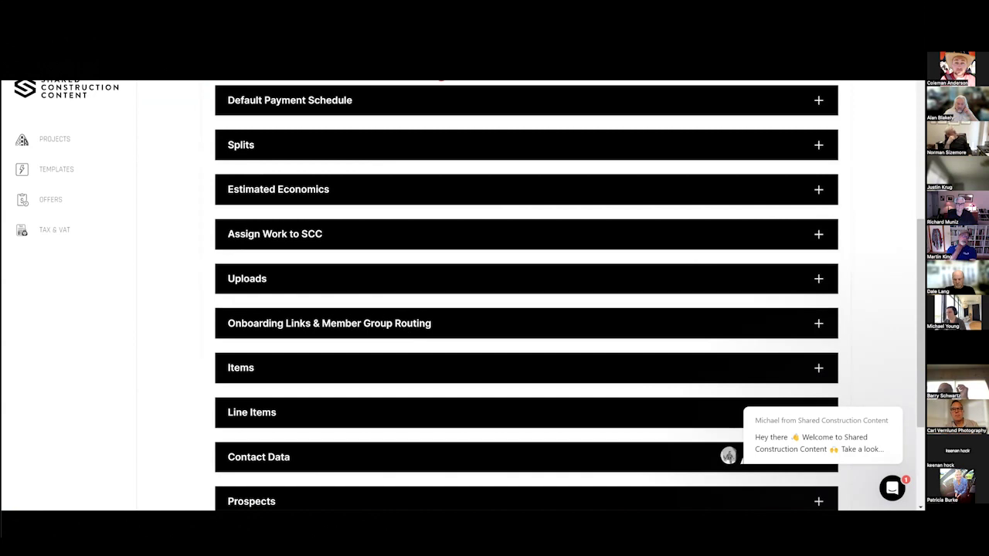
Resize and widen the browser window and dismiss the welcome chat message.
key(super+Down)
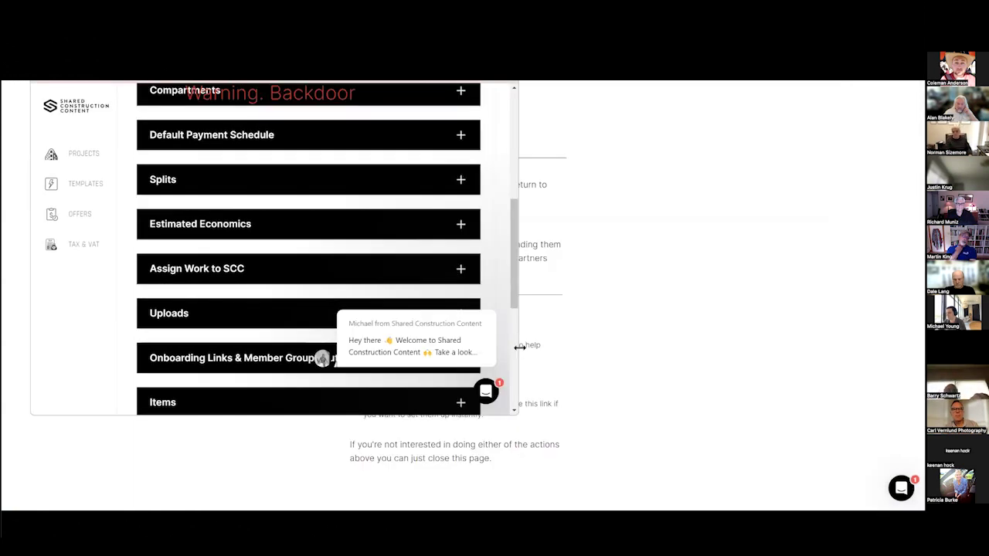
drag(520, 347, 712, 347)
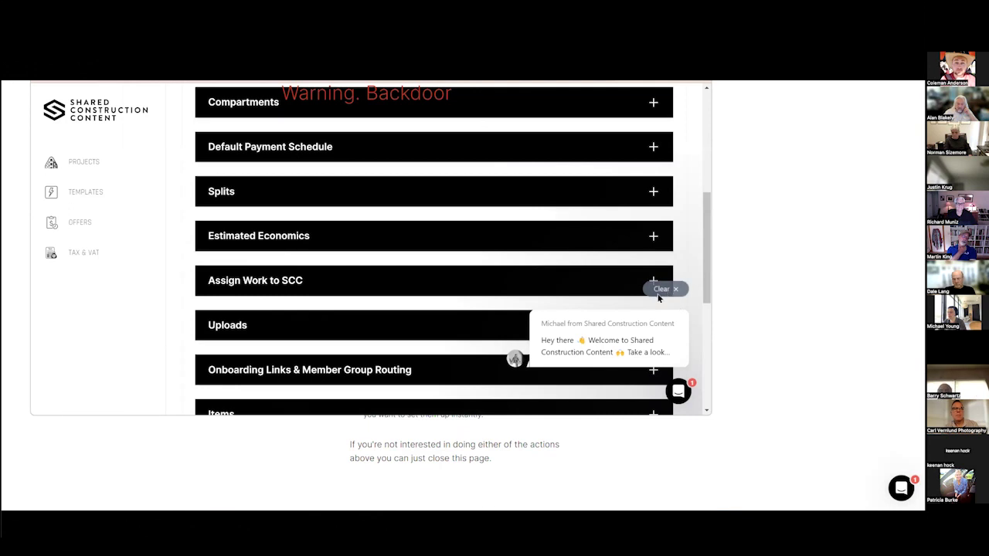
click(658, 293)
scroll(574, 327, down, 3)
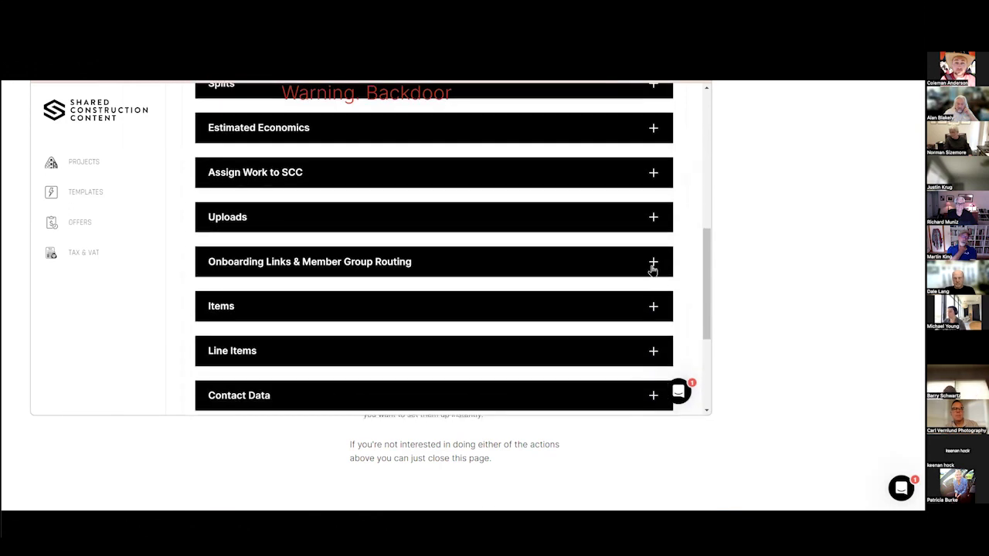
Expand Onboarding Links & Member Group Routing and copy the Universal Link.
click(652, 264)
scroll(455, 314, down, 2)
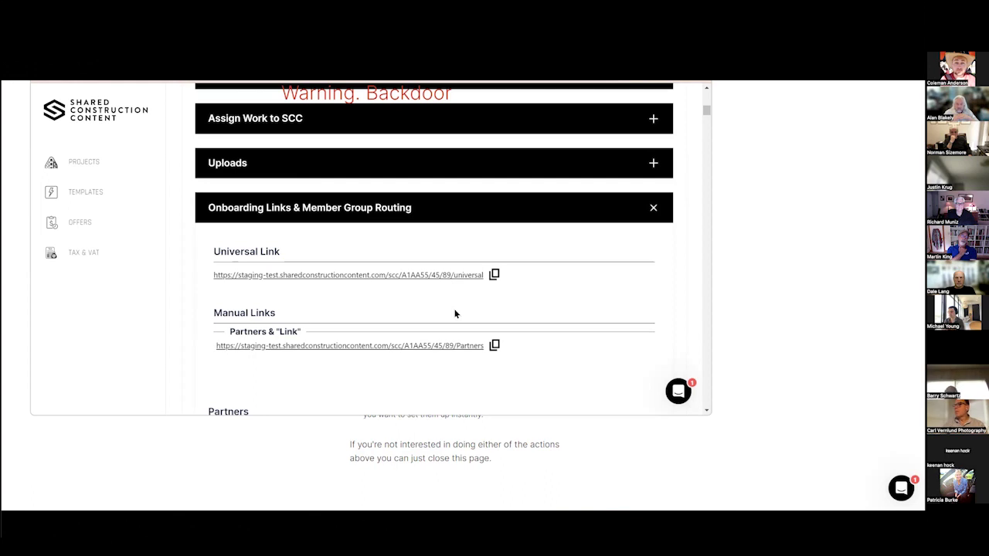
click(494, 277)
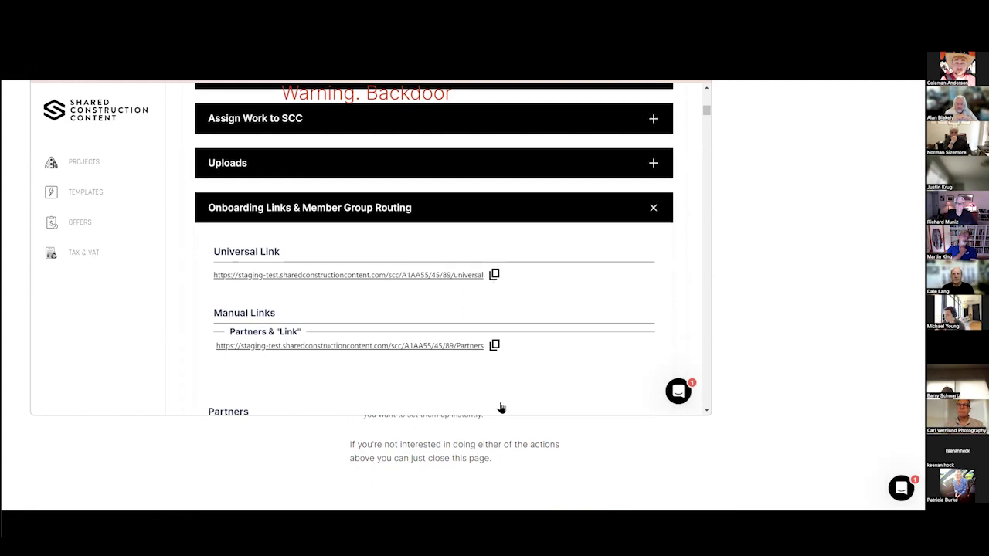
mouse_move(545, 415)
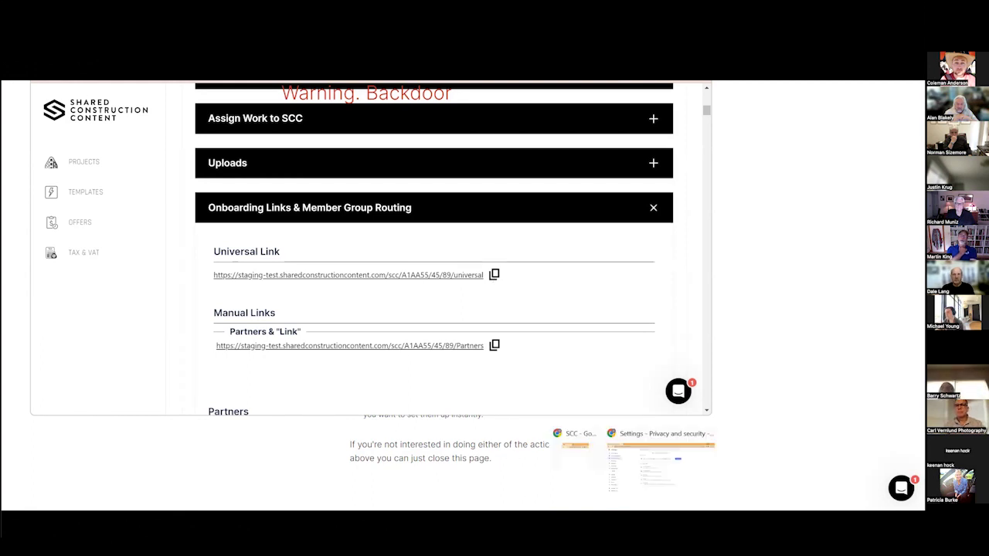
In the other Chrome window, agree to join the cost share and confirm.
click(640, 492)
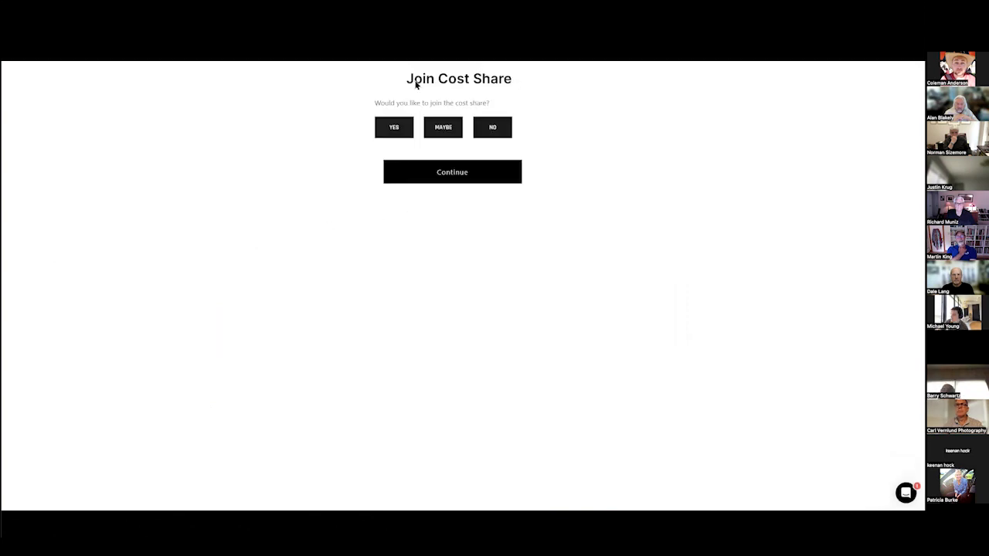
click(392, 127)
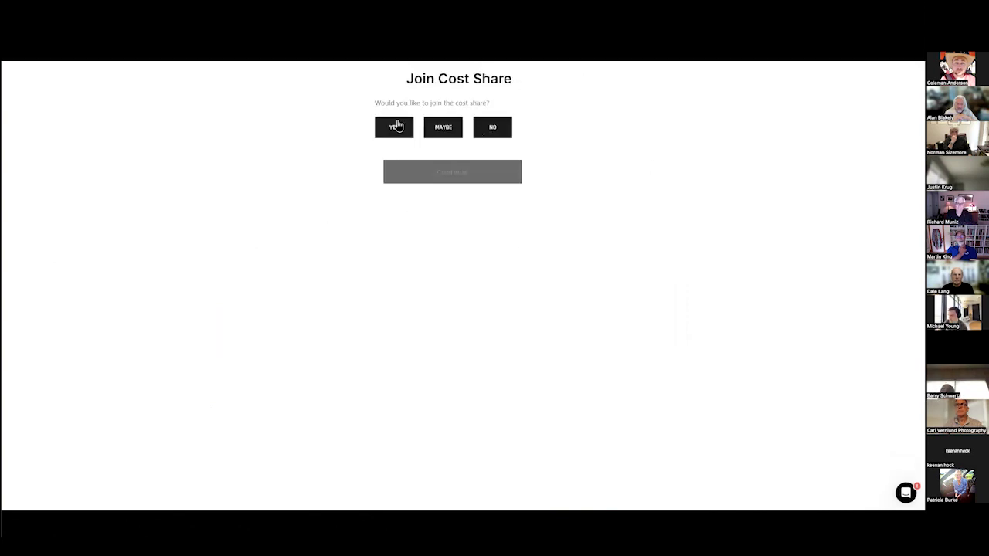
click(418, 175)
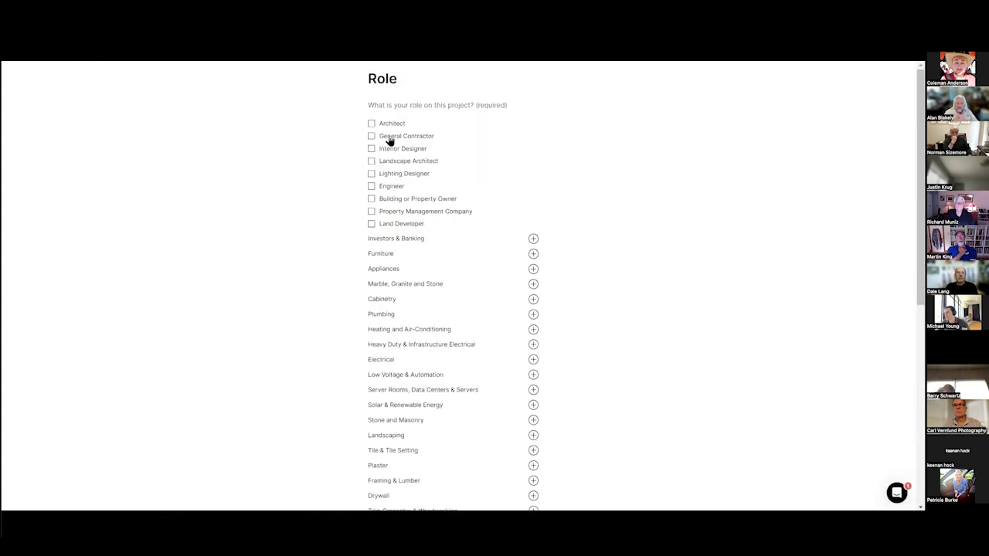
Choose Fabricator under Marble, Granite and Stone as the project role and continue.
scroll(378, 247, down, 1)
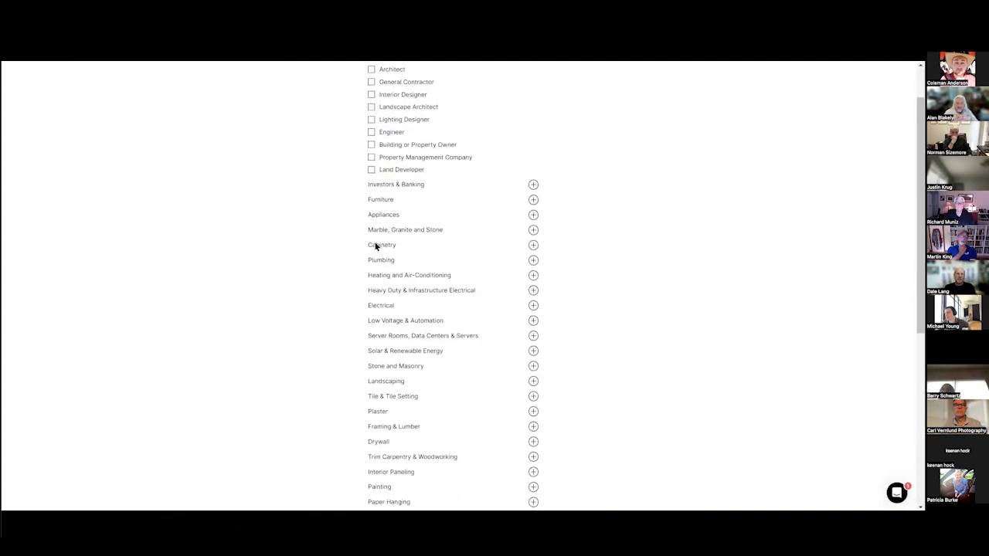
click(533, 230)
click(417, 245)
scroll(543, 369, down, 3)
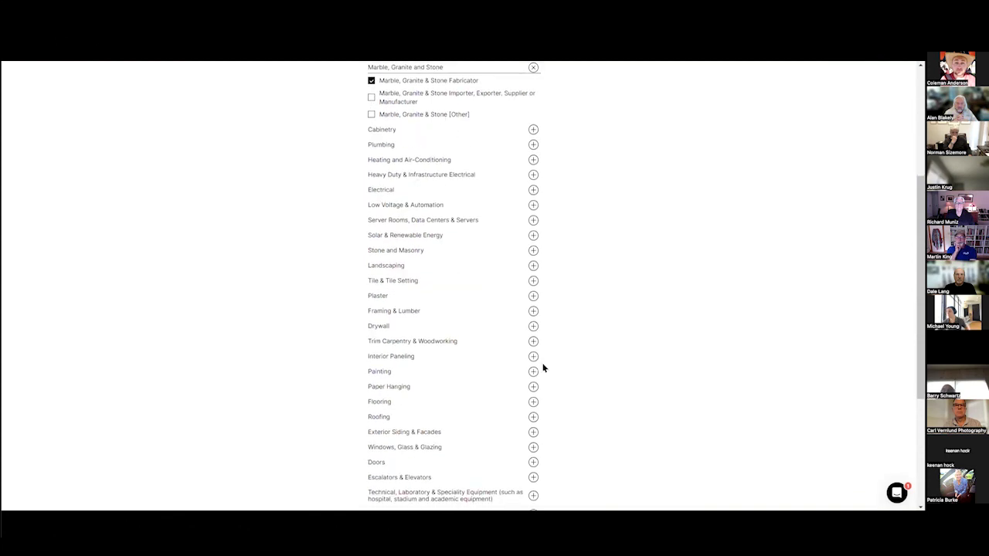
scroll(543, 369, down, 4)
click(470, 456)
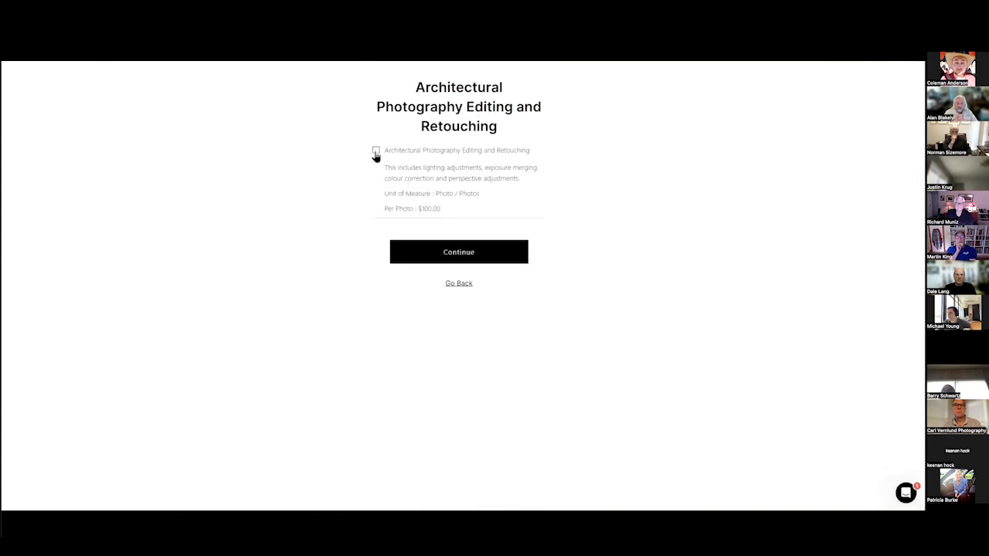
Add photo editing and retouching, try 3 photos, then restore 6 ($600.00) after the minimum-4 warning.
click(377, 153)
drag(387, 239, 563, 266)
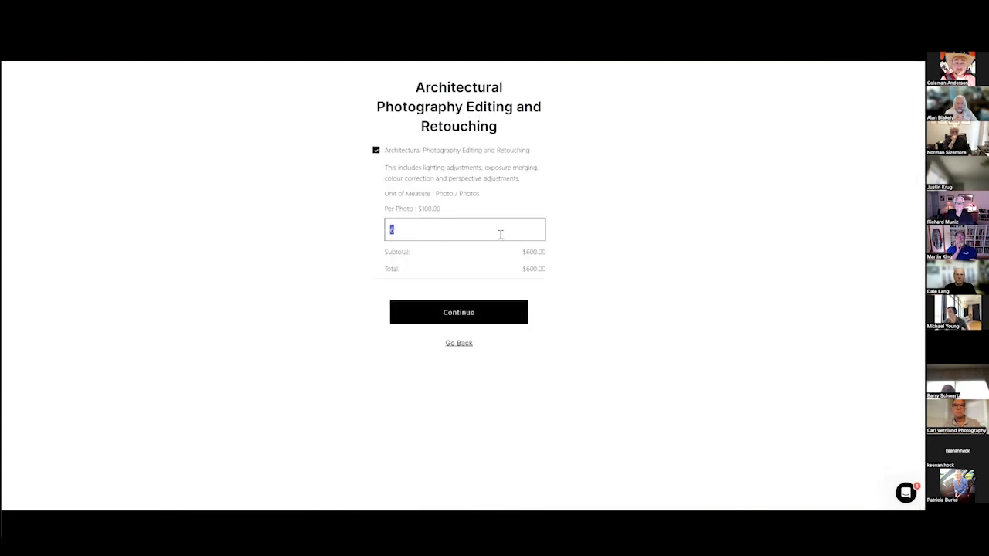
key(BackSpace)
text(3)
click(453, 318)
key(BackSpace)
text(6)
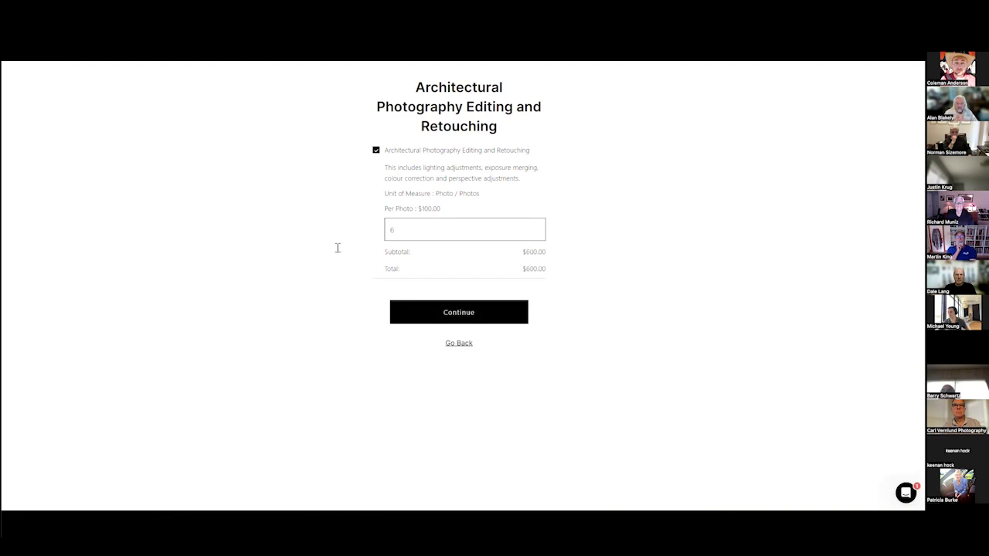
click(431, 319)
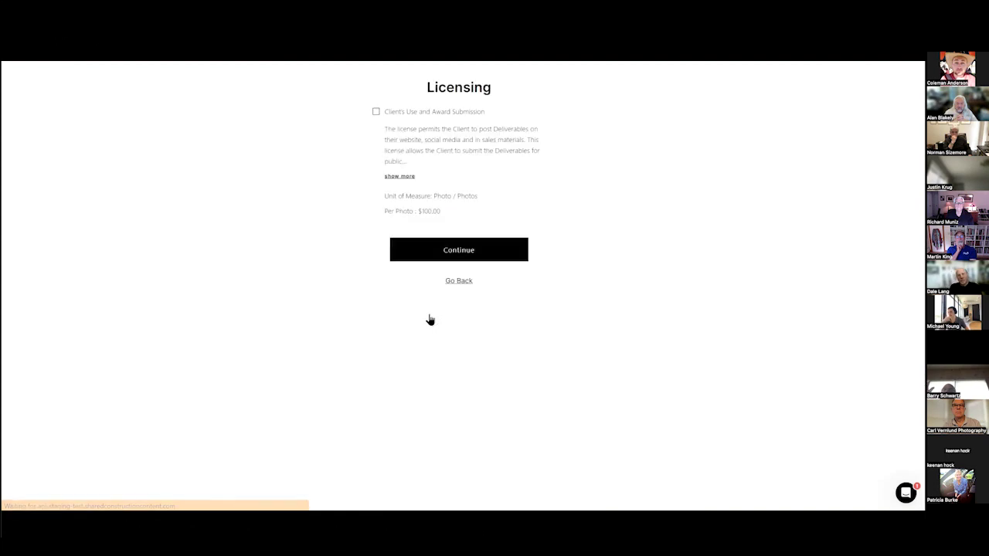
Add the Client's Use and Award Submission licence for 6 photos and generate the 2,199.00 quote.
click(376, 111)
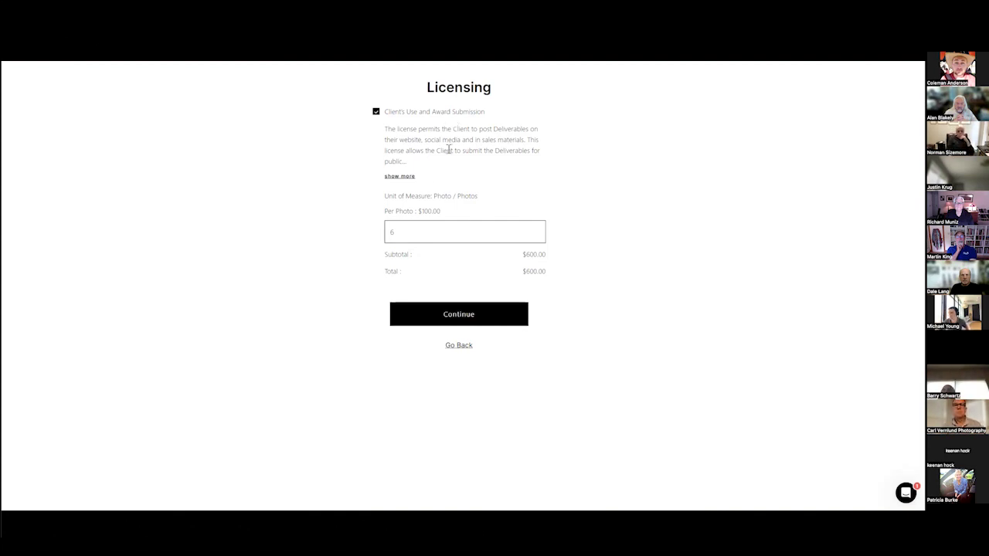
click(398, 178)
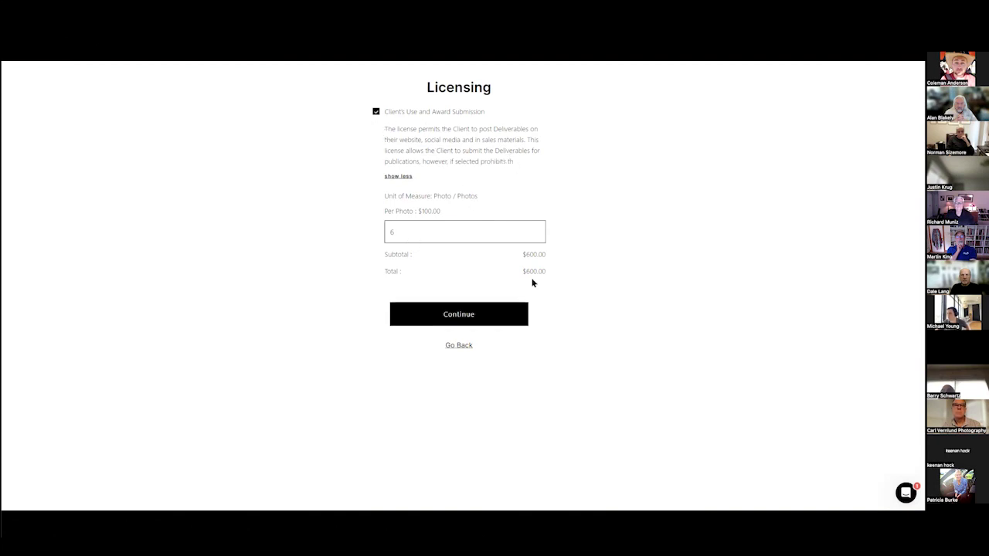
triple_click(425, 207)
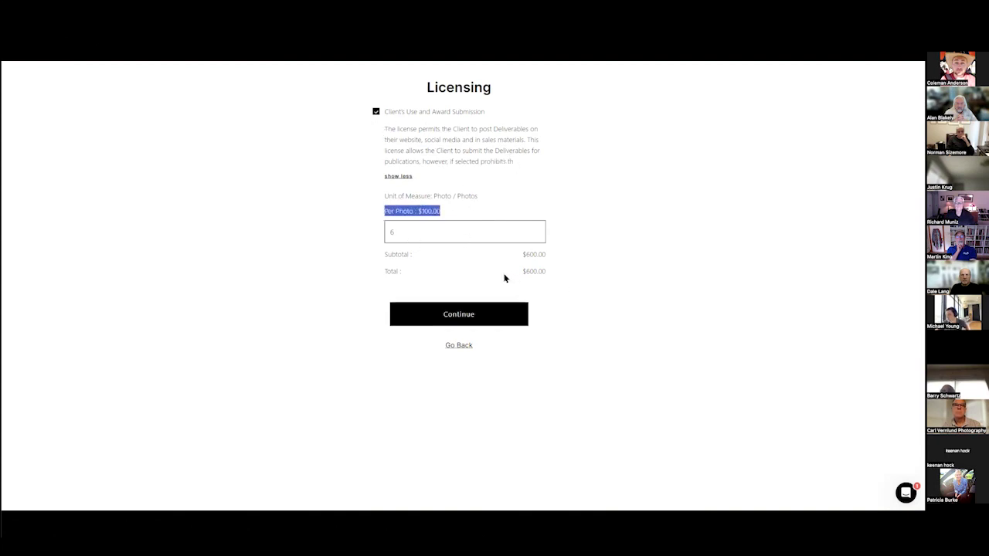
click(395, 206)
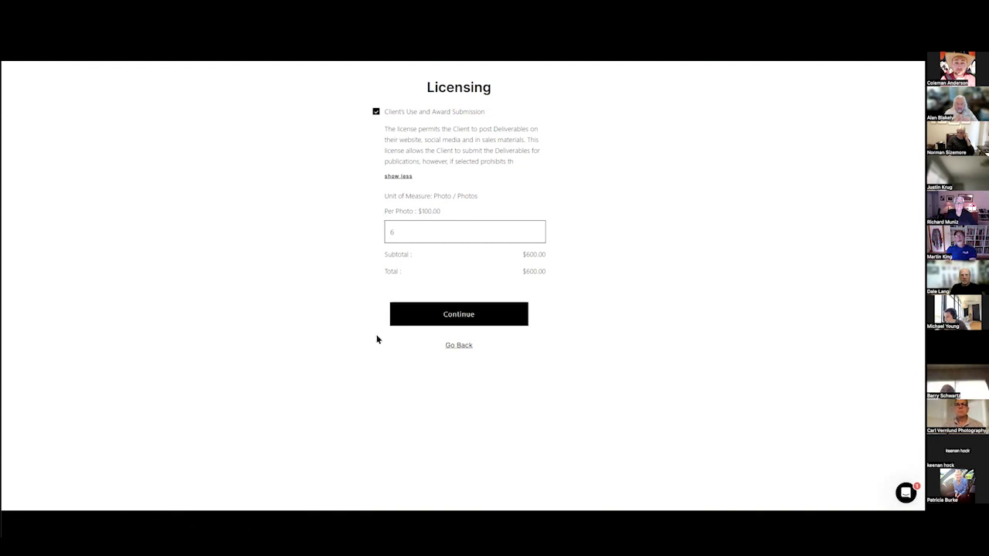
click(410, 310)
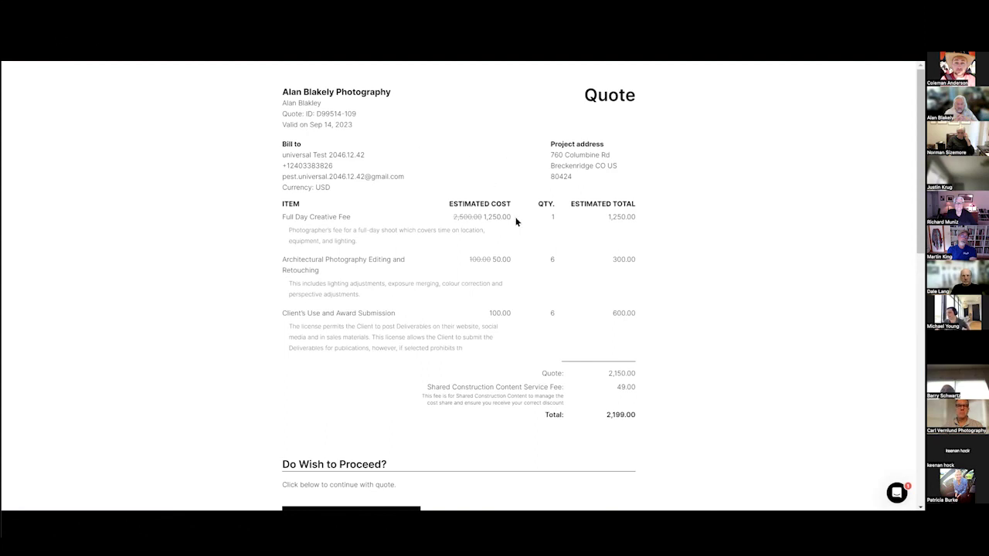
key(ctrl+plus)
key(ctrl+plus)
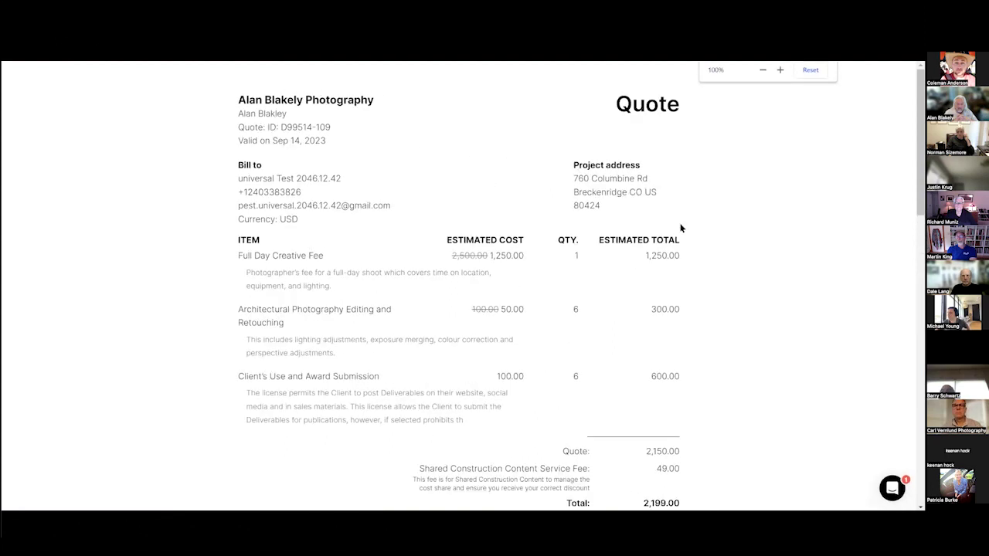
double_click(466, 256)
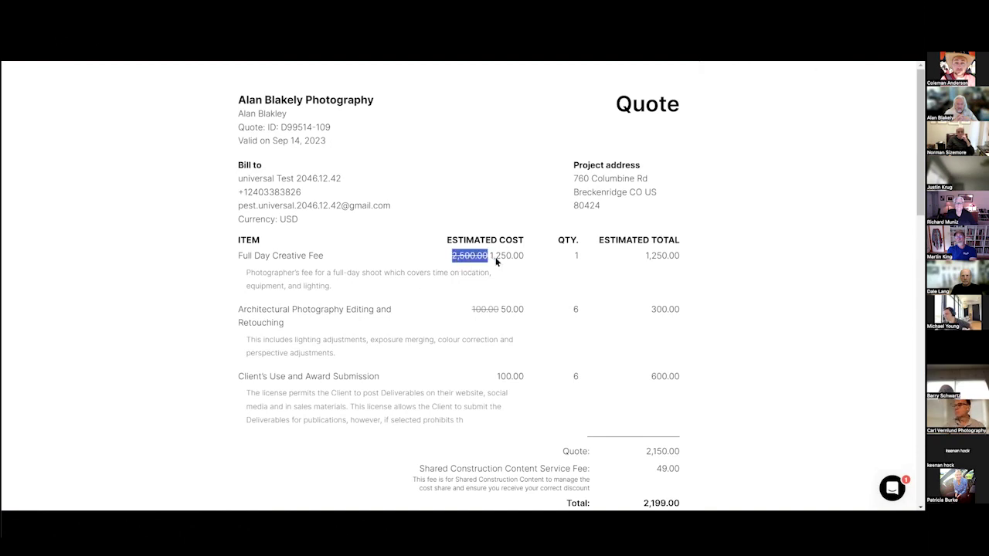
double_click(485, 309)
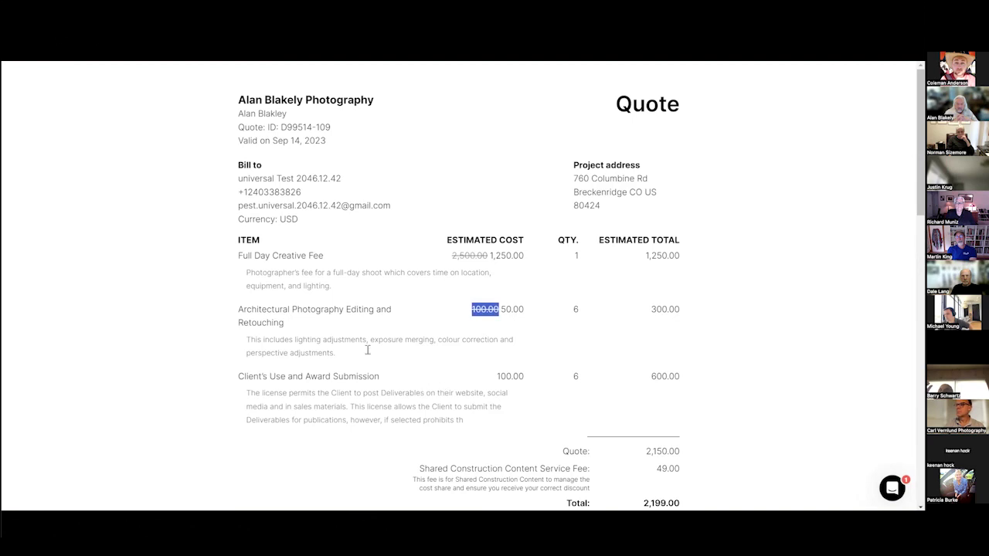
double_click(512, 309)
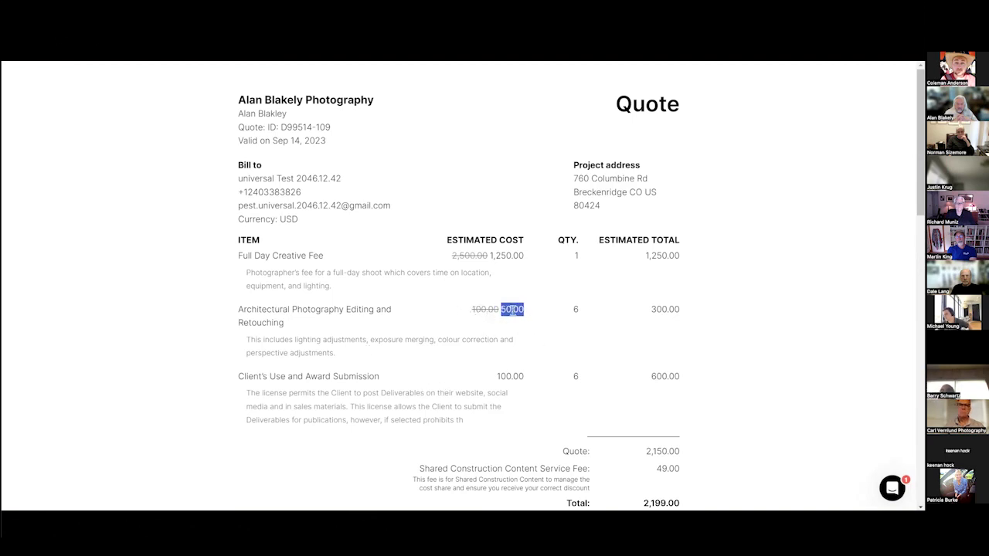
double_click(510, 378)
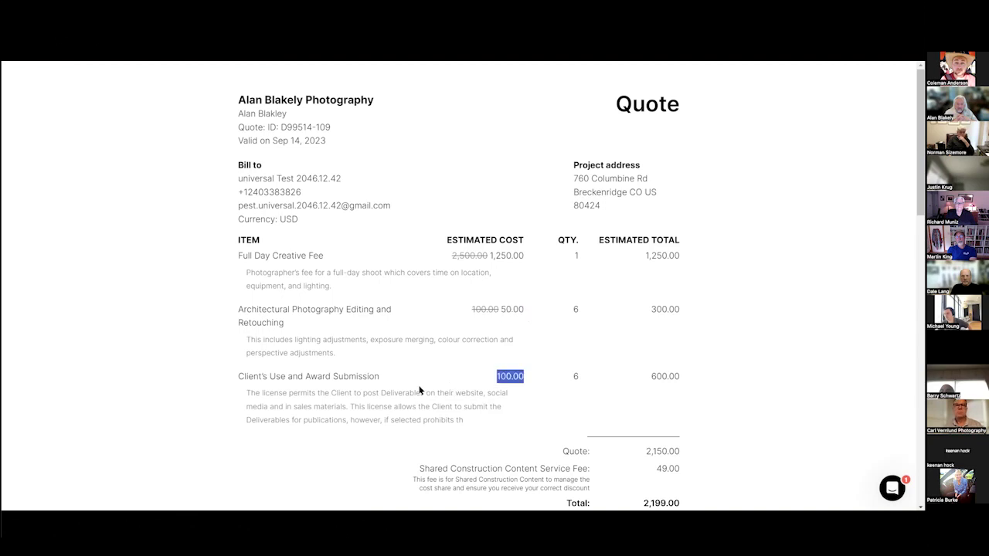
click(464, 391)
scroll(463, 391, down, 2)
double_click(667, 307)
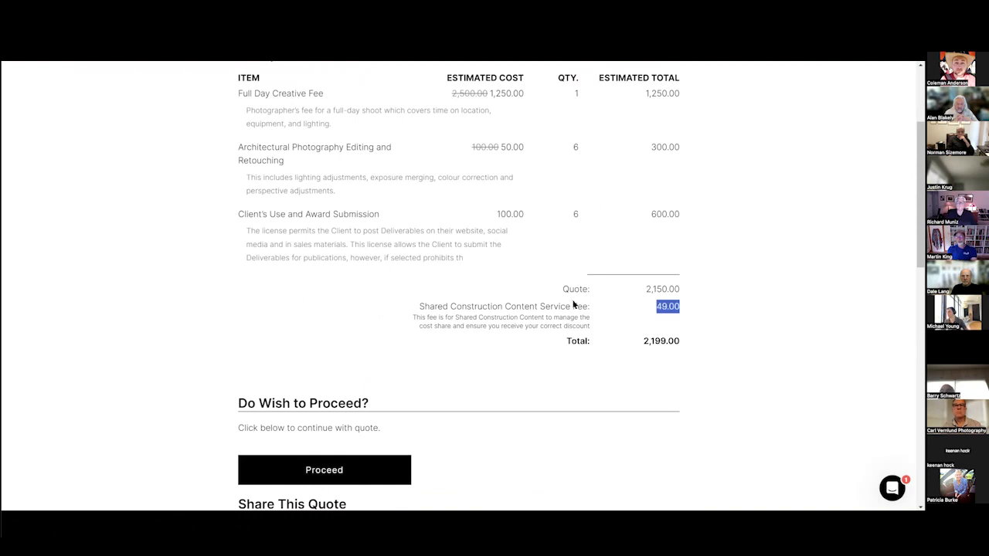
click(667, 313)
scroll(547, 343, up, 3)
scroll(540, 343, down, 9)
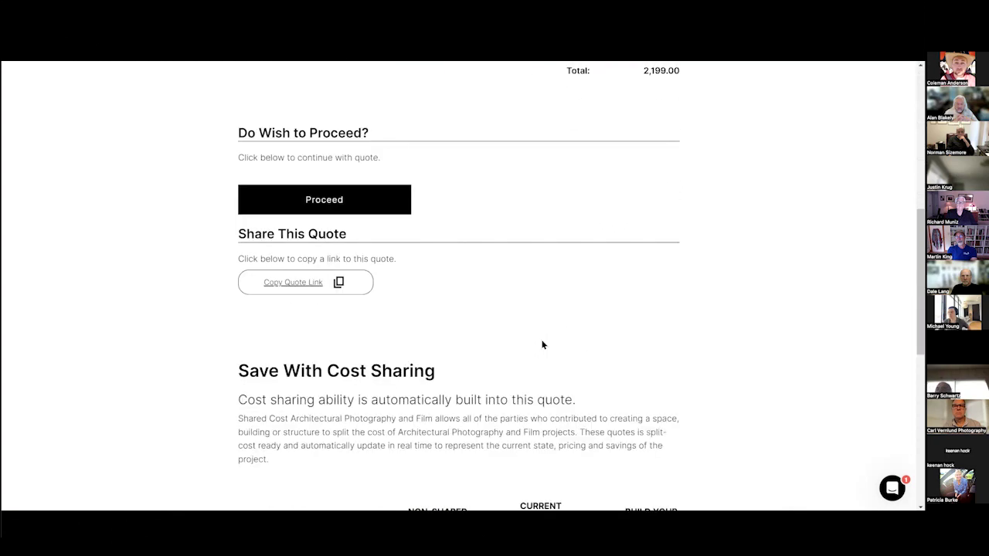
scroll(538, 345, down, 3)
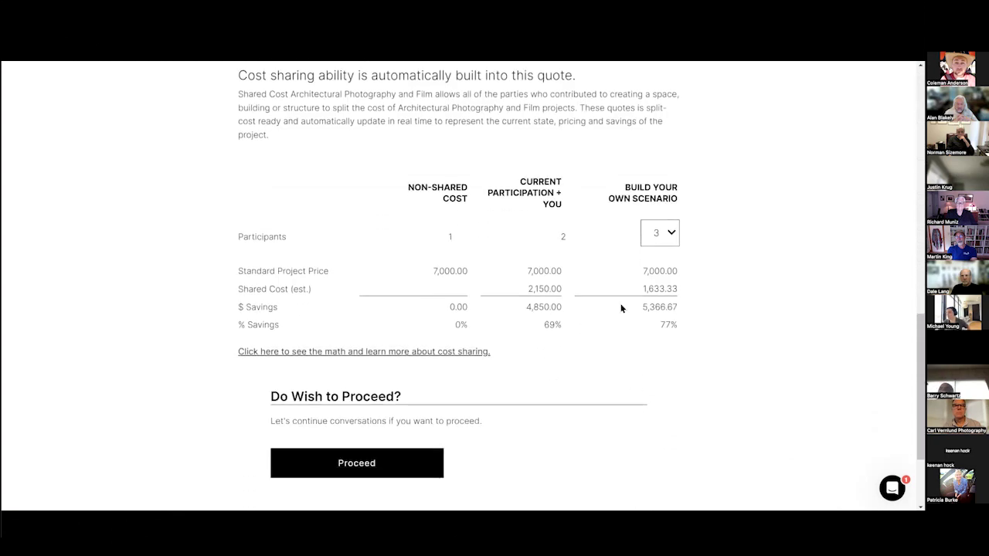
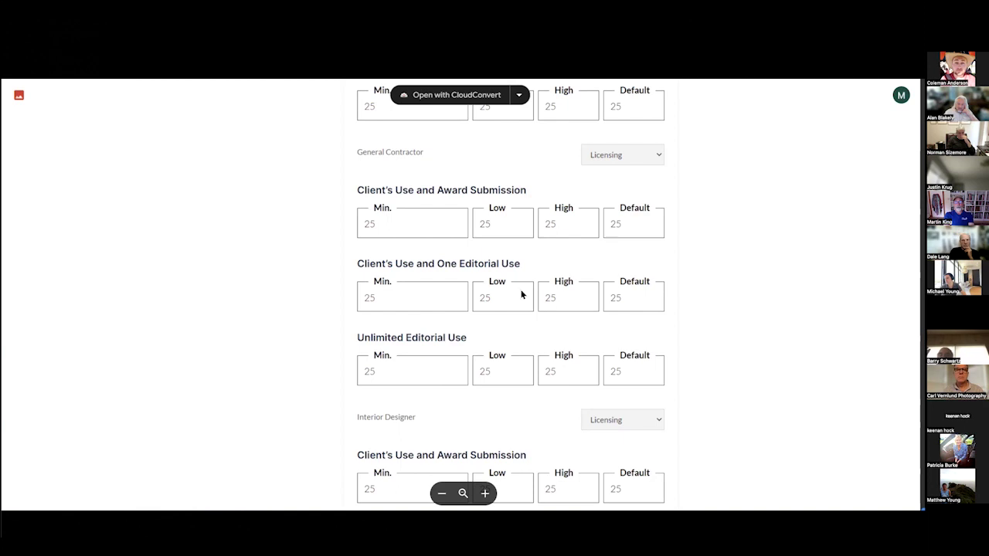
Scroll the licensing rates past Landscape Architect, Lighting Designer and Engineer to Building or Property Owner.
scroll(419, 188, up, 2)
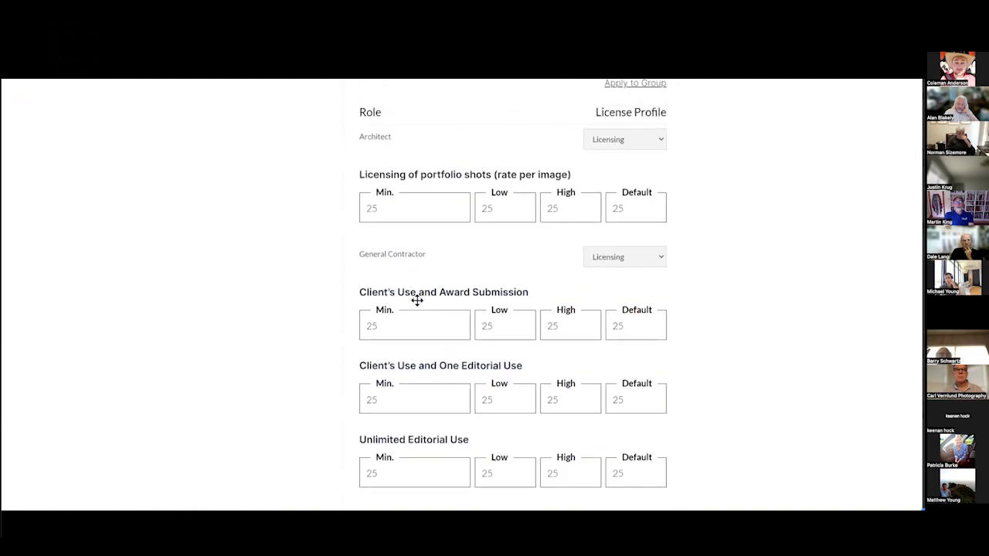
scroll(425, 214, down, 6)
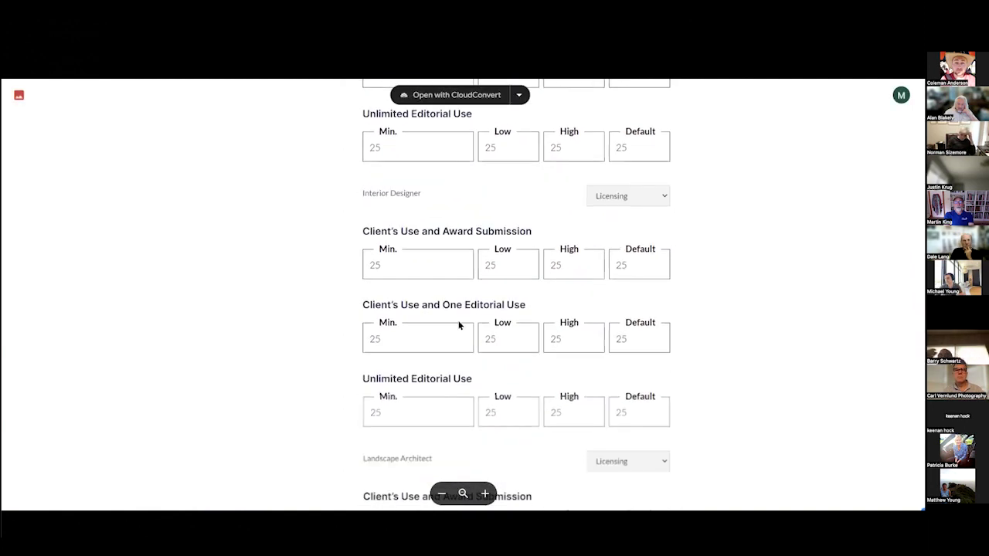
scroll(486, 233, down, 5)
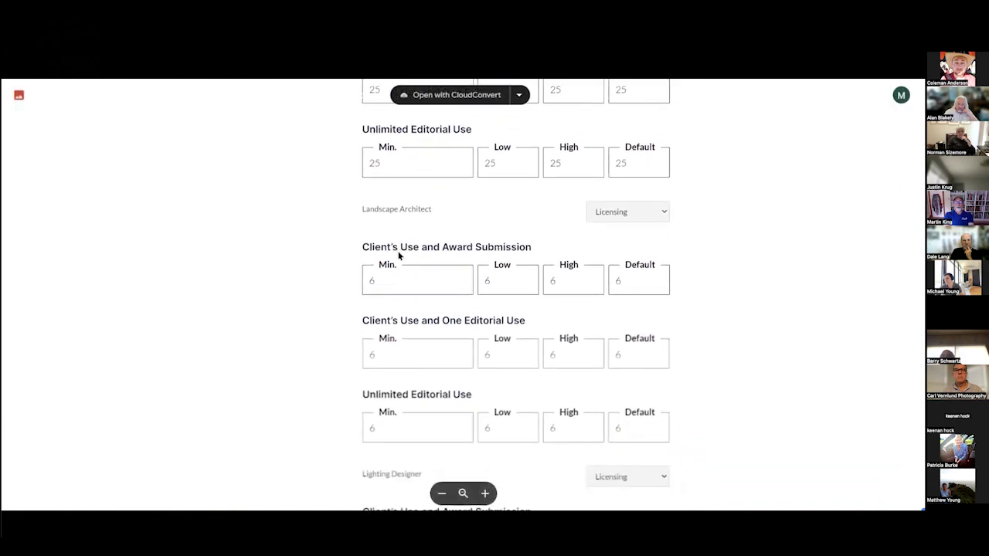
scroll(474, 342, down, 6)
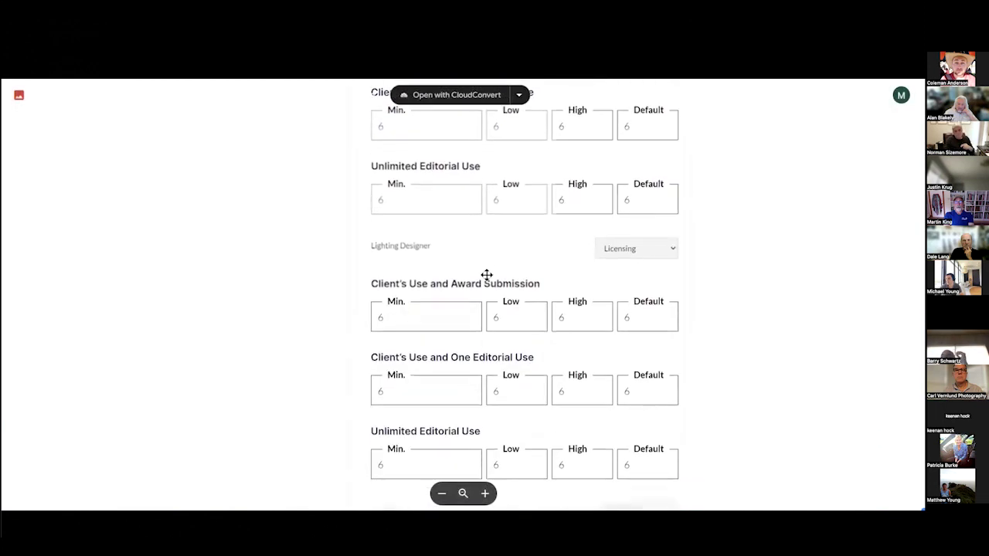
scroll(468, 342, down, 3)
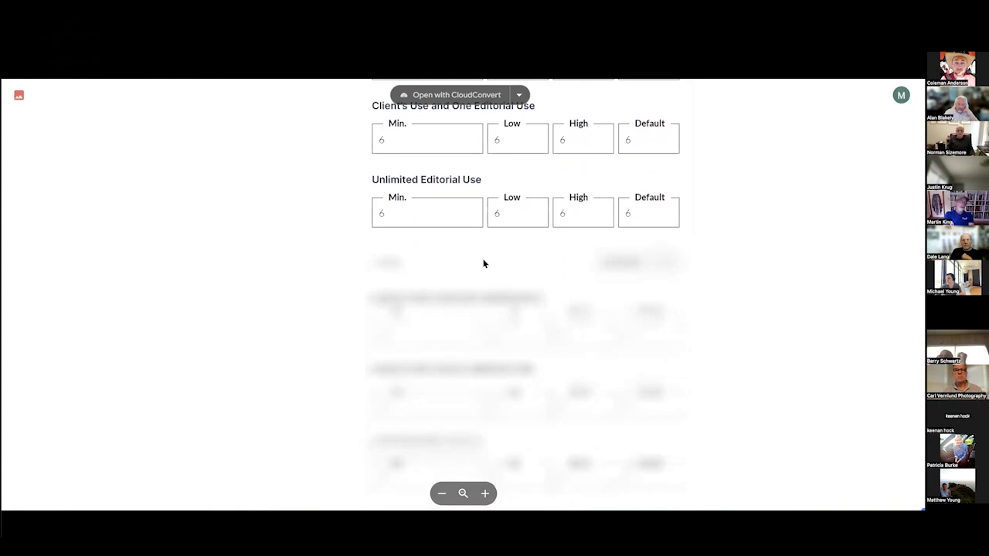
scroll(499, 389, down, 3)
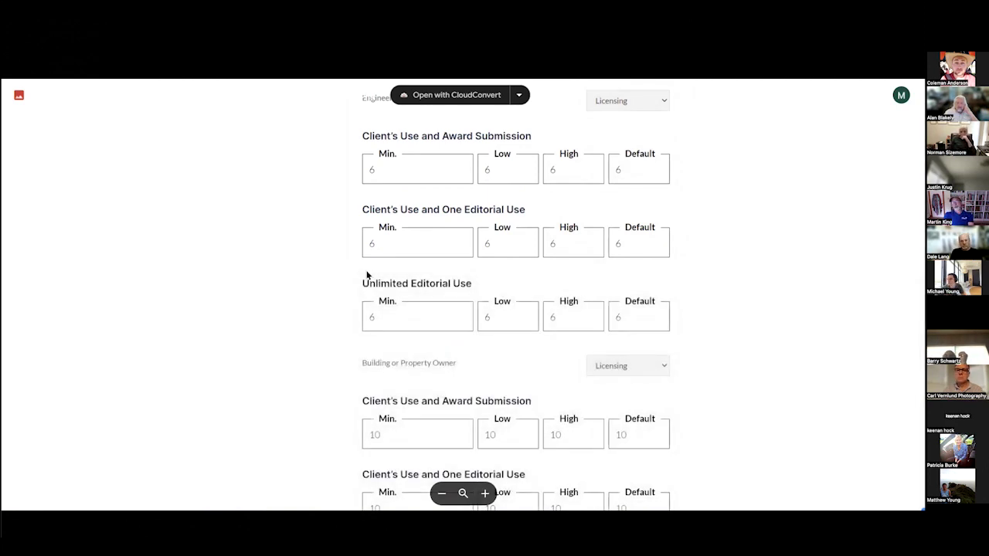
scroll(367, 275, down, 1)
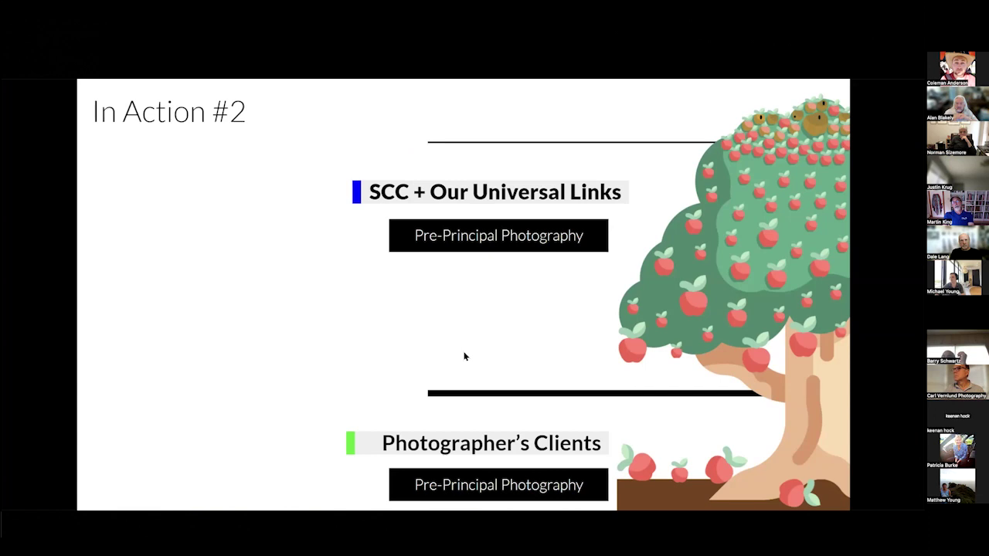
Go to the In Action #3 slide and bring the SCC onboarding links page forward.
key(Right)
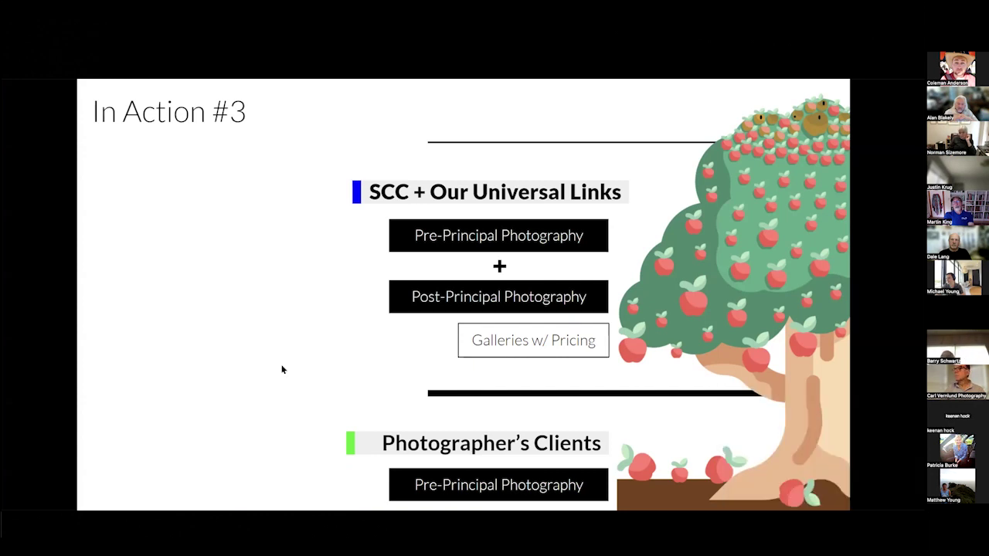
key(alt+Tab)
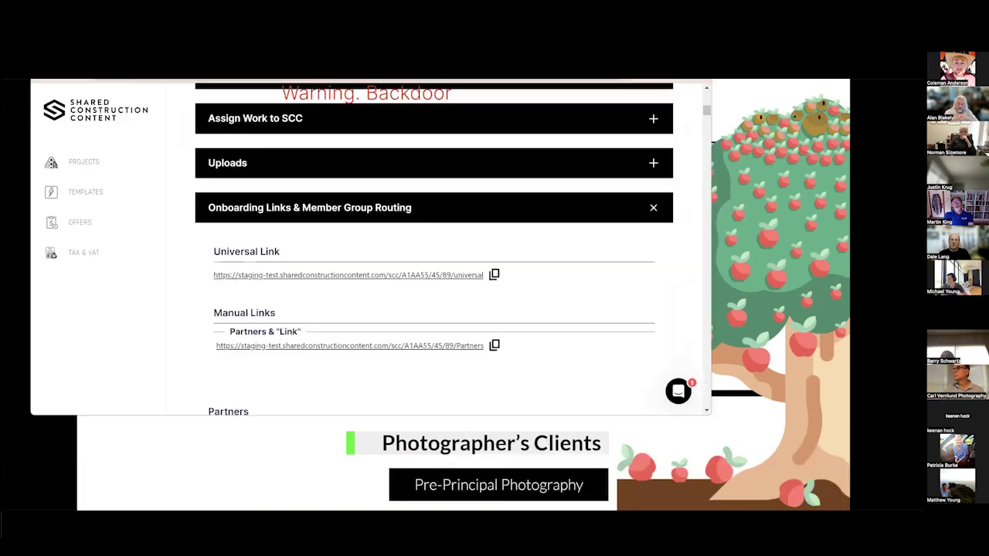
Maximize the browser, scroll SOW D99514 down to its collapsed section bars, then restore the window.
key(super+Up)
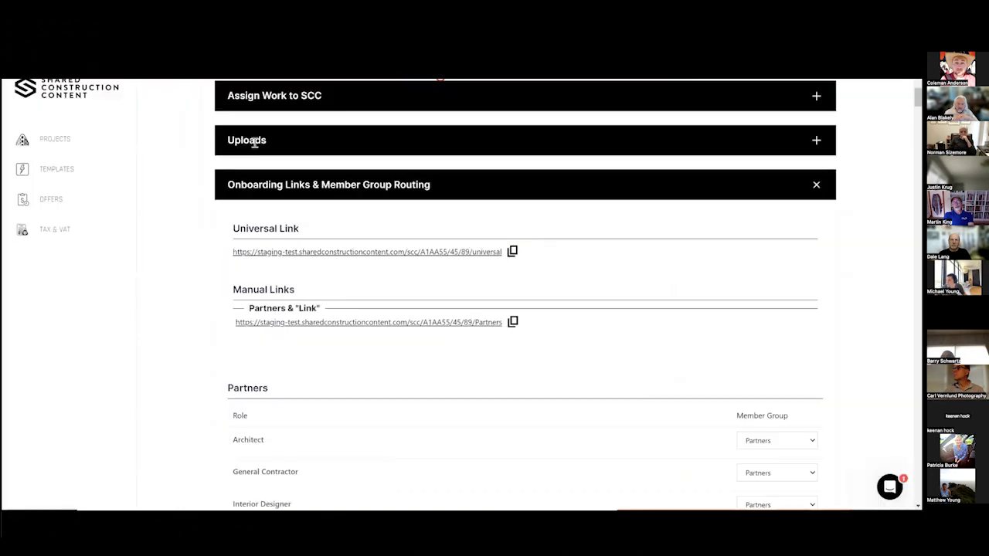
scroll(219, 174, up, 5)
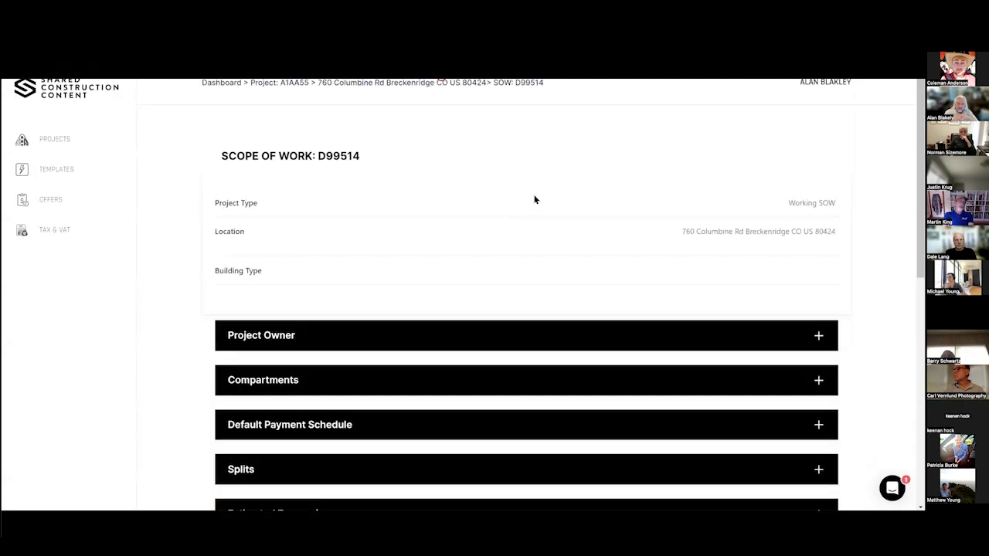
scroll(553, 198, down, 6)
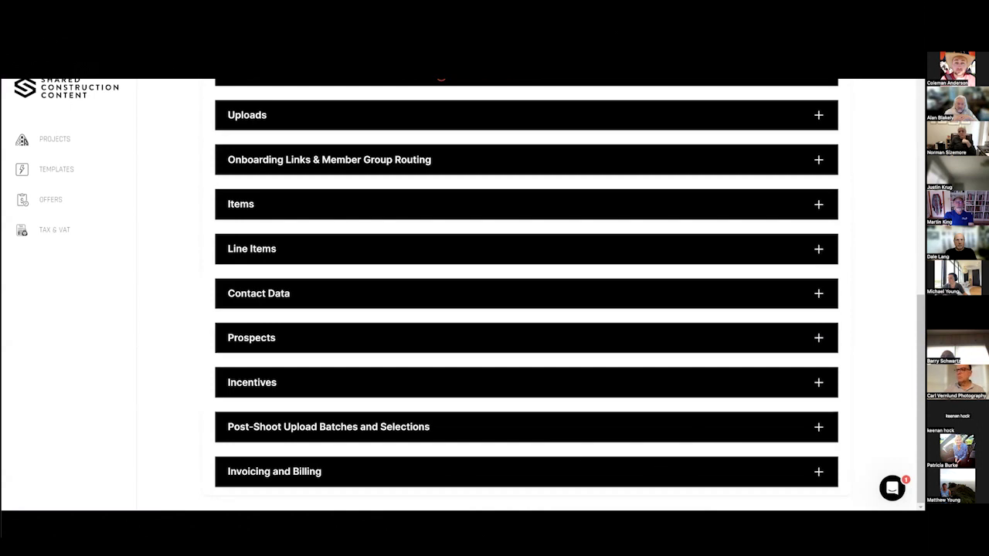
key(super+Down)
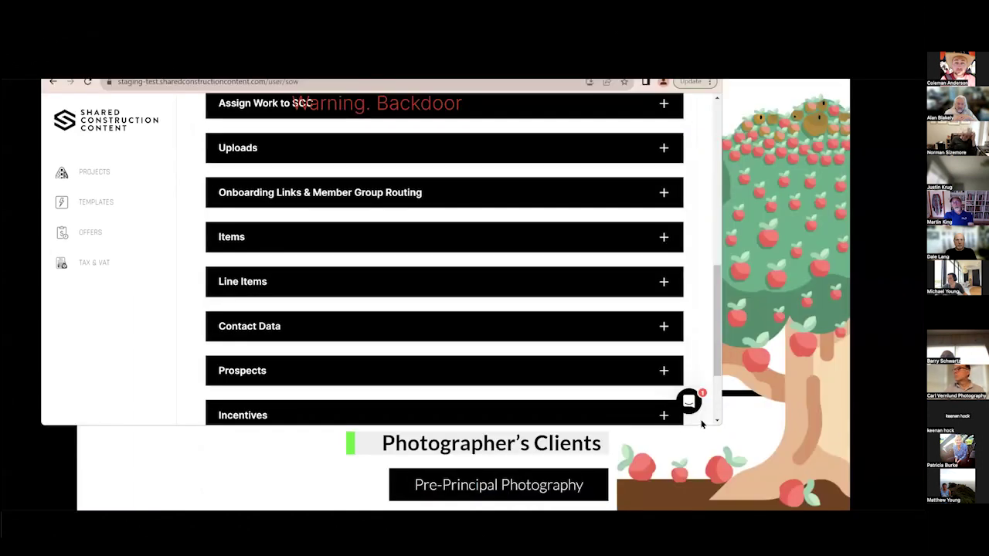
scroll(721, 427, down, 3)
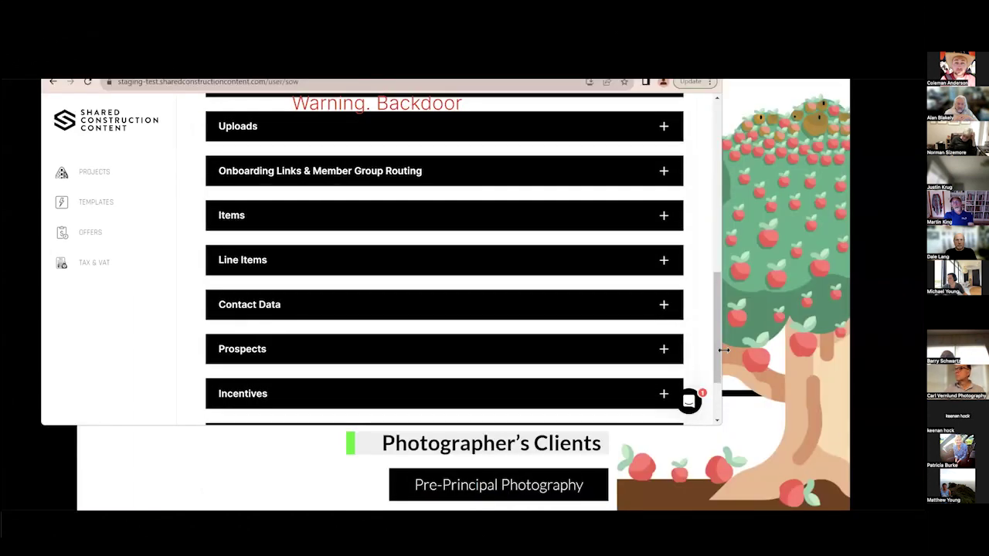
Expand Invoicing and Billing and process the Architect partner's first payment group, dated Sep 14, 2023.
click(663, 385)
scroll(552, 345, down, 4)
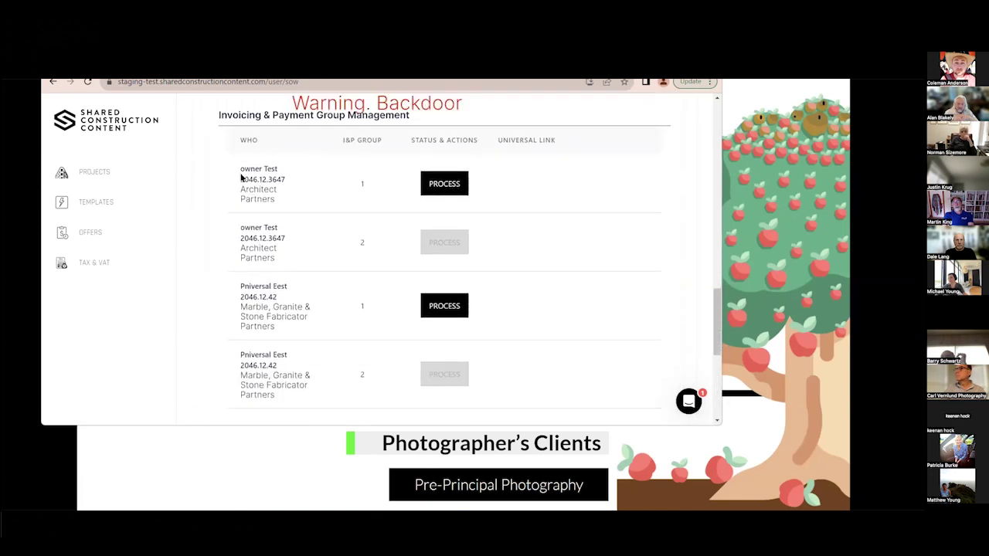
drag(235, 171, 278, 208)
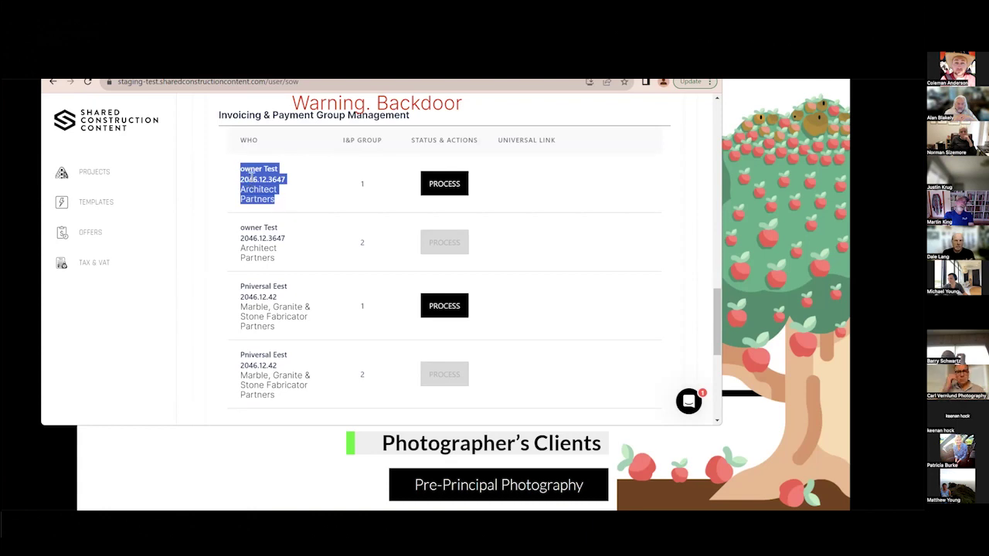
click(240, 287)
drag(240, 287, 294, 308)
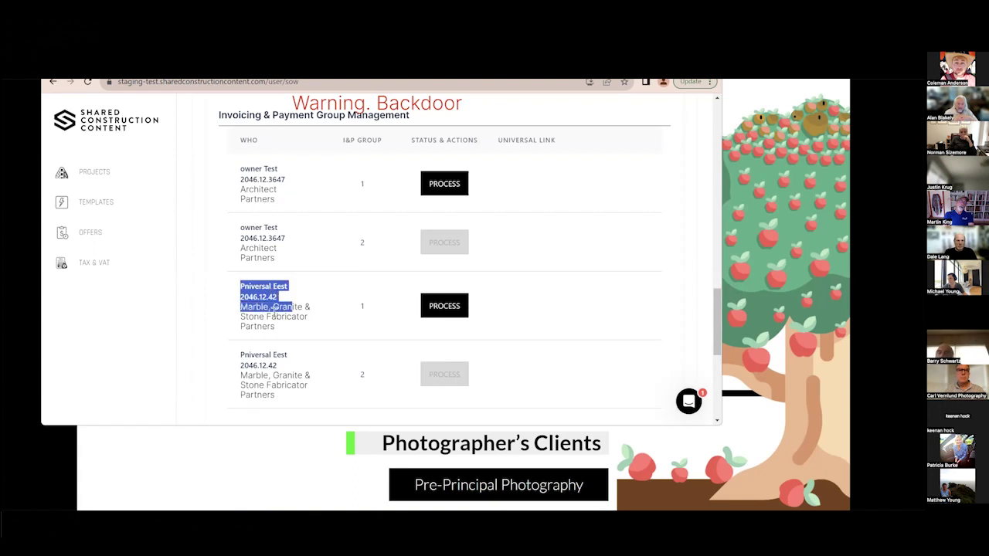
click(251, 297)
click(446, 183)
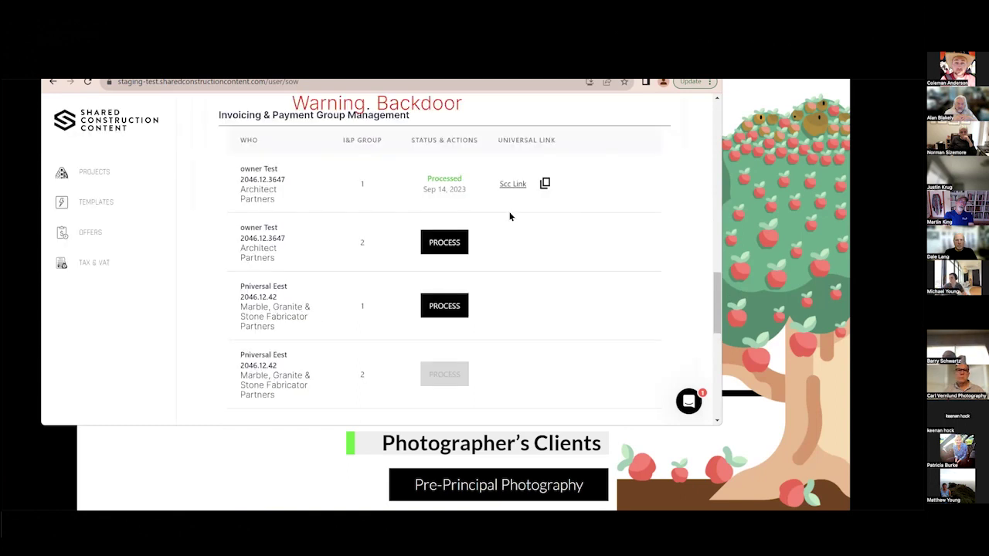
click(444, 312)
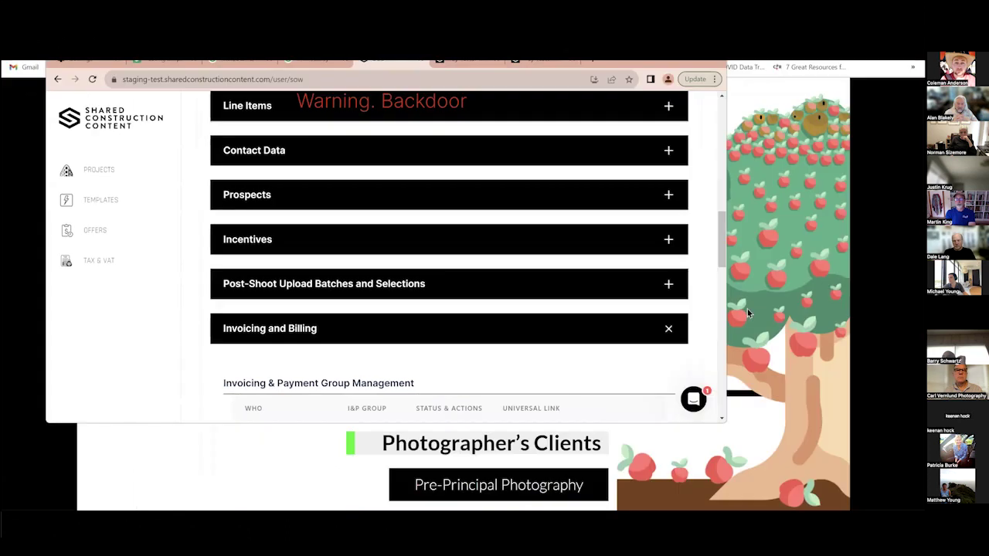
Create Batch 1 under post-shoot uploads and upload the first 25 images.
click(818, 253)
scroll(325, 186, down, 2)
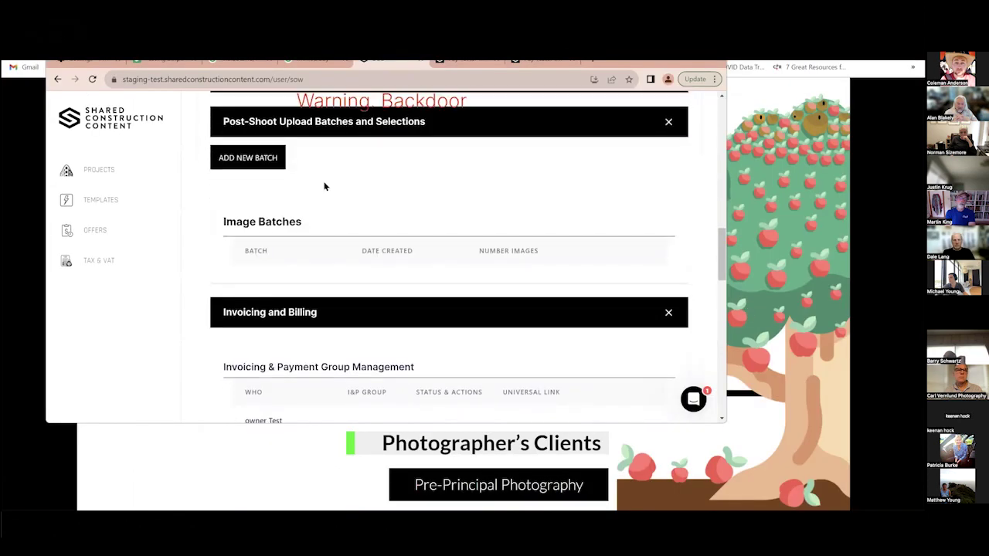
click(264, 162)
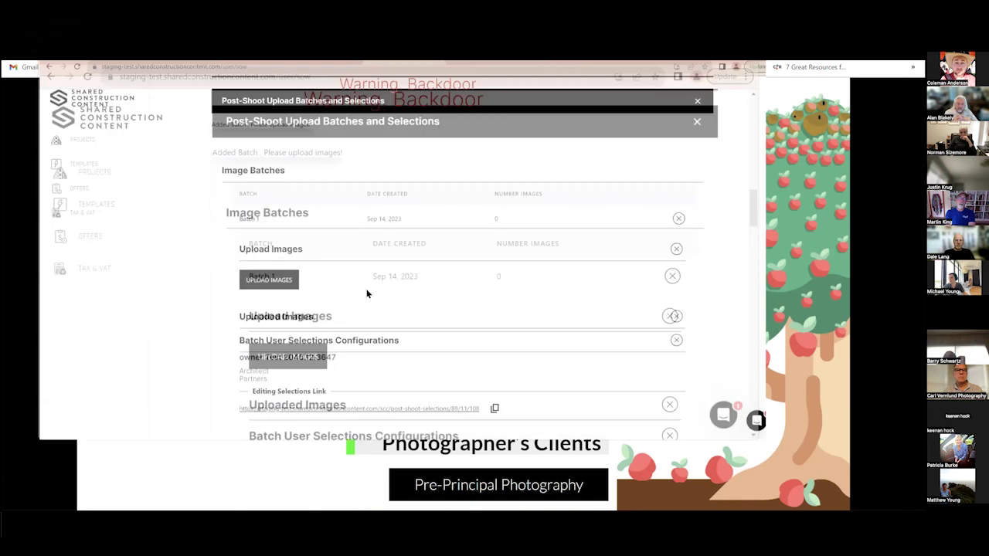
click(281, 343)
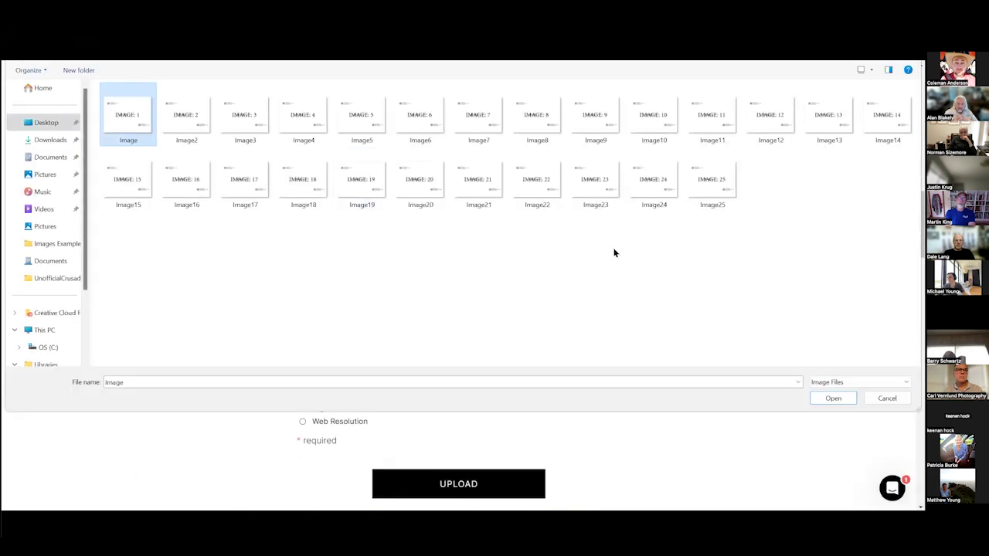
shift+click(706, 189)
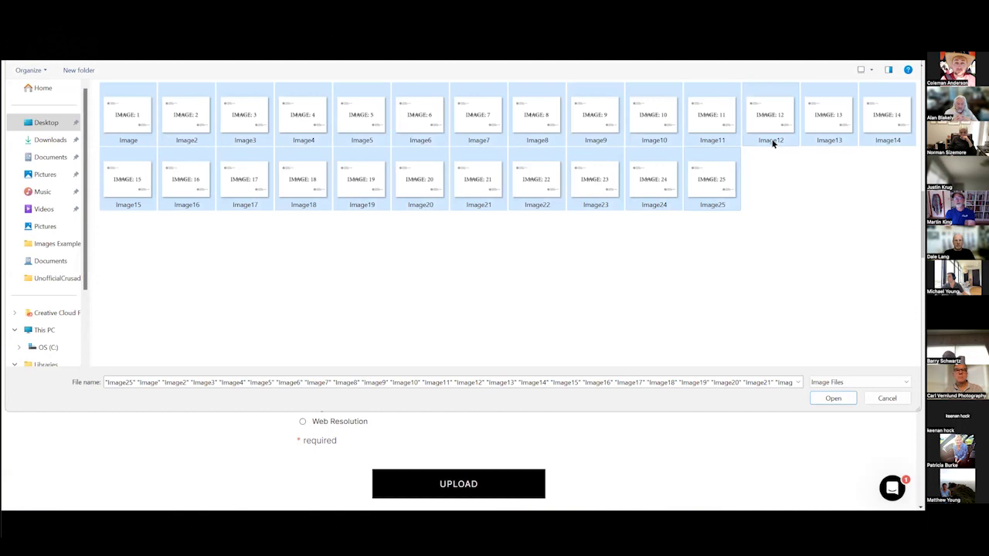
key(Return)
click(472, 481)
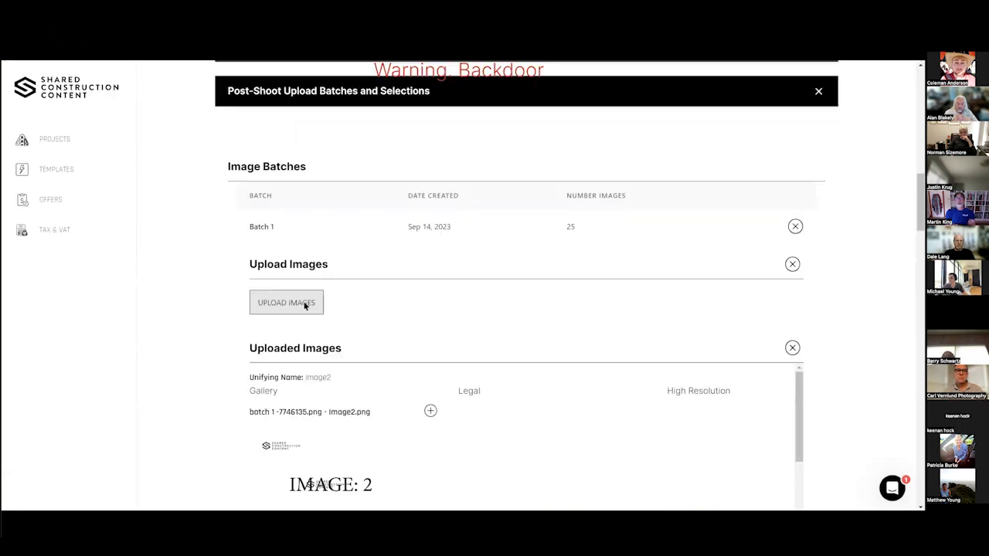
Upload 25 images from the Example - Not Watermarked folder into the Legal folder.
click(306, 304)
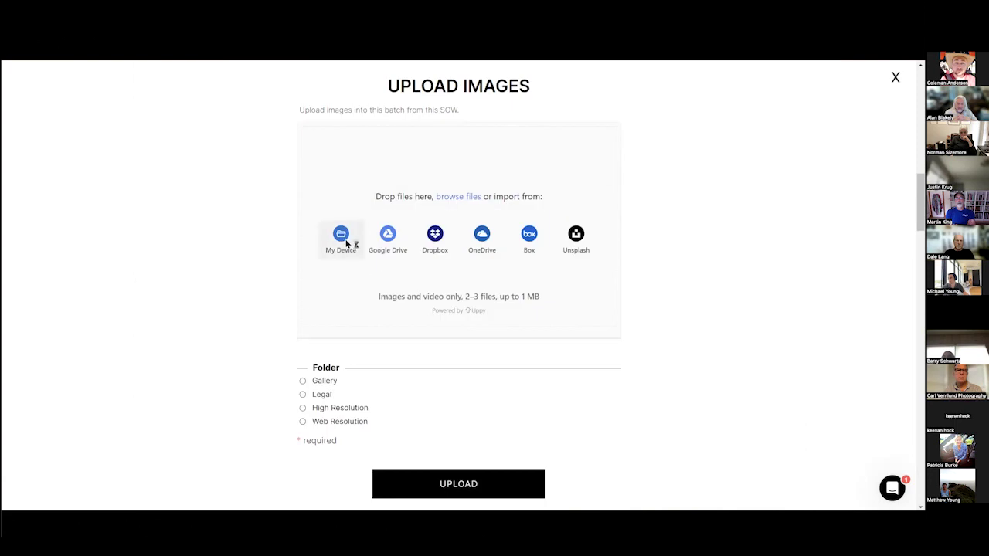
click(346, 244)
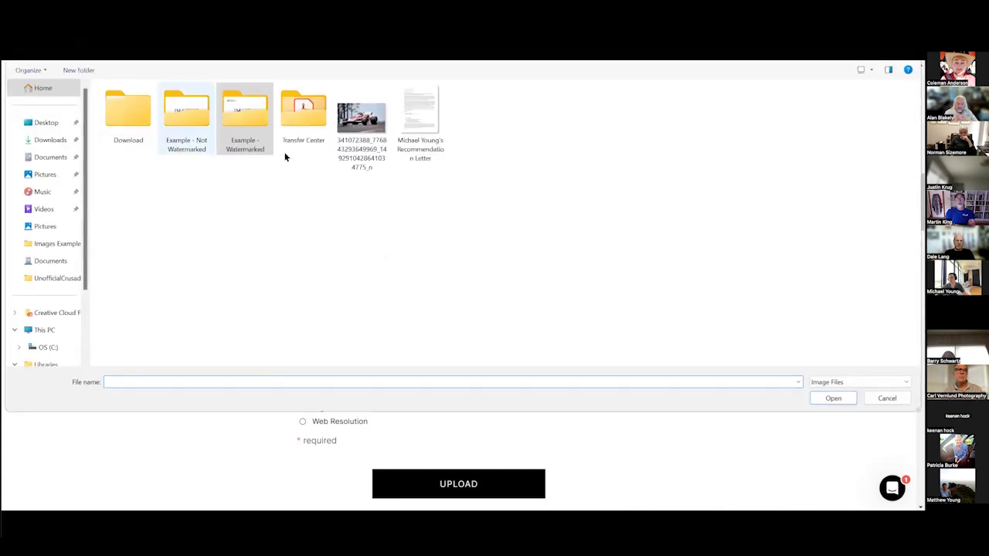
click(185, 121)
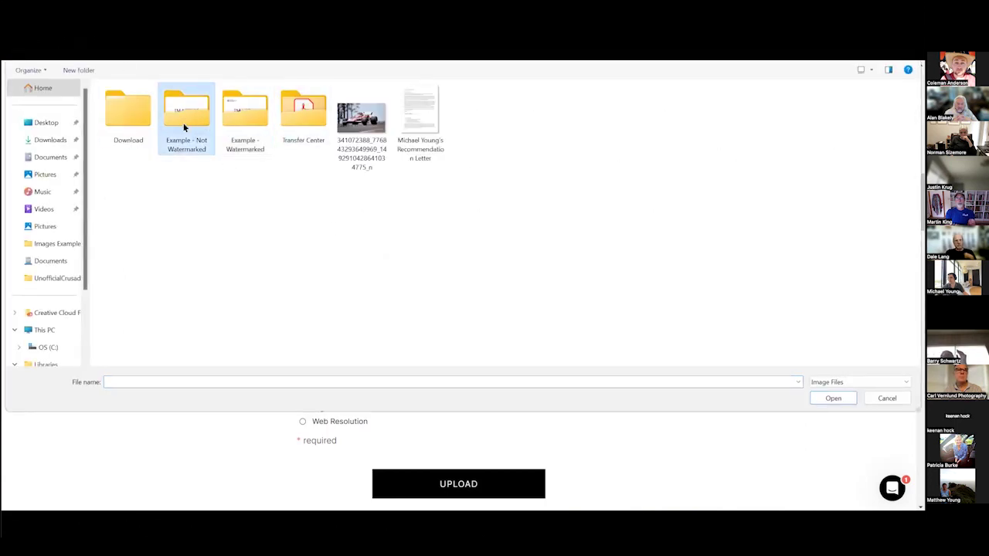
double_click(184, 127)
click(129, 115)
shift+click(710, 185)
click(834, 399)
click(326, 393)
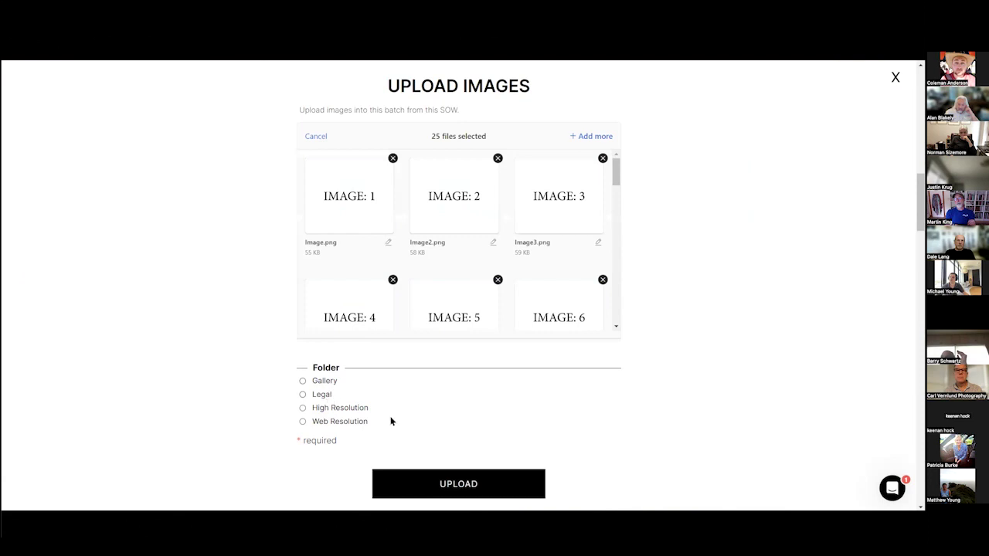
click(474, 493)
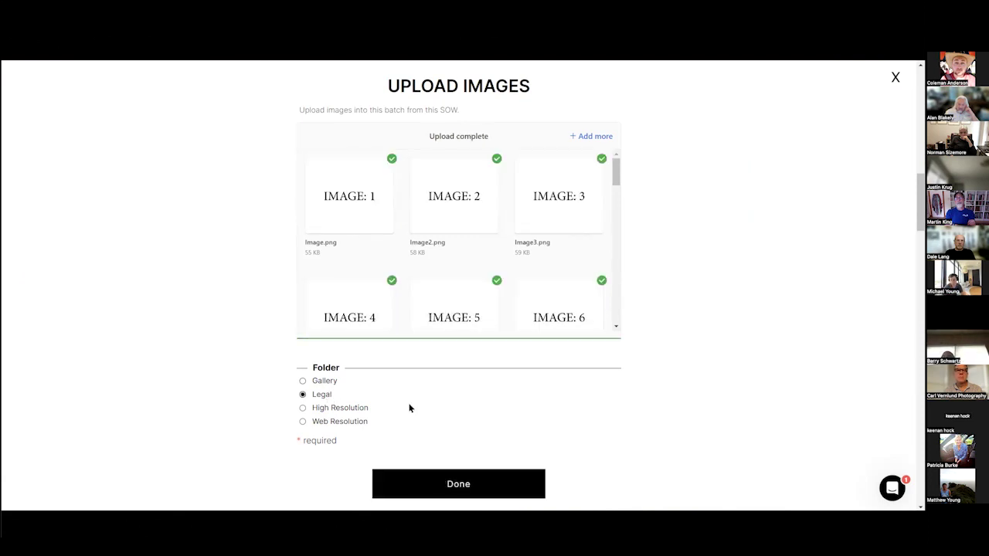
click(433, 477)
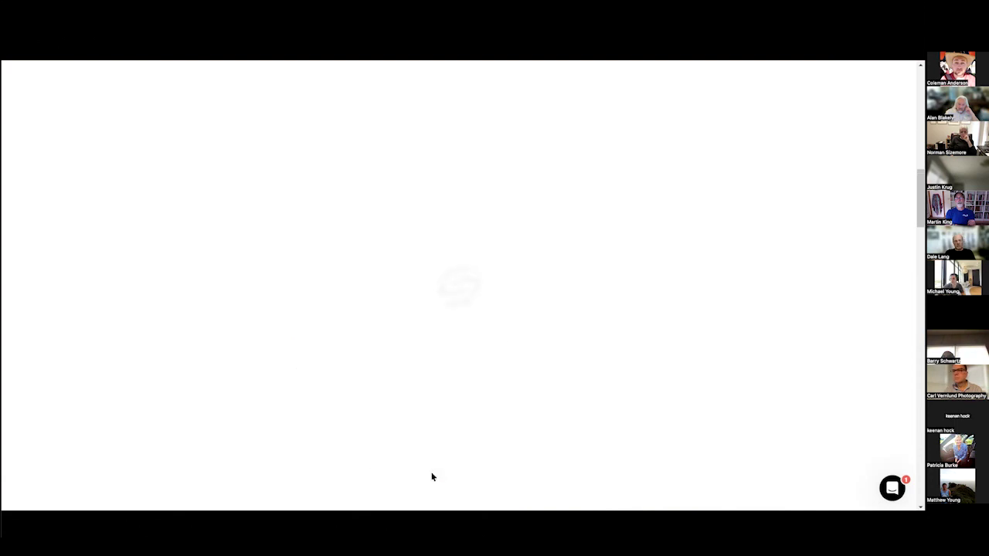
Upload Image1–Image25 into the High Resolution folder and close the finished upload.
click(321, 302)
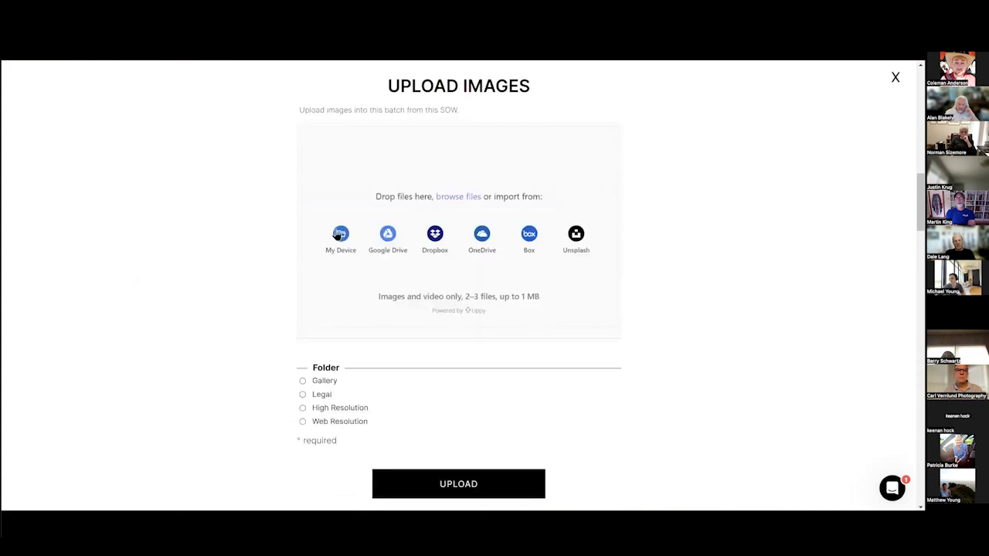
click(339, 235)
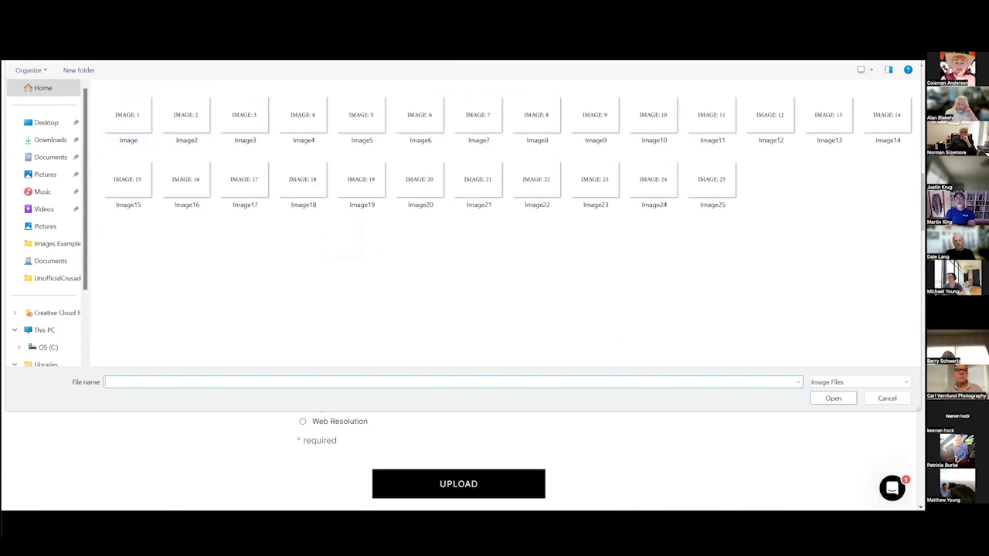
click(132, 114)
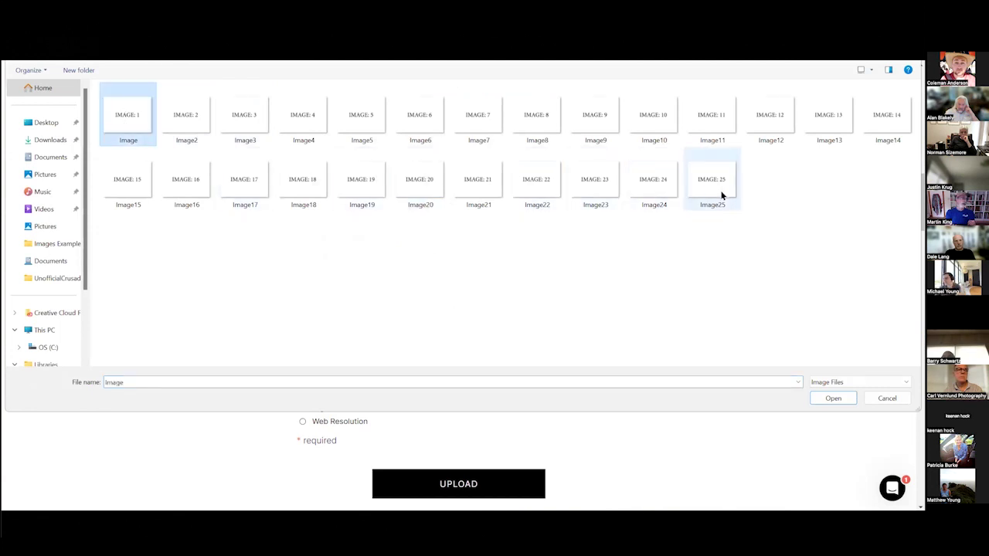
shift+click(721, 194)
key(Return)
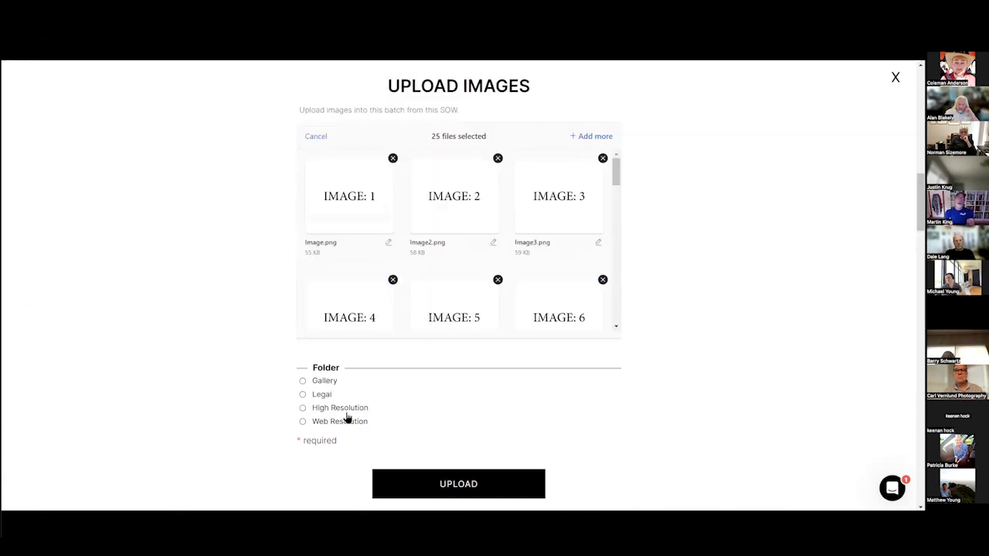
click(443, 485)
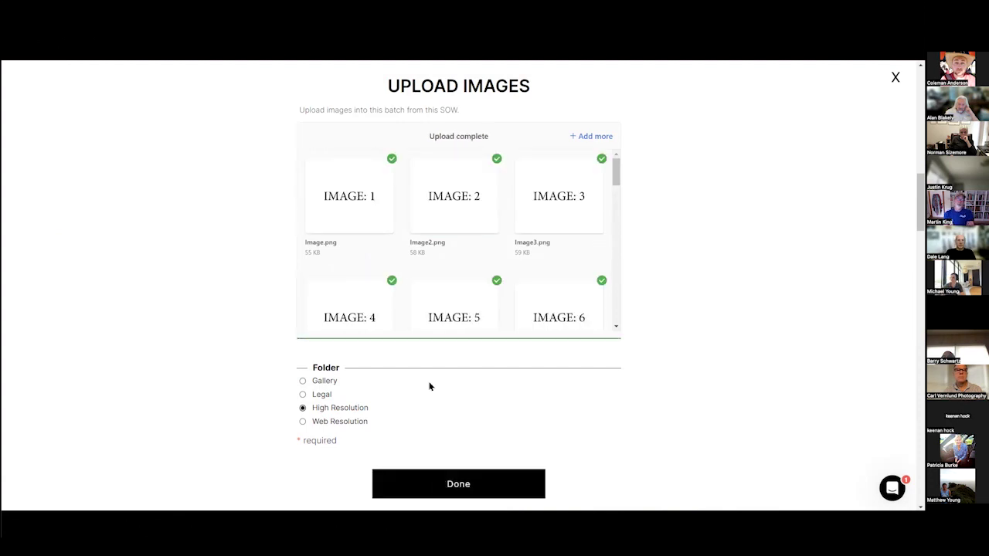
click(458, 483)
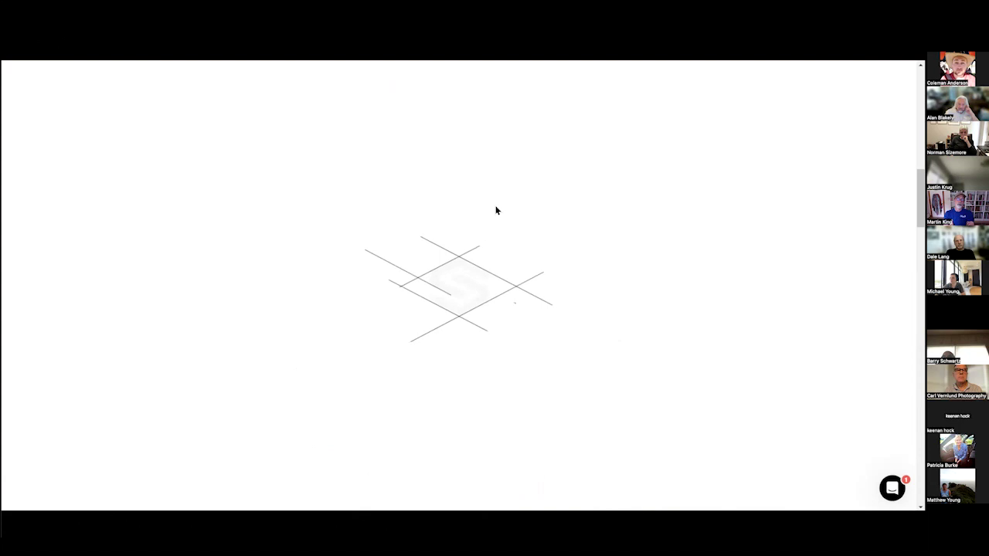
Add an editing group named Editing for the first client.
scroll(224, 218, down, 12)
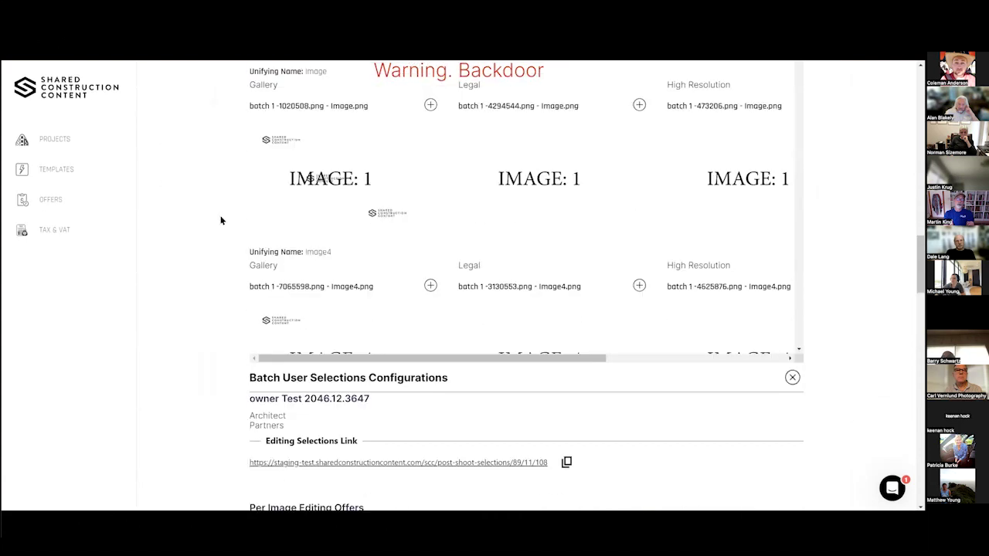
scroll(344, 135, up, 3)
drag(290, 151, 250, 149)
scroll(344, 273, down, 3)
triple_click(327, 203)
scroll(247, 232, up, 4)
click(231, 240)
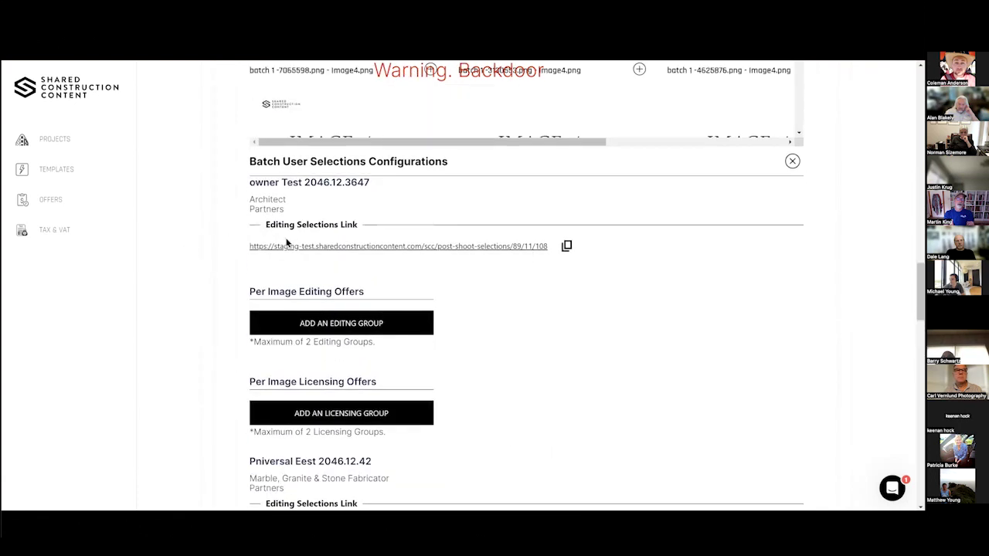
scroll(293, 263, down, 1)
click(368, 275)
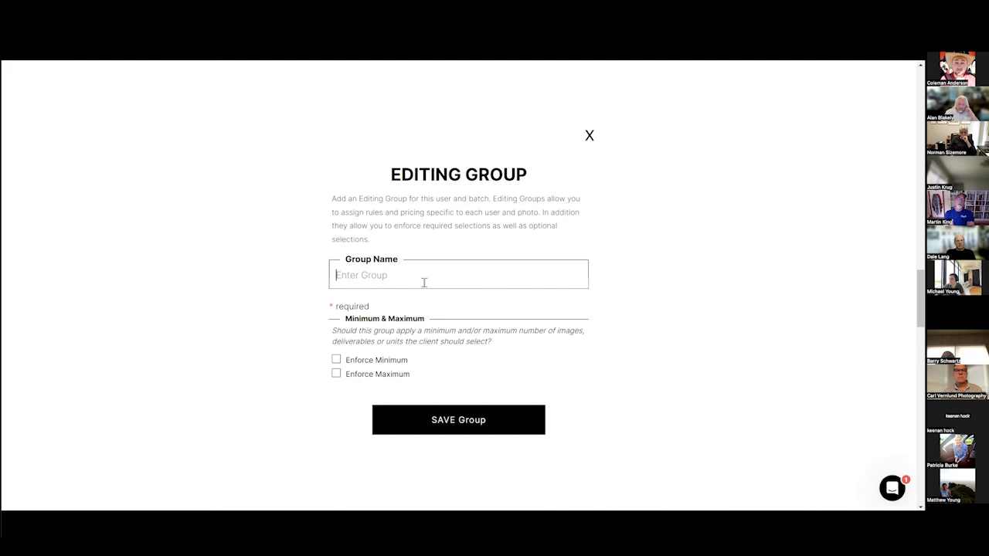
text(Editing)
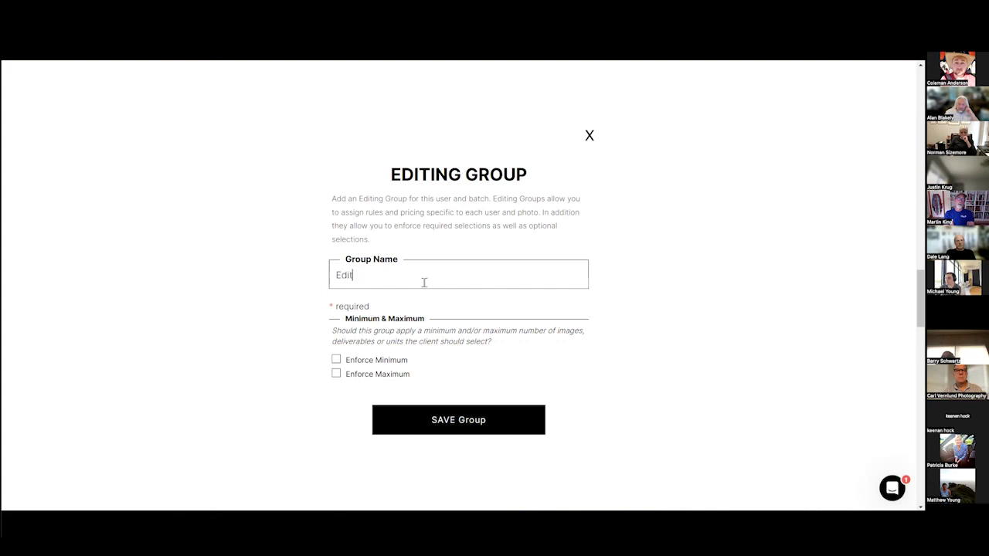
click(430, 433)
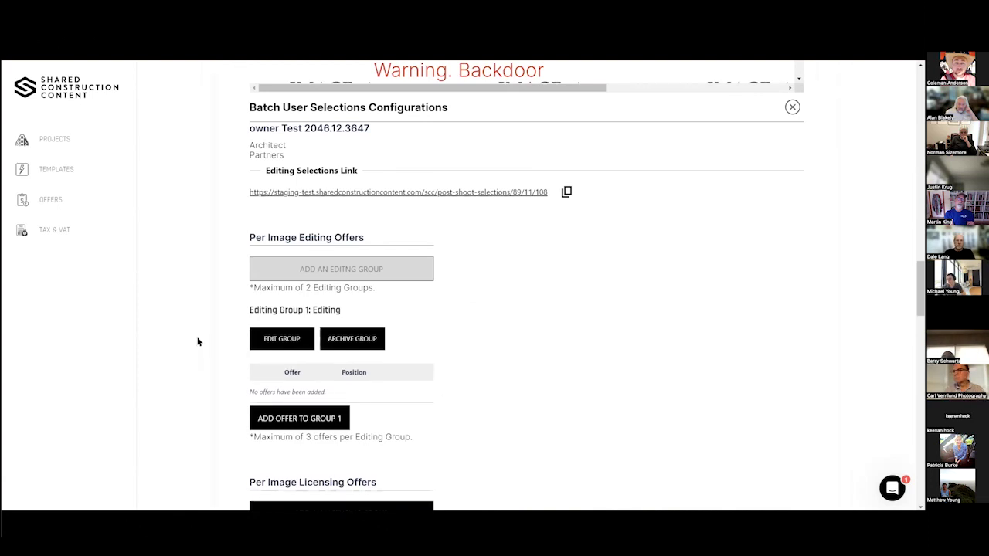
Add a full-replacement Architectural Photography Editing and Retouching offer to Editing Group 1.
scroll(197, 341, down, 3)
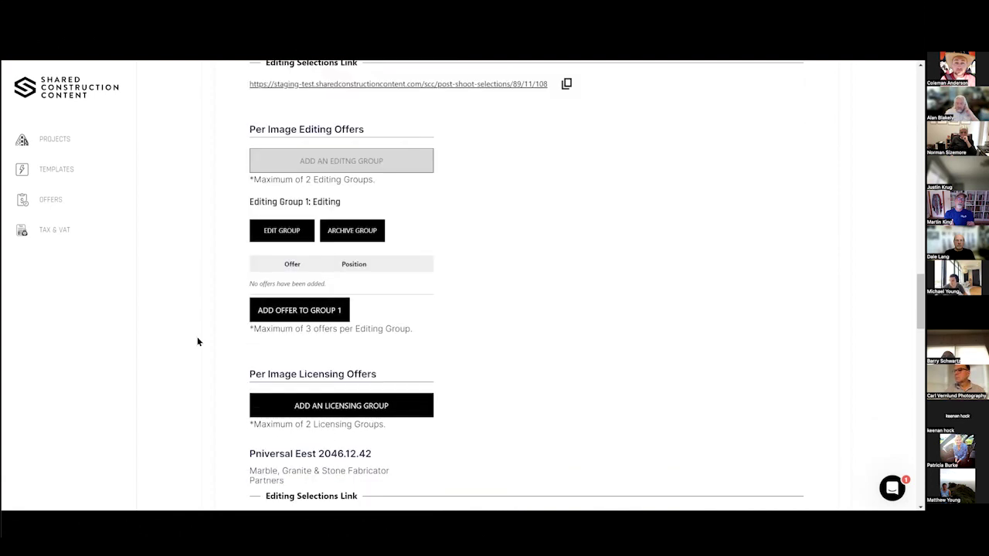
scroll(182, 313, down, 2)
click(260, 255)
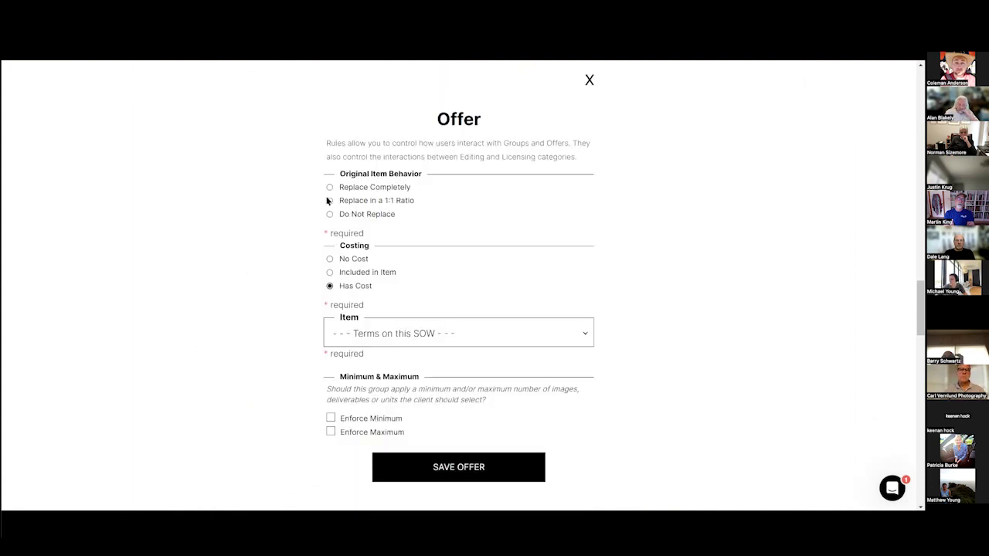
click(353, 193)
click(397, 334)
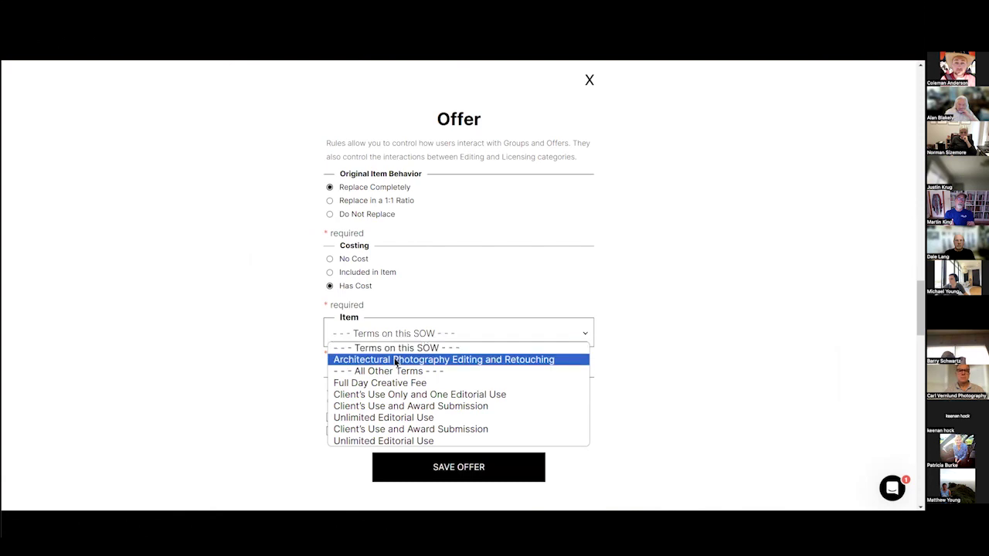
click(398, 359)
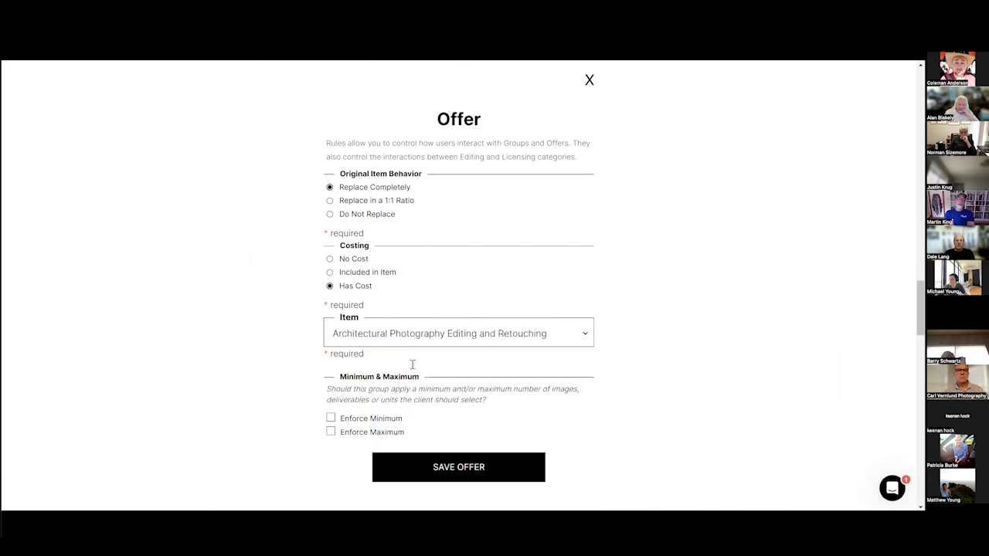
click(434, 472)
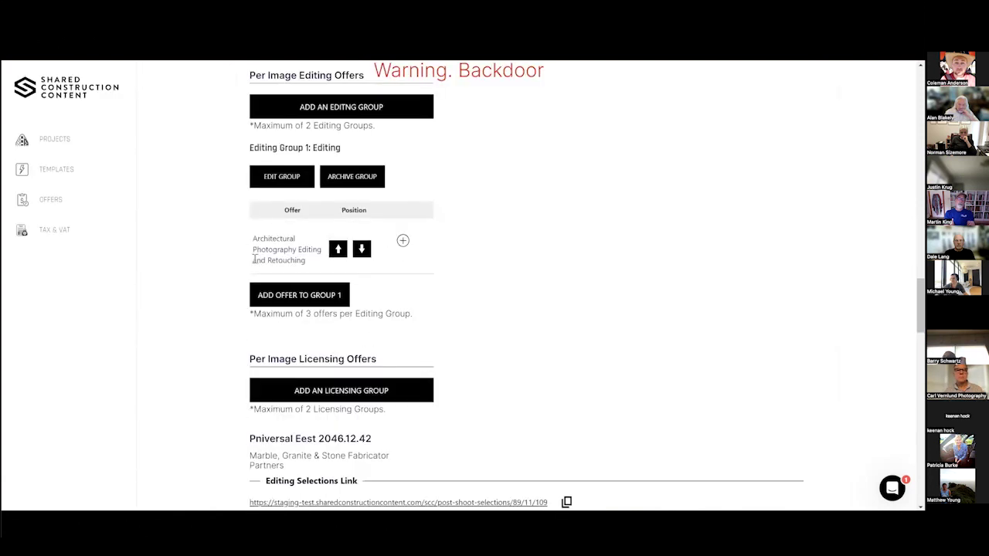
Add and save a licensing group for the client.
scroll(297, 345, down, 1)
click(313, 350)
click(357, 268)
text(4icensing)
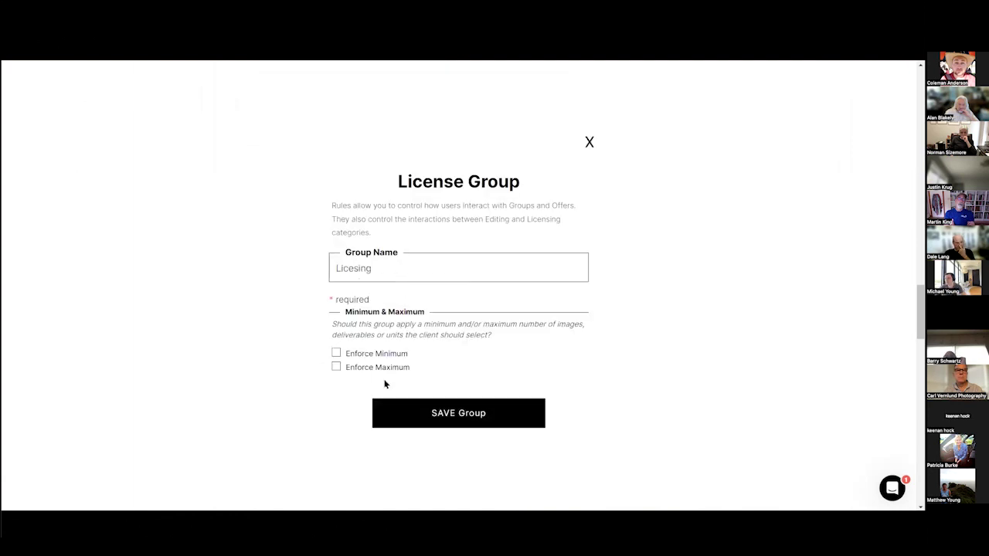
click(407, 417)
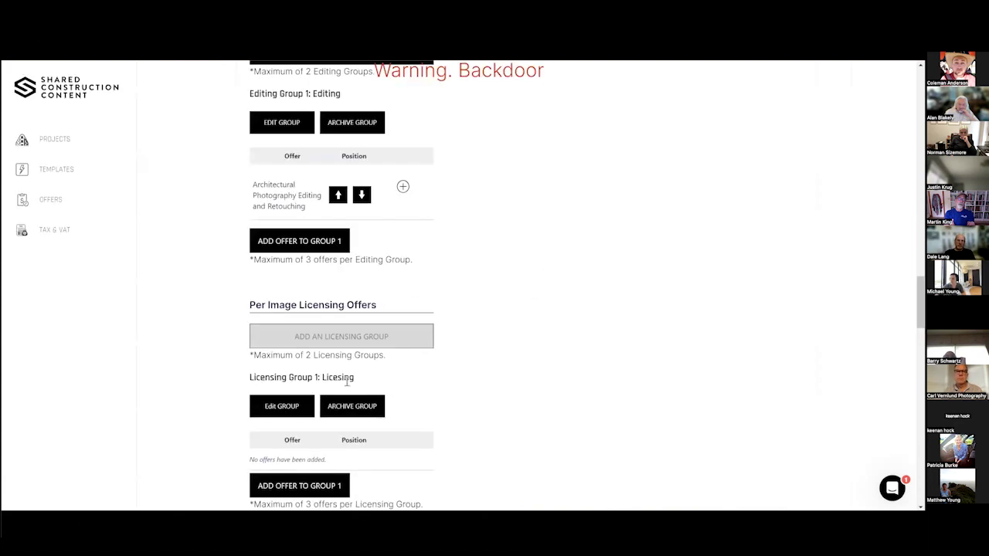
Give the licensing group a Client's Use Only and One Editorial Use offer.
scroll(347, 381, down, 2)
click(332, 430)
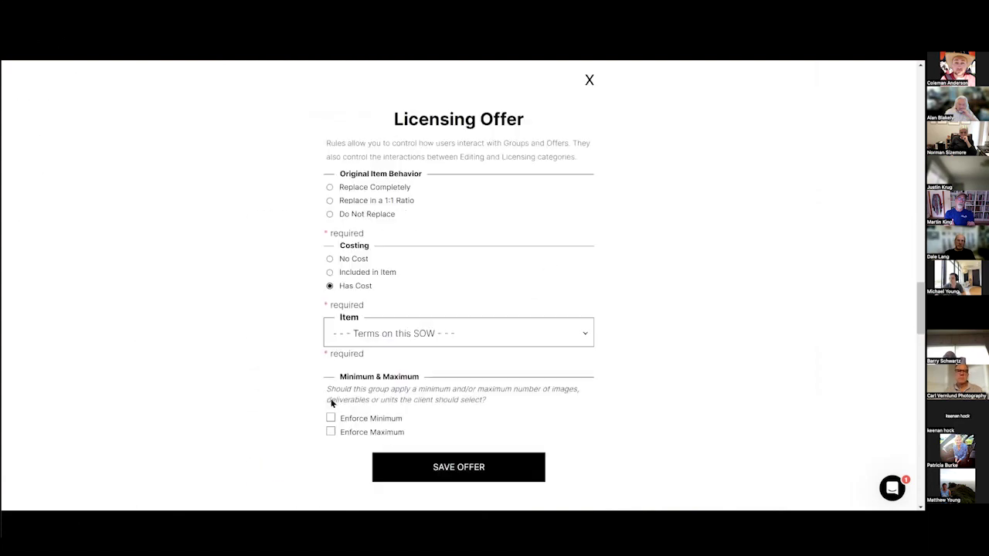
click(409, 327)
click(375, 358)
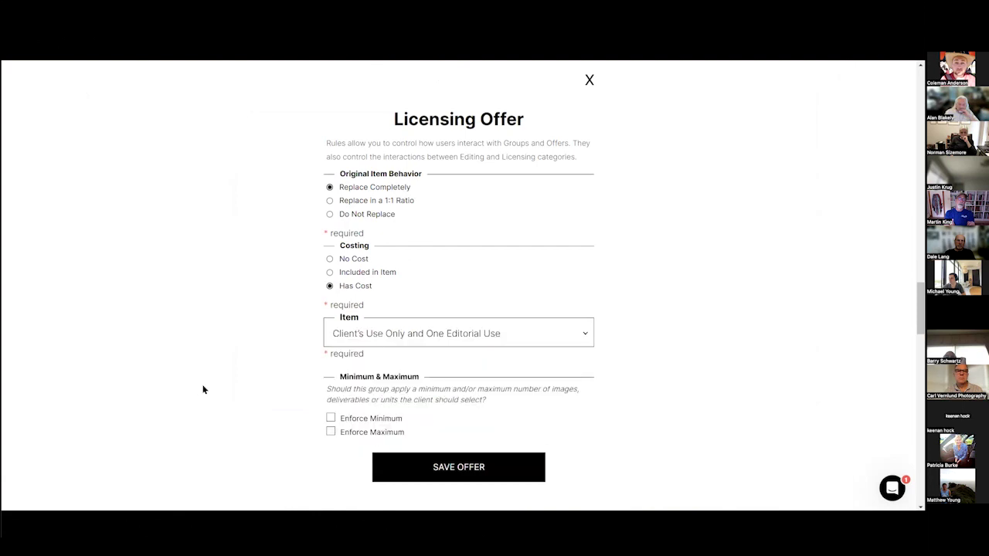
click(457, 468)
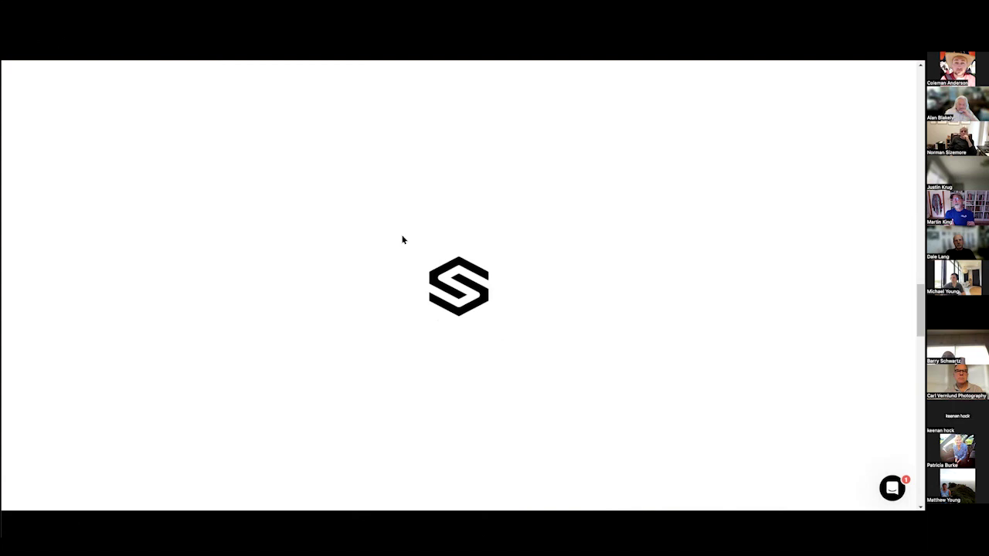
scroll(470, 236, up, 5)
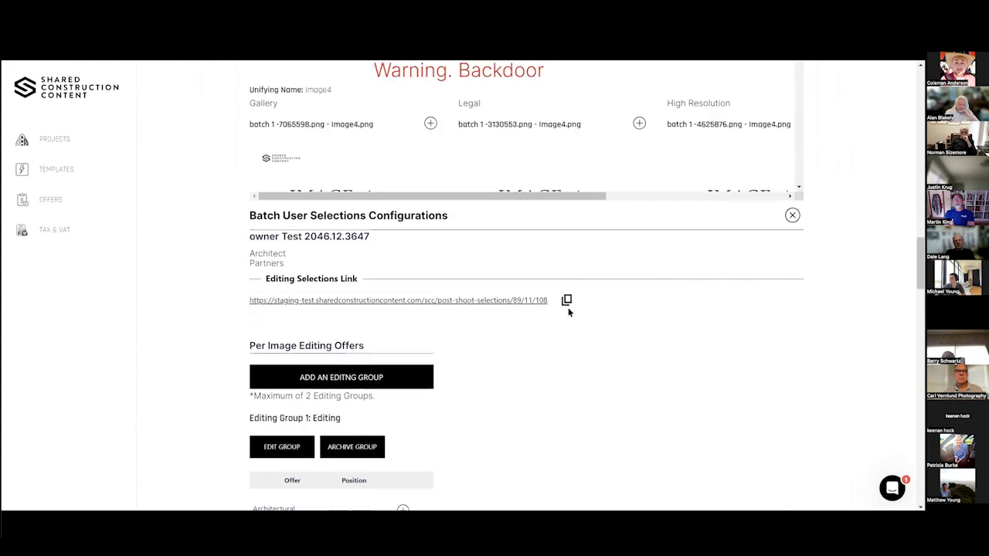
Copy the client's editing selections link and load it in a new Chrome tab.
click(566, 301)
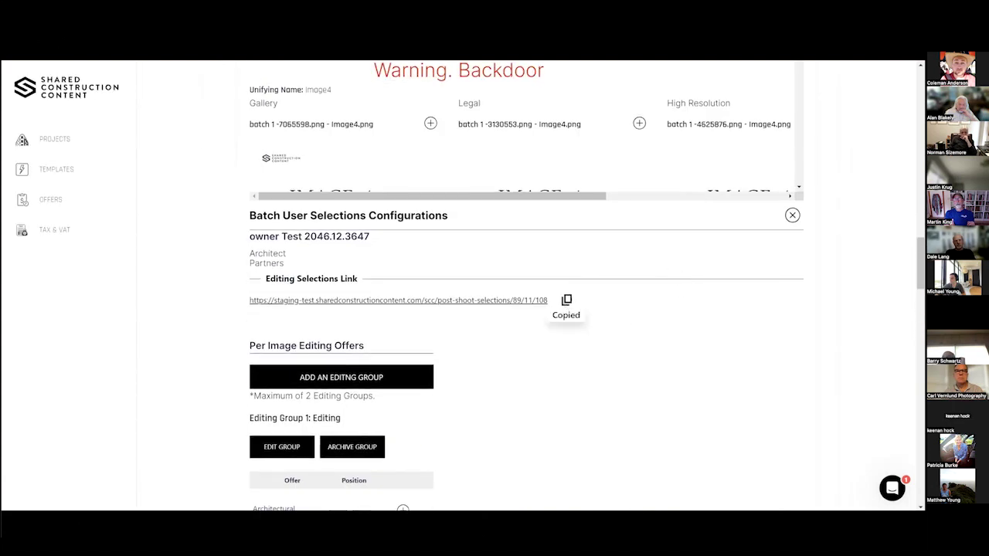
mouse_move(657, 506)
click(662, 476)
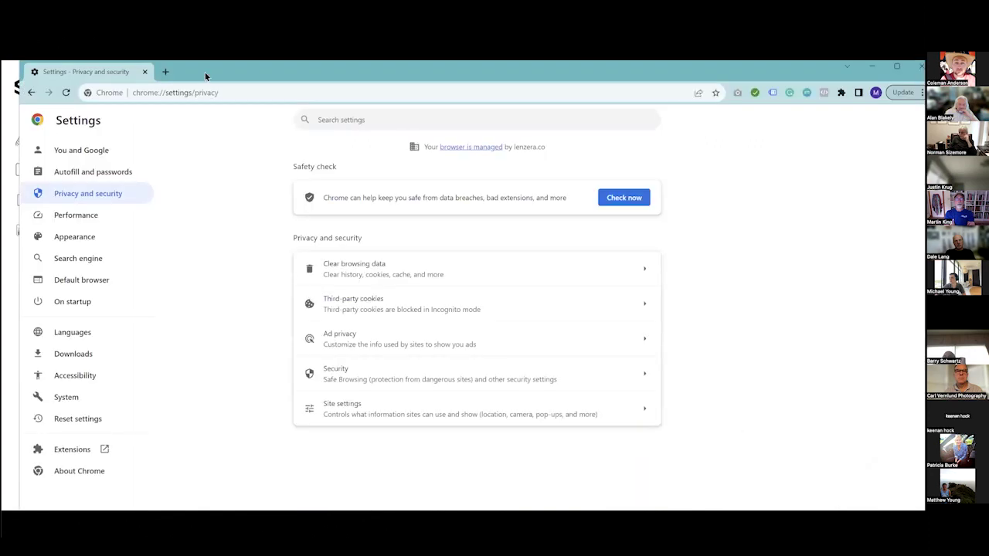
click(165, 71)
right_click(175, 94)
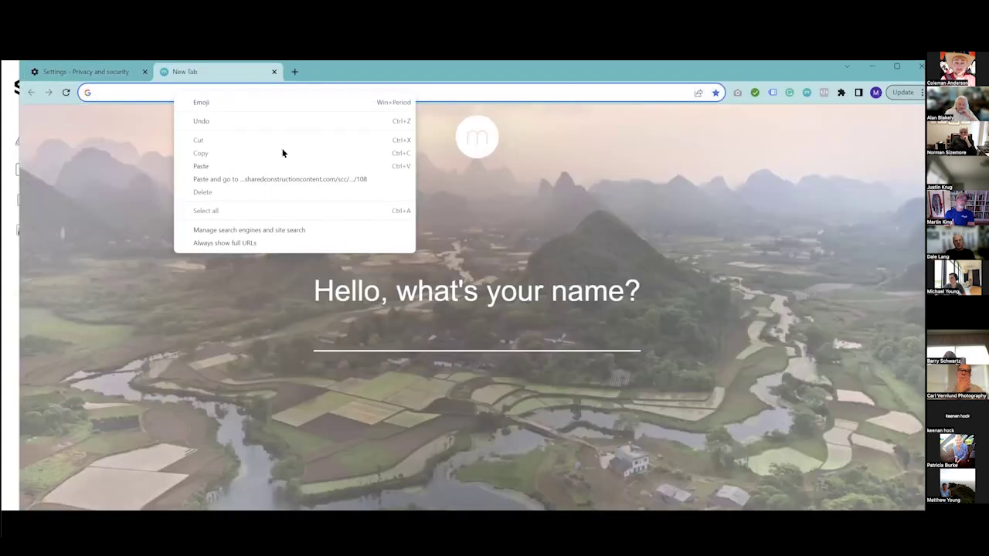
click(279, 178)
drag(340, 78, 328, 51)
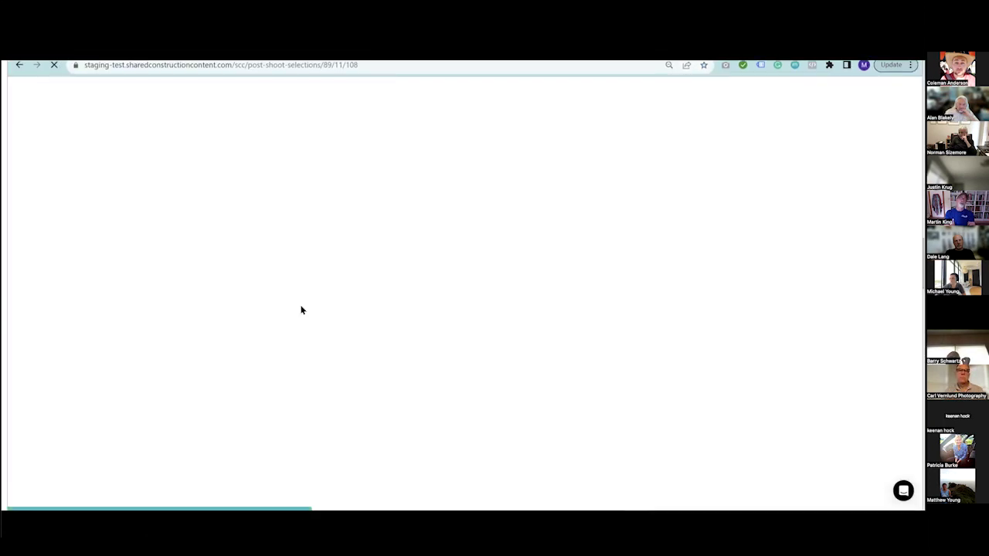
scroll(283, 287, down, 3)
Join editing for Image2 and add licensing for Image and Image4.
click(185, 185)
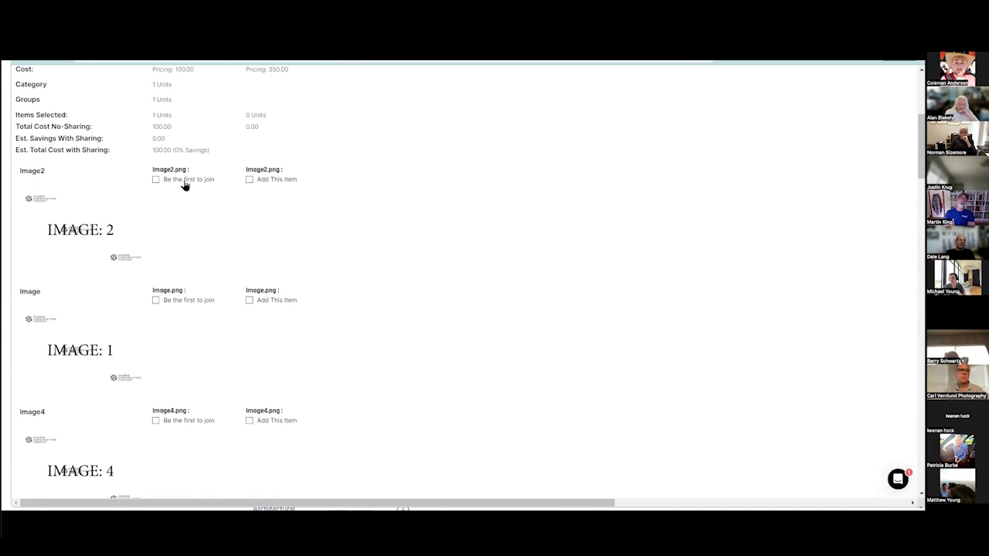
click(155, 301)
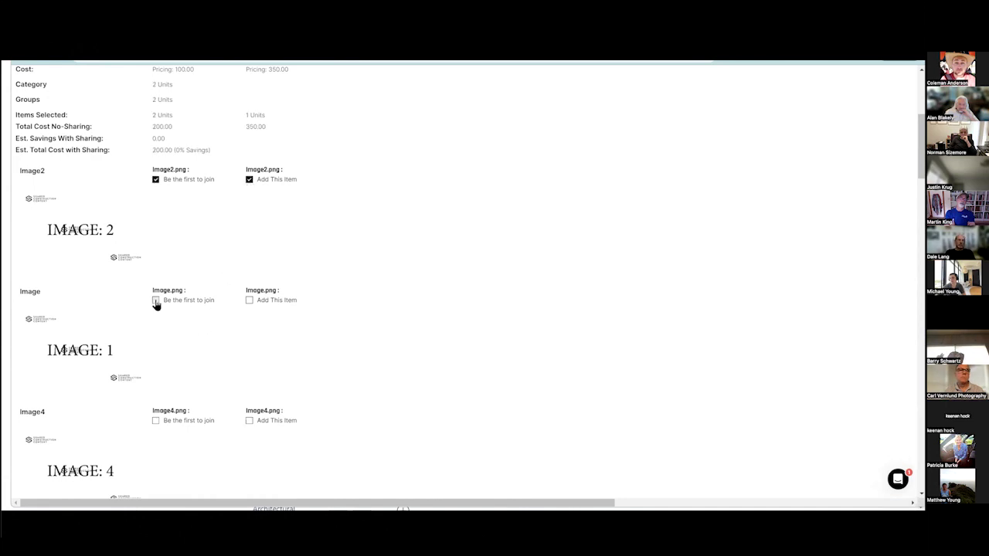
click(260, 302)
scroll(238, 316, down, 3)
click(250, 259)
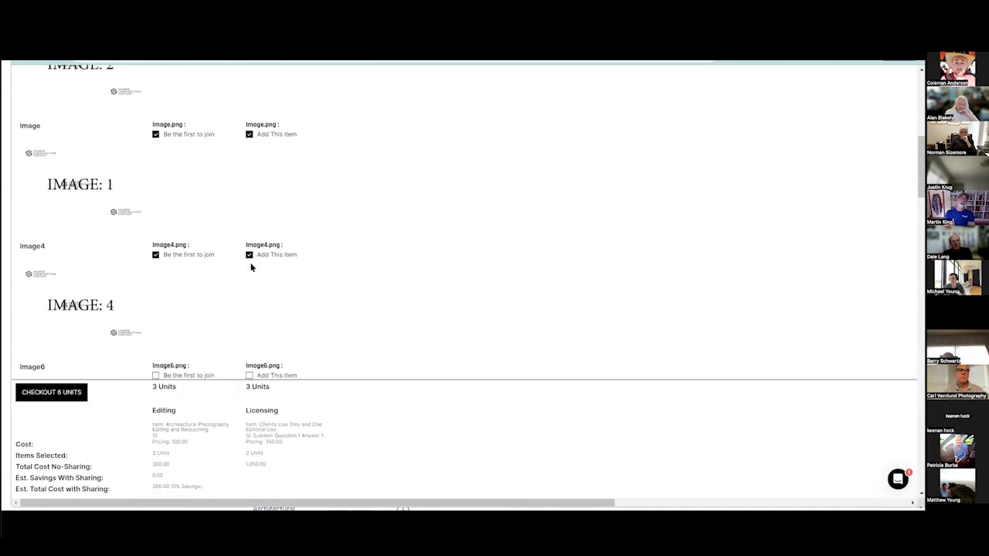
scroll(186, 221, down, 3)
scroll(224, 205, down, 3)
Add editing and licensing for Images 5, 7, 9 and 12, then check out 20 units.
click(248, 176)
scroll(218, 236, down, 1)
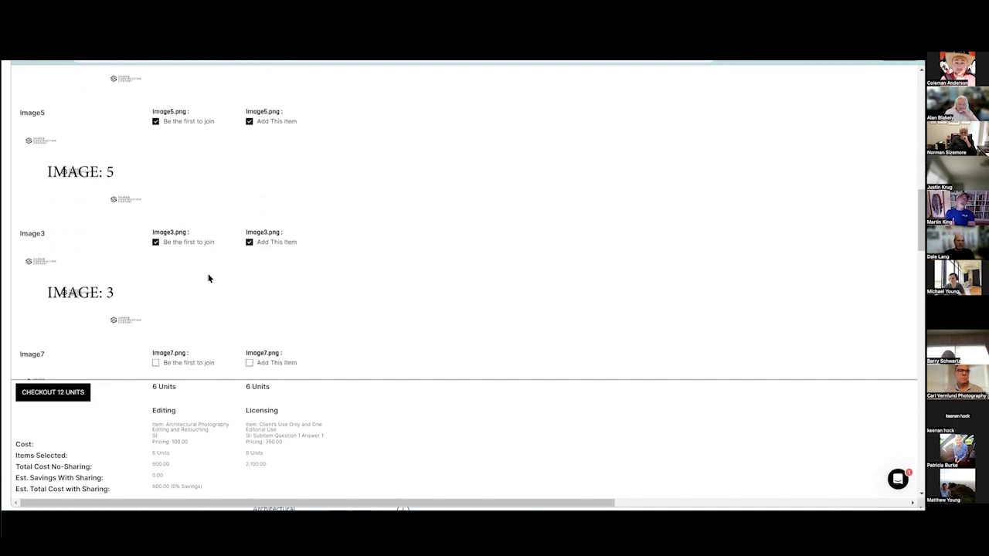
scroll(208, 278, down, 1)
click(173, 311)
click(280, 310)
scroll(263, 306, down, 2)
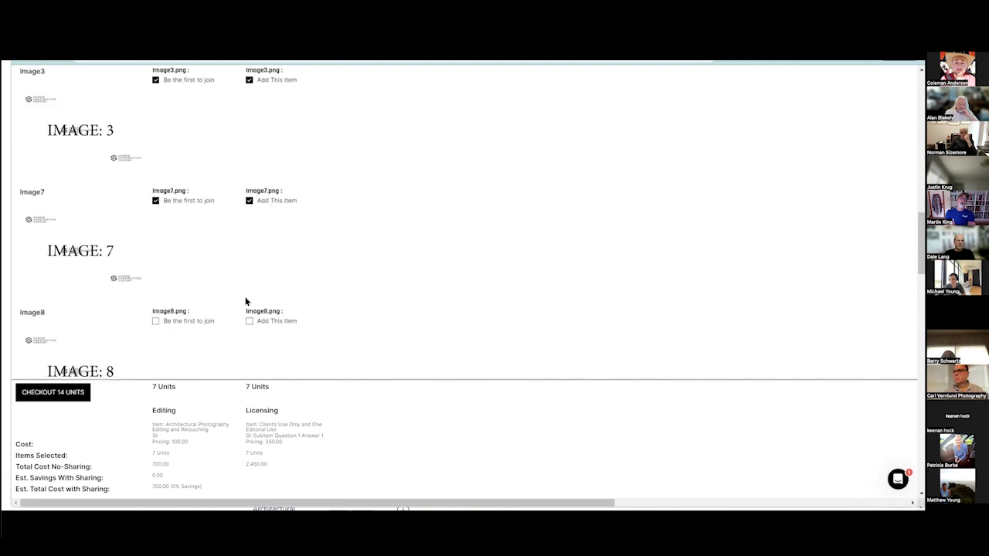
scroll(174, 269, down, 3)
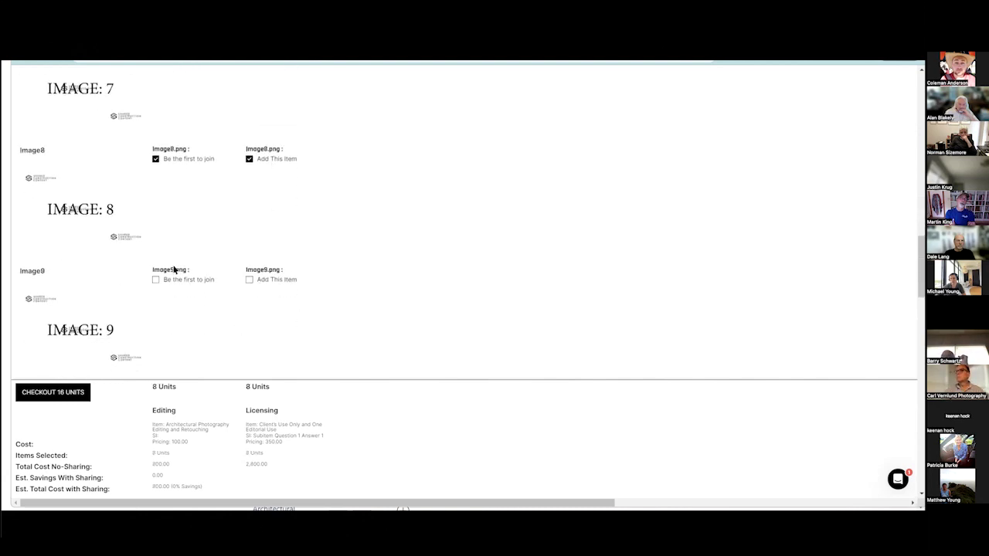
click(262, 284)
scroll(194, 243, down, 3)
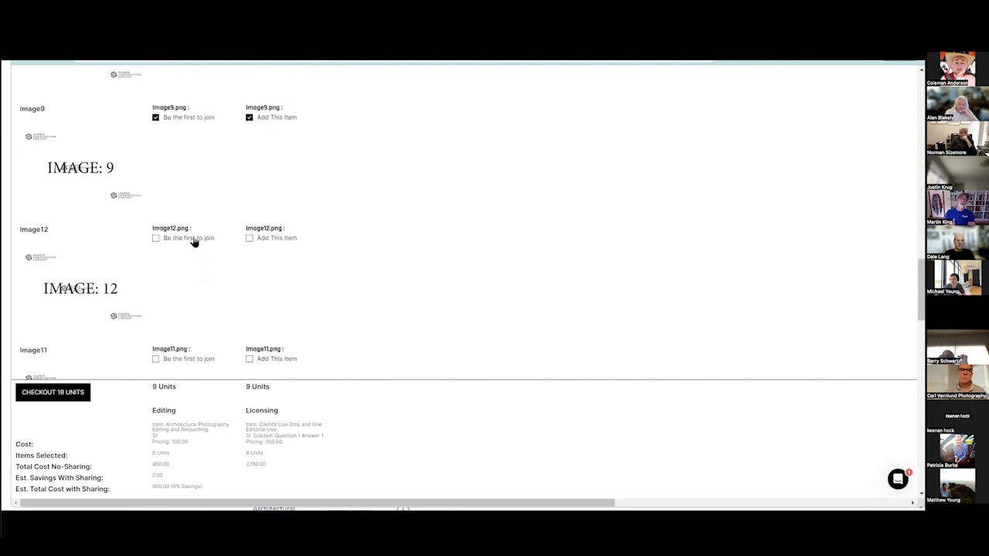
click(259, 241)
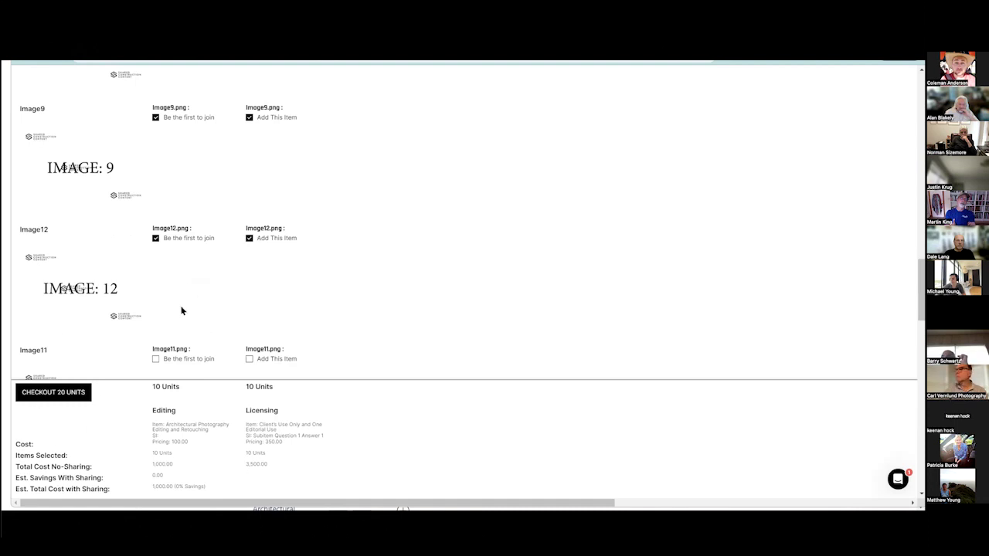
click(68, 394)
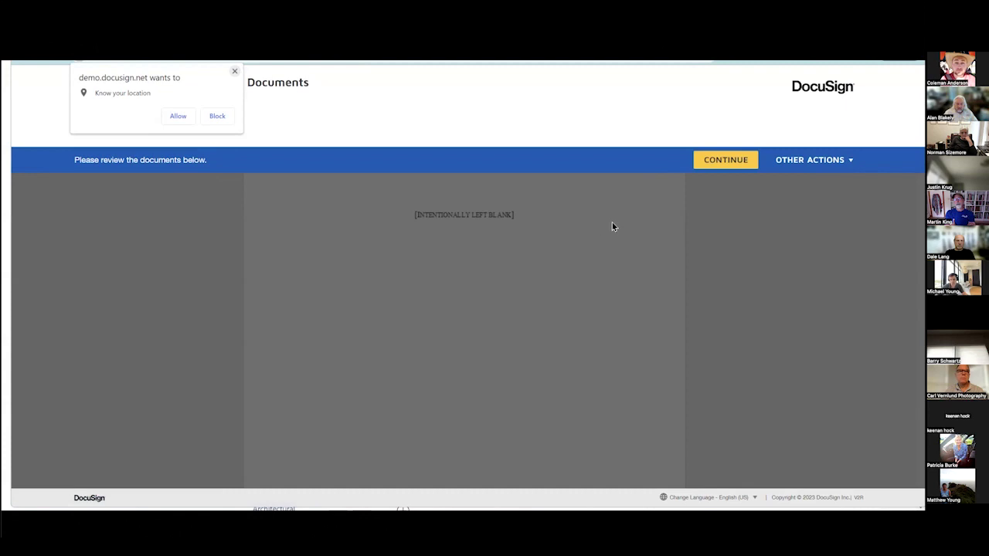
Dismiss the location prompt, continue into DocuSign and review the opening SOW pages.
click(234, 71)
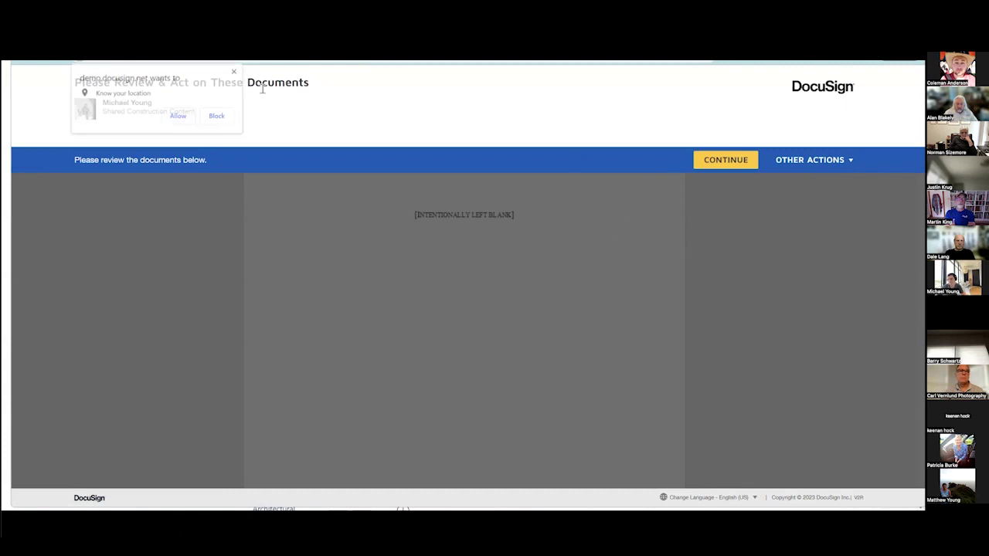
click(715, 169)
scroll(541, 289, down, 5)
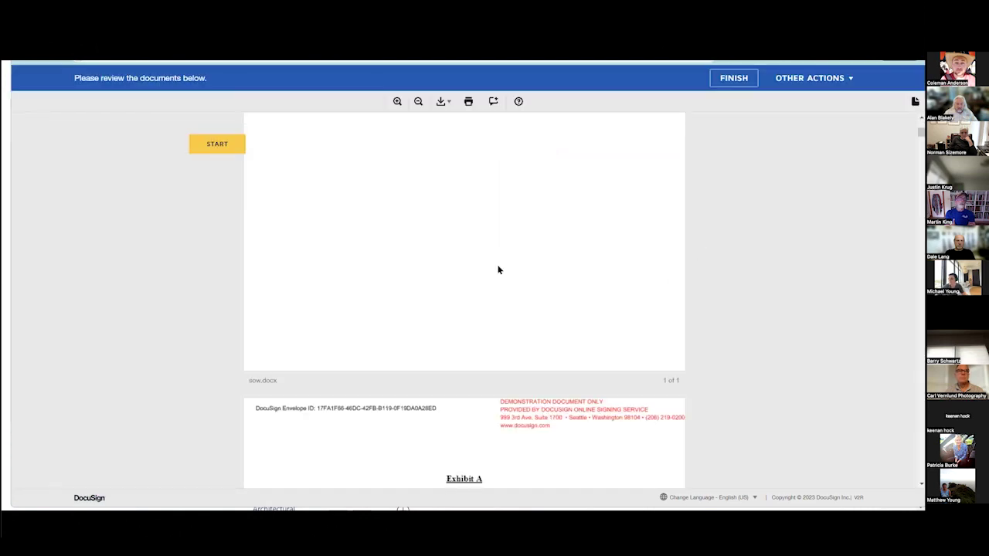
scroll(500, 288, down, 10)
scroll(500, 294, up, 10)
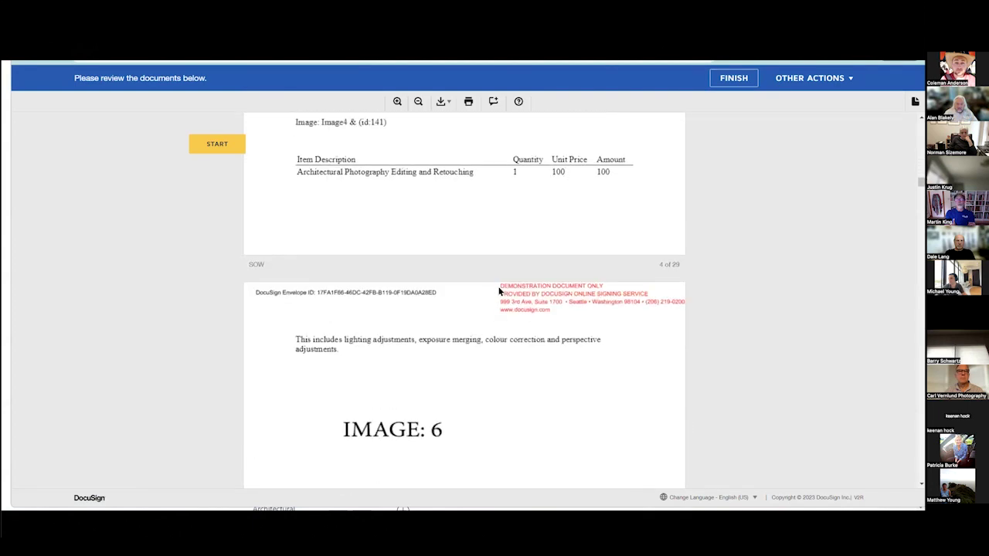
scroll(460, 201, down, 10)
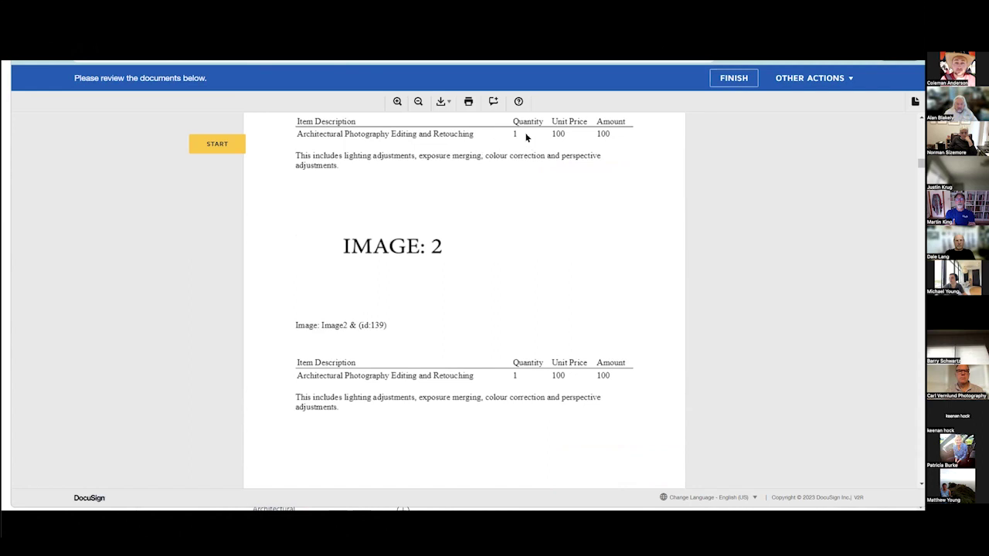
scroll(408, 220, down, 15)
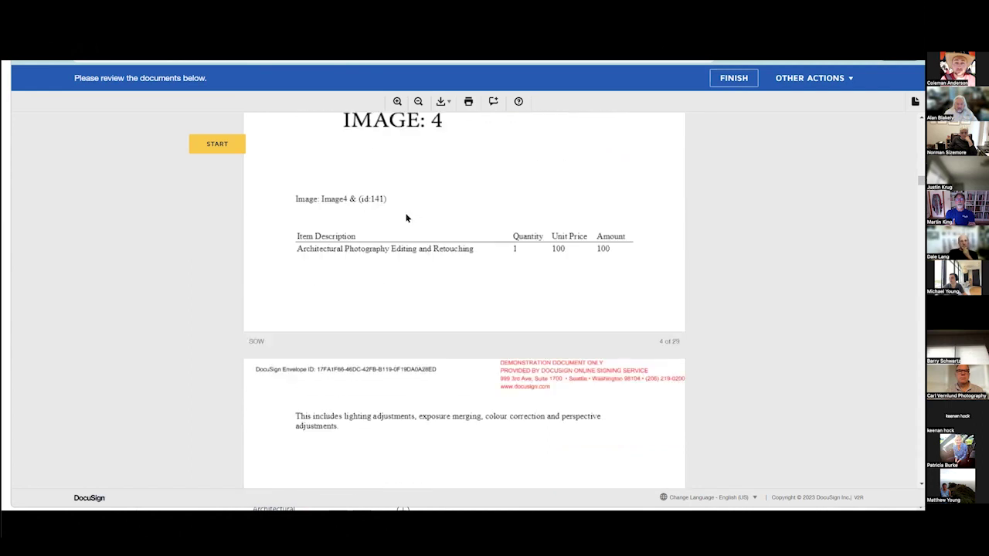
scroll(402, 218, down, 15)
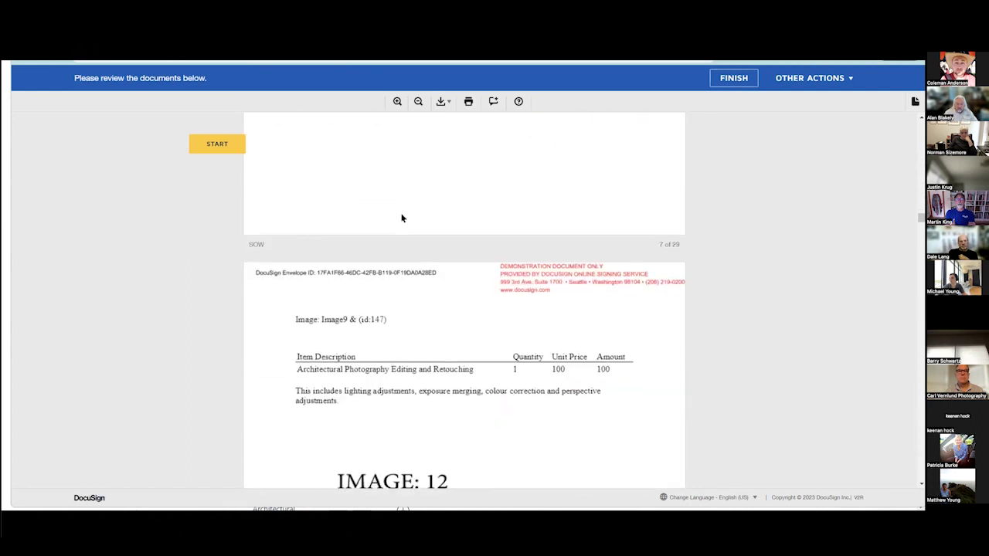
scroll(403, 232, up, 3)
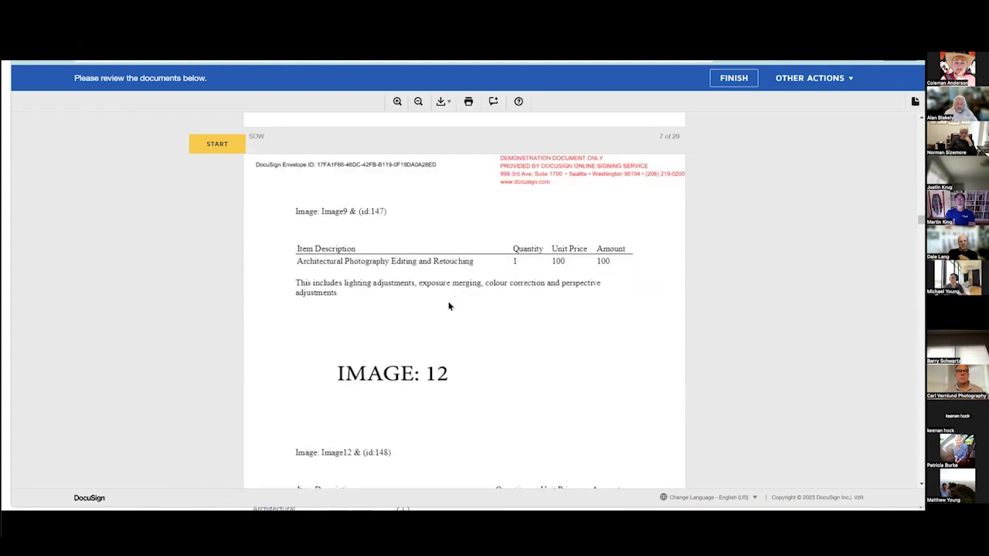
scroll(449, 306, down, 5)
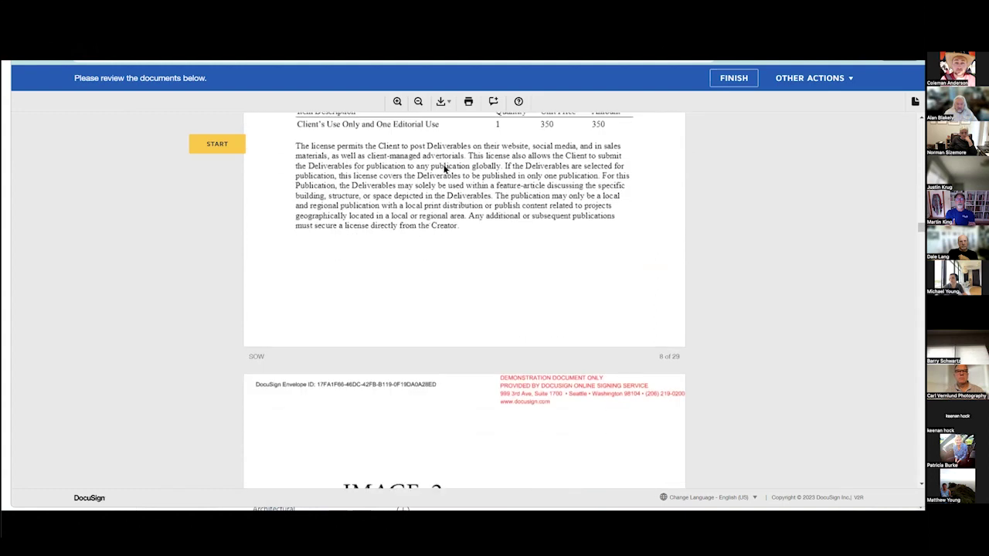
scroll(445, 169, up, 1)
scroll(424, 268, down, 4)
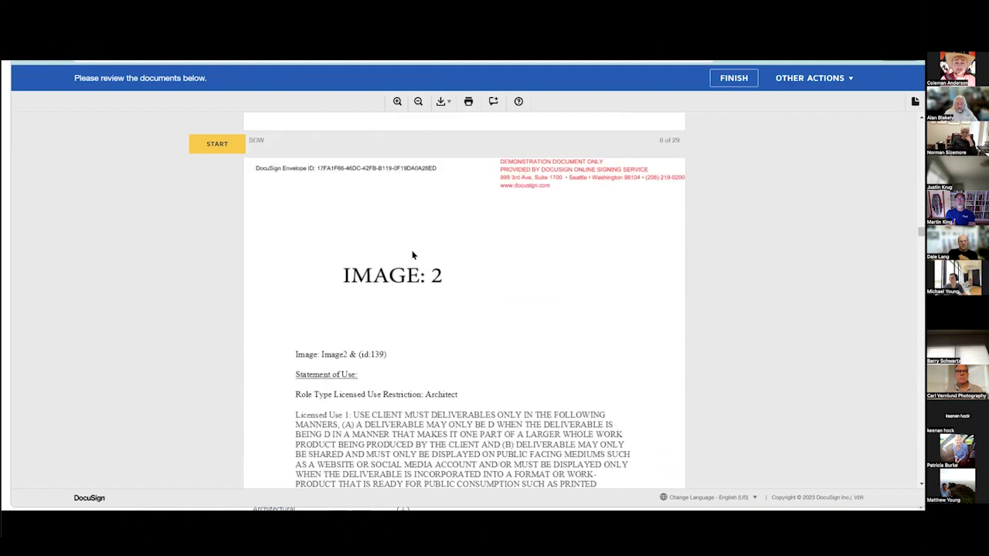
Scroll to the Sign Here tag, apply the client's signature and finish signing.
scroll(401, 253, down, 1)
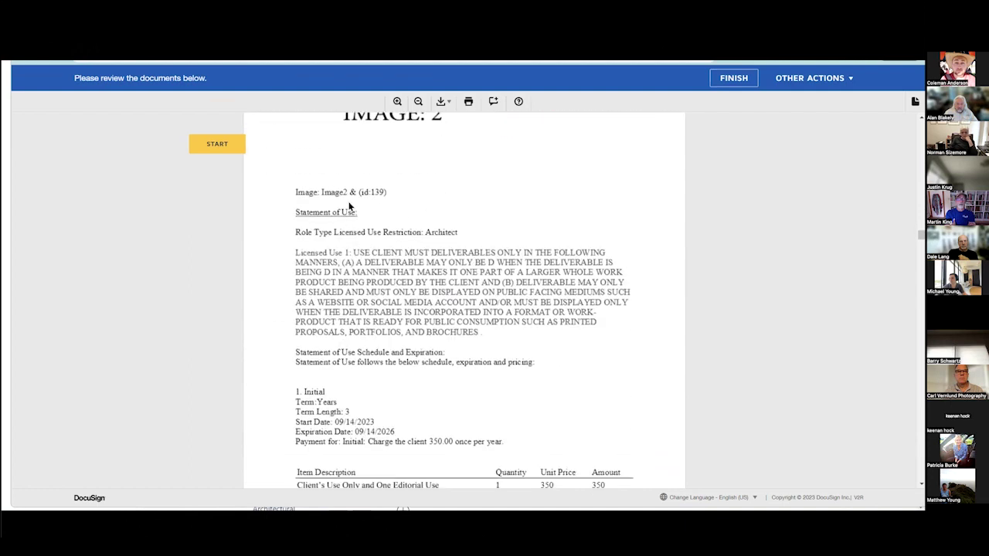
scroll(332, 224, down, 2)
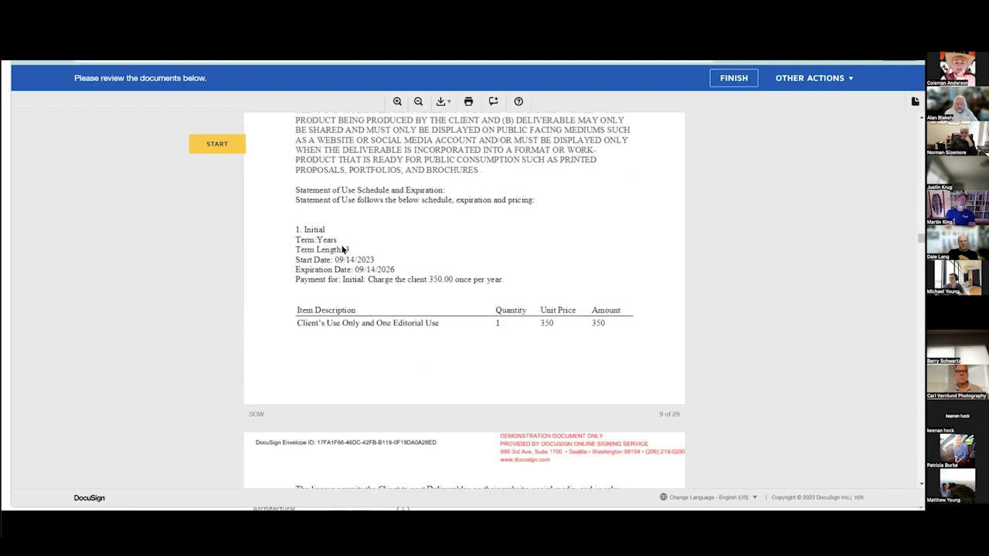
scroll(334, 229, down, 3)
scroll(342, 234, up, 1)
scroll(359, 244, down, 2)
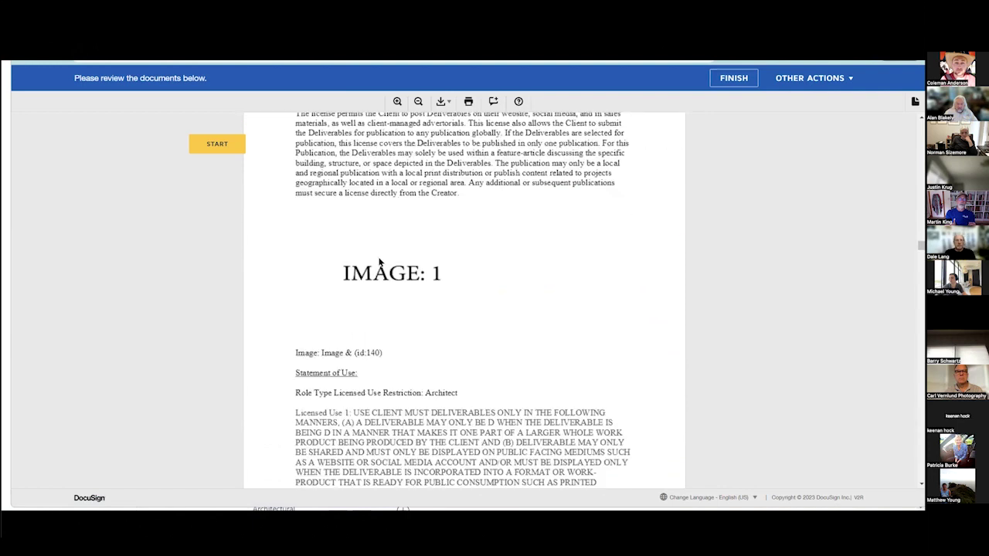
scroll(375, 255, down, 15)
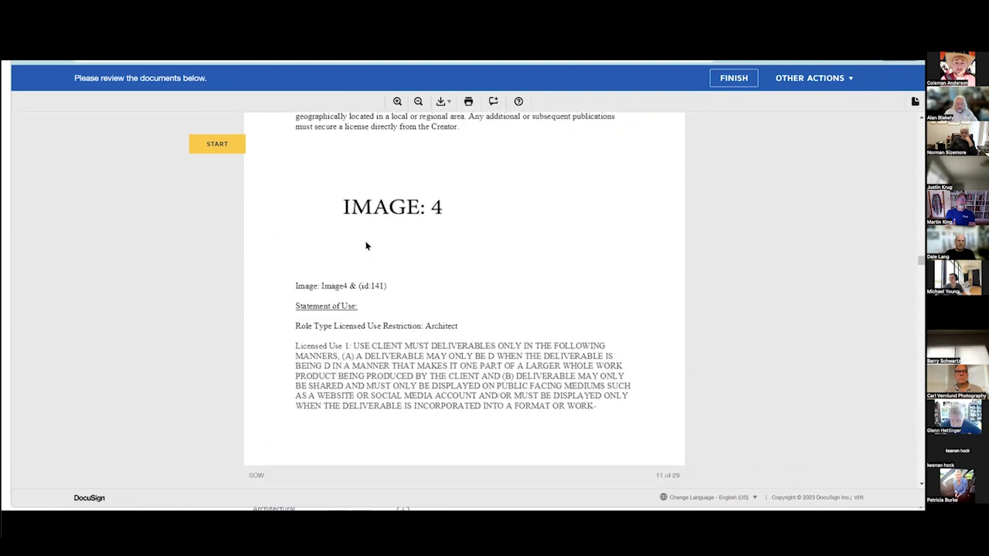
scroll(367, 244, down, 20)
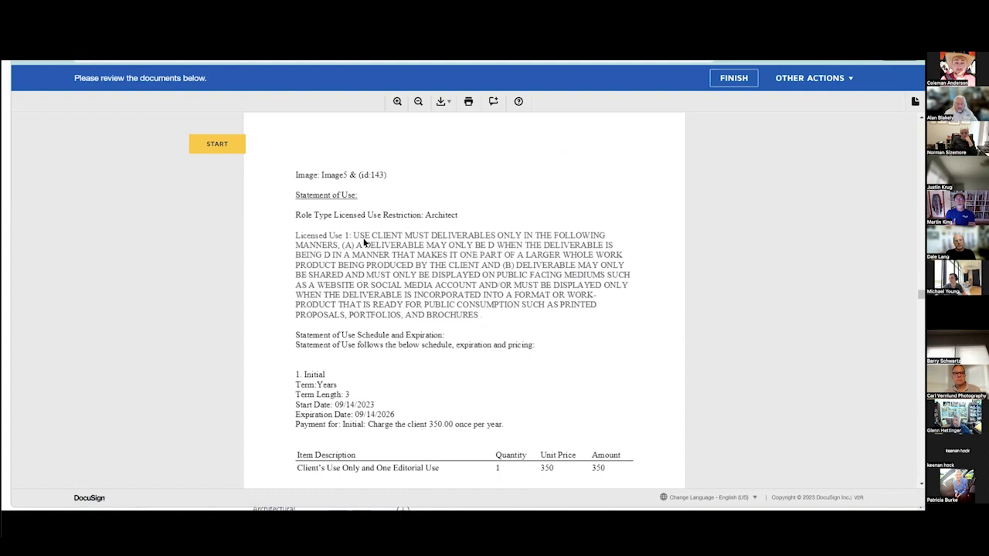
scroll(363, 242, down, 20)
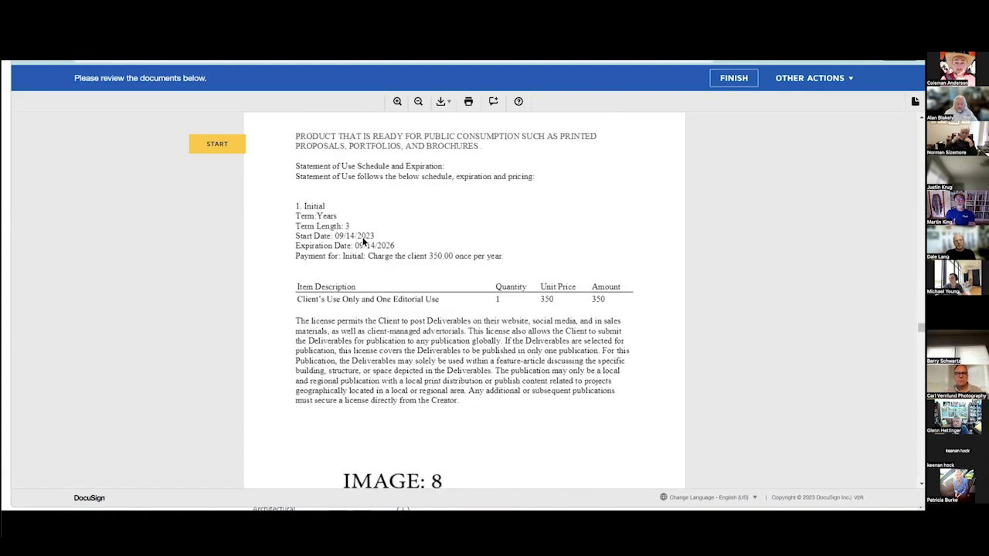
scroll(363, 242, down, 20)
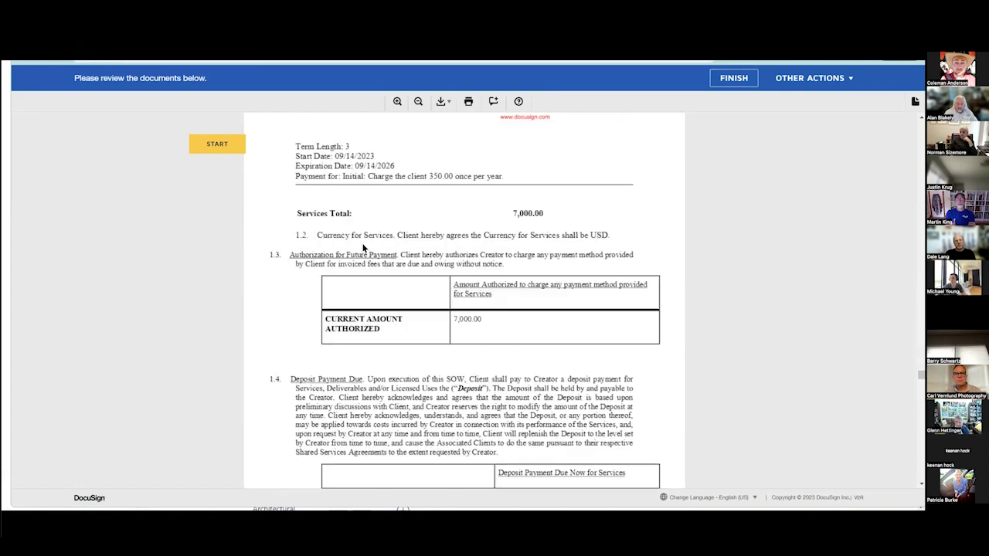
scroll(361, 260, down, 5)
click(509, 199)
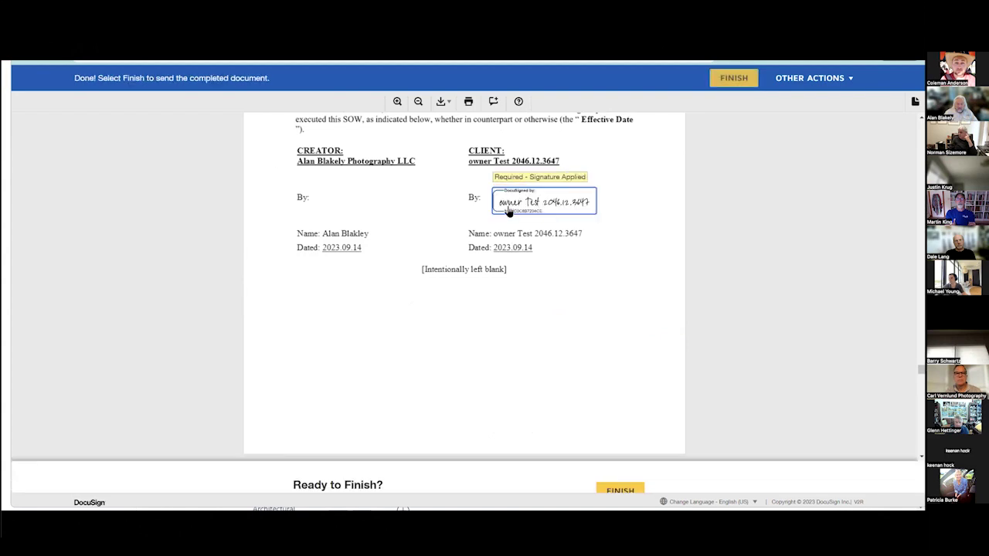
click(609, 472)
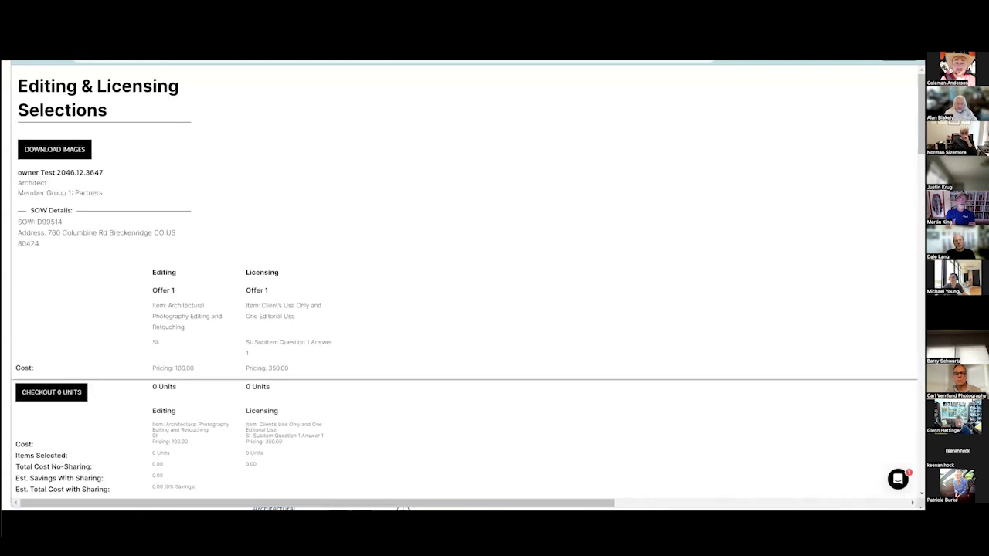
Scroll through the client's already-subscribed selections page.
scroll(304, 245, down, 10)
scroll(198, 139, up, 3)
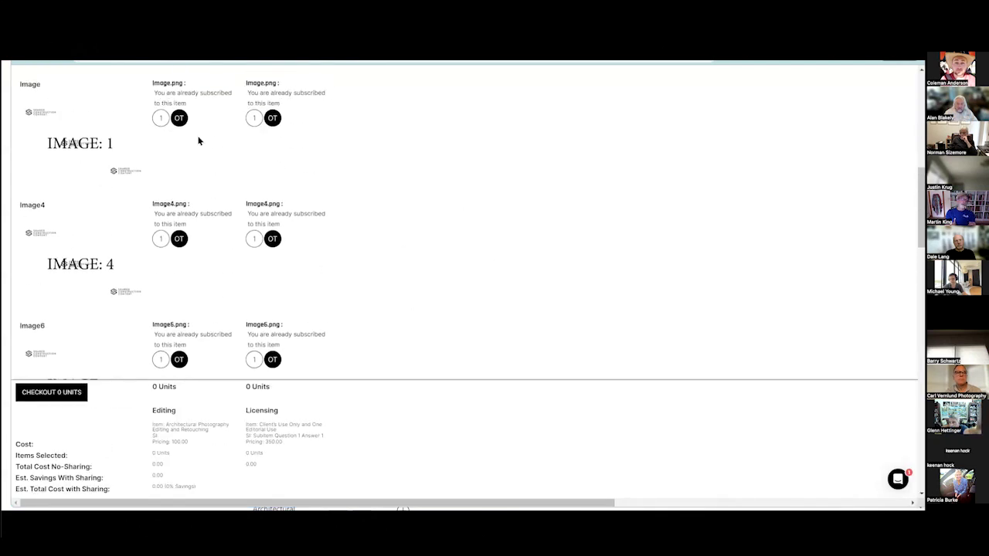
scroll(180, 116, up, 3)
scroll(177, 129, down, 2)
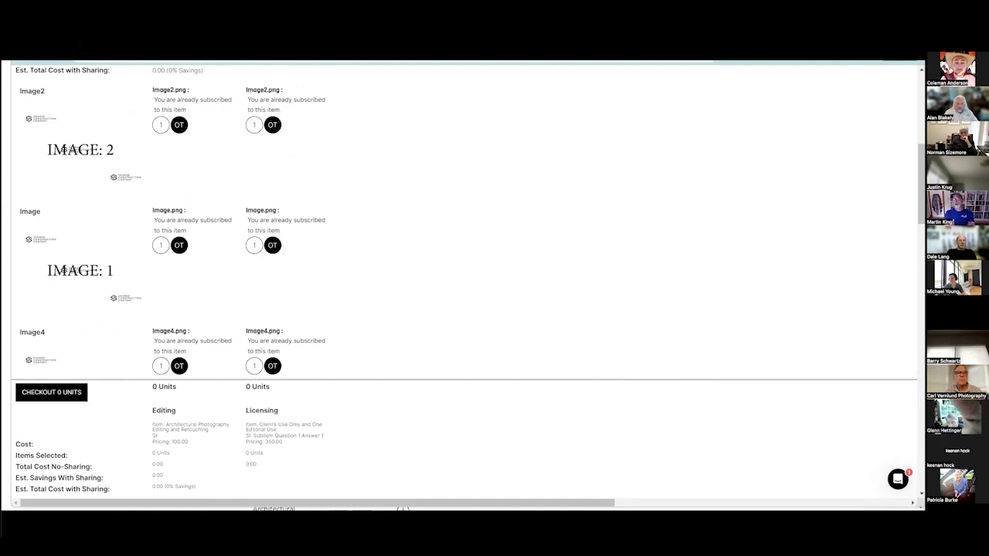
Back on the batch configuration, start an editing group for the Marble, Granite & Stone Fabricator partner.
key(ctrl+Tab)
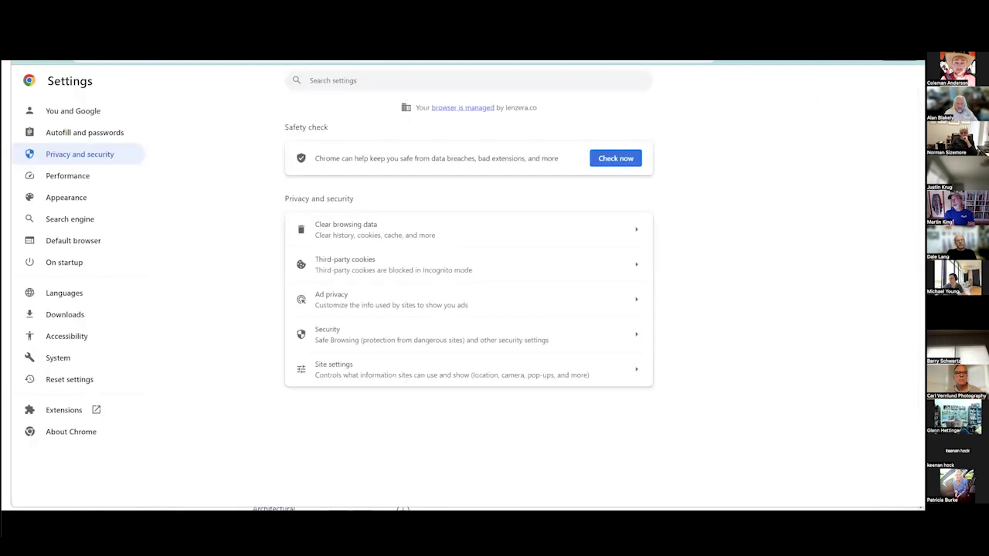
key(ctrl+shift+Tab)
scroll(191, 329, down, 7)
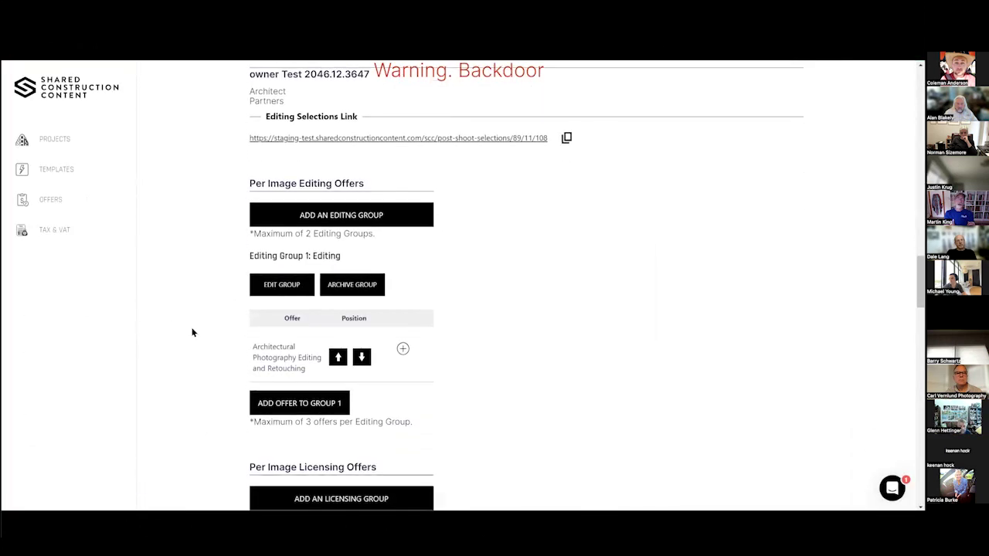
scroll(190, 330, down, 3)
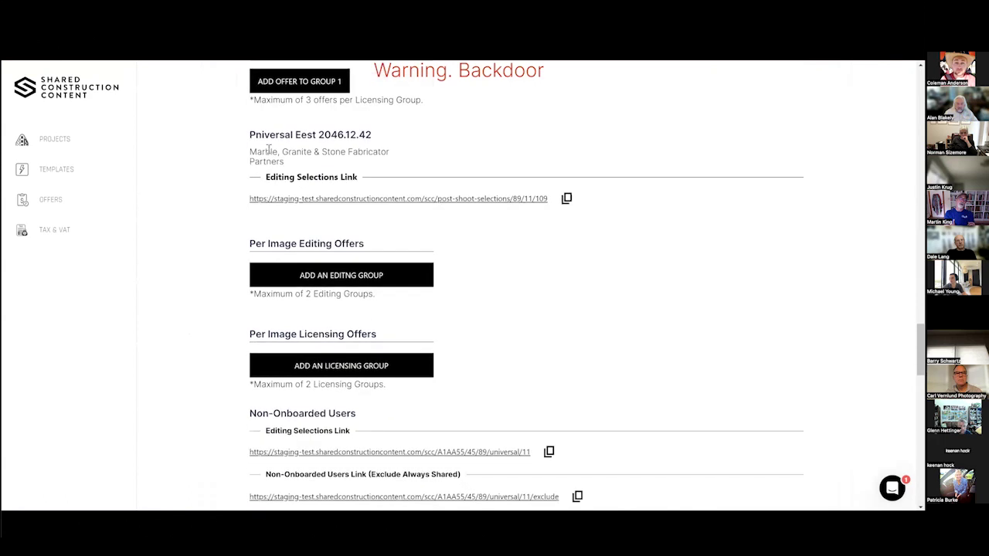
click(494, 199)
click(368, 283)
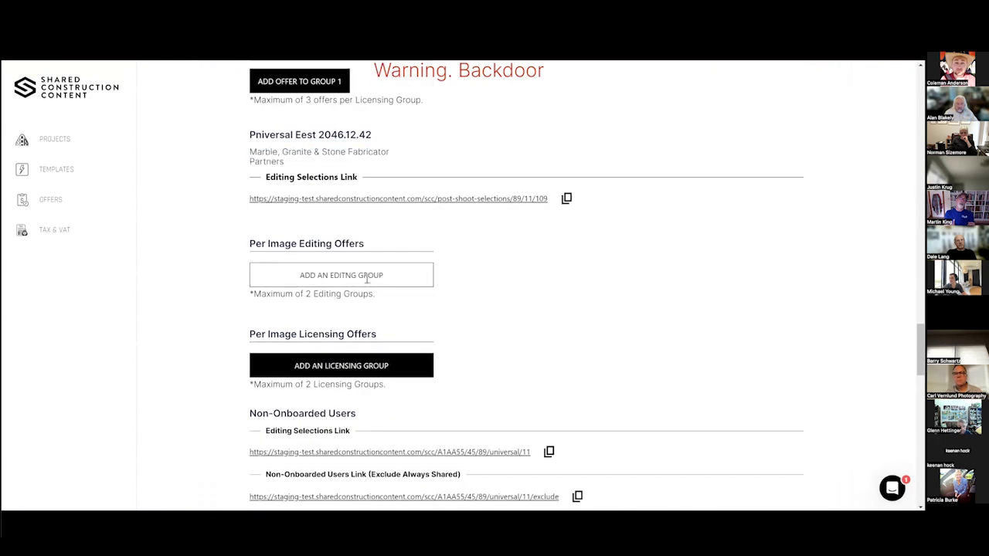
click(353, 270)
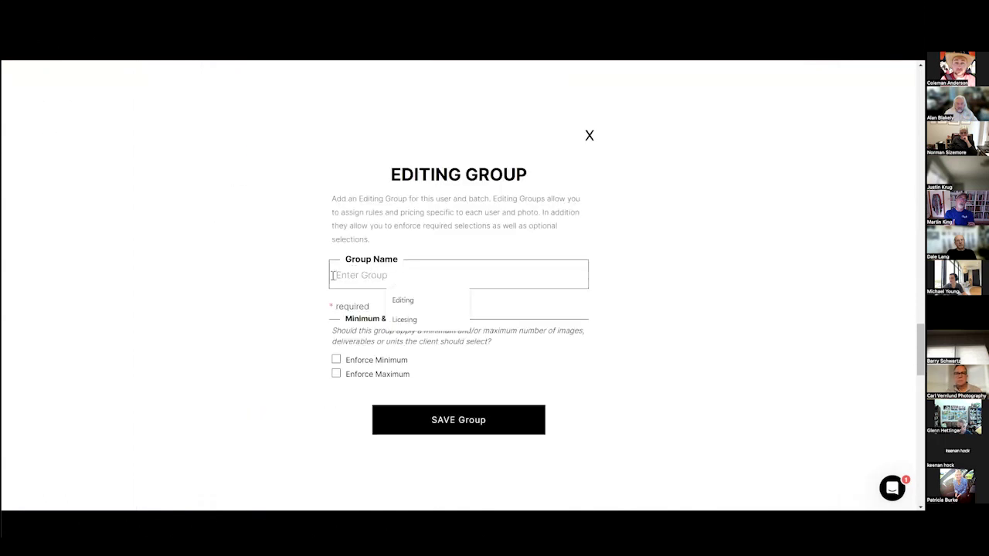
Create and save an Editing group and a Licensing group for the batch.
click(430, 296)
click(470, 420)
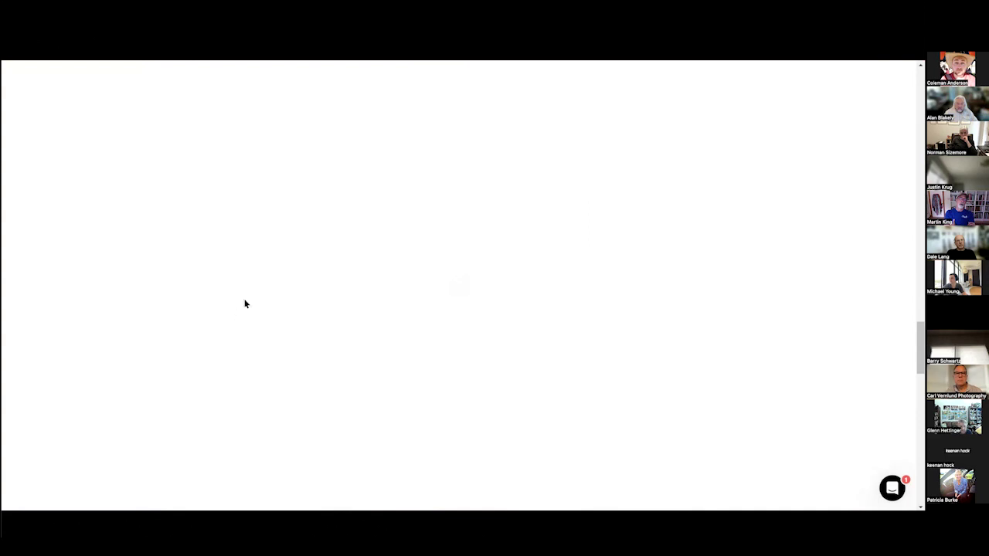
scroll(244, 304, down, 3)
click(363, 250)
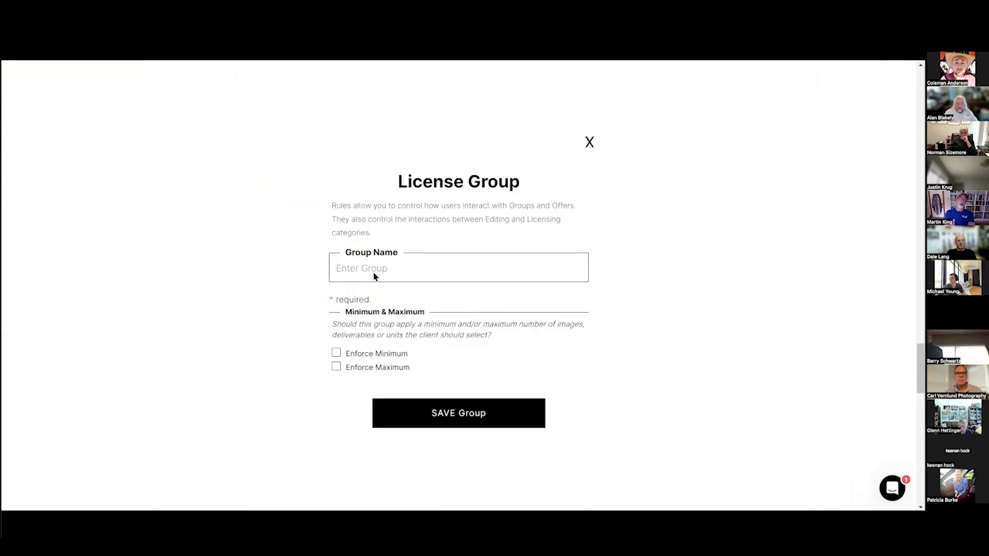
click(375, 272)
click(405, 315)
click(453, 412)
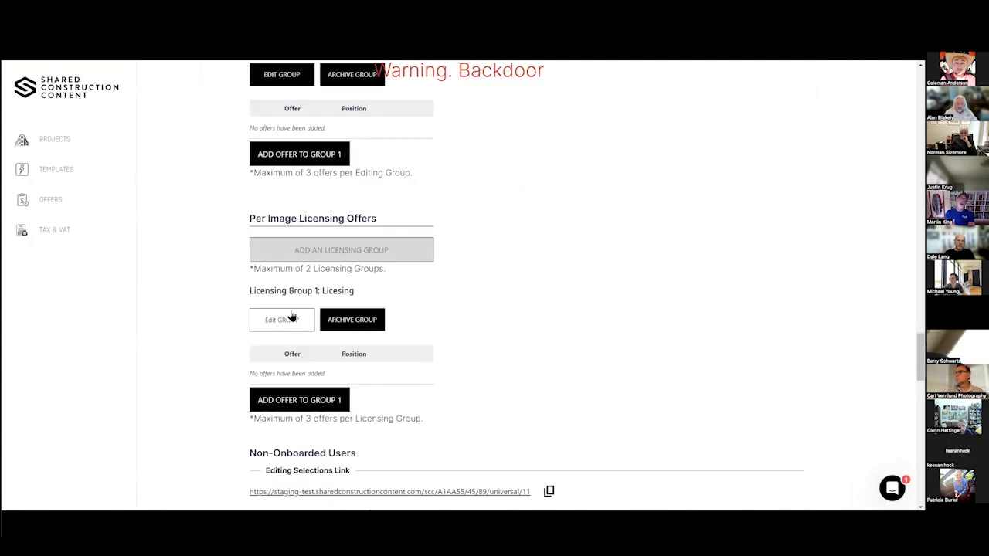
Add Architectural Photography Editing and Retouching as the offer in Editing Group 1.
scroll(290, 313, up, 4)
scroll(291, 309, down, 2)
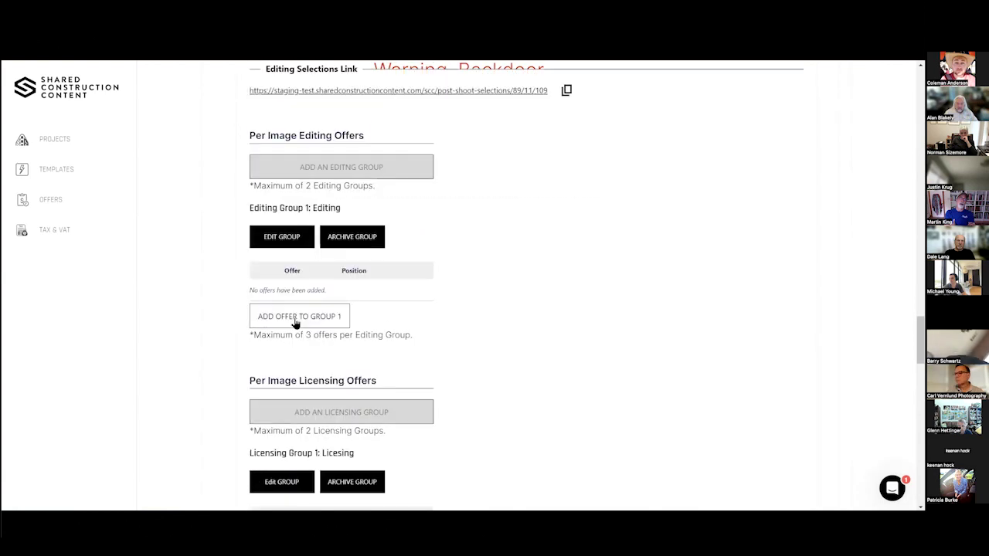
click(295, 322)
click(396, 333)
click(459, 357)
click(459, 468)
Offer Client's Use and Award Submission in the licensing group and copy the editing selections link.
scroll(286, 345, down, 2)
click(301, 333)
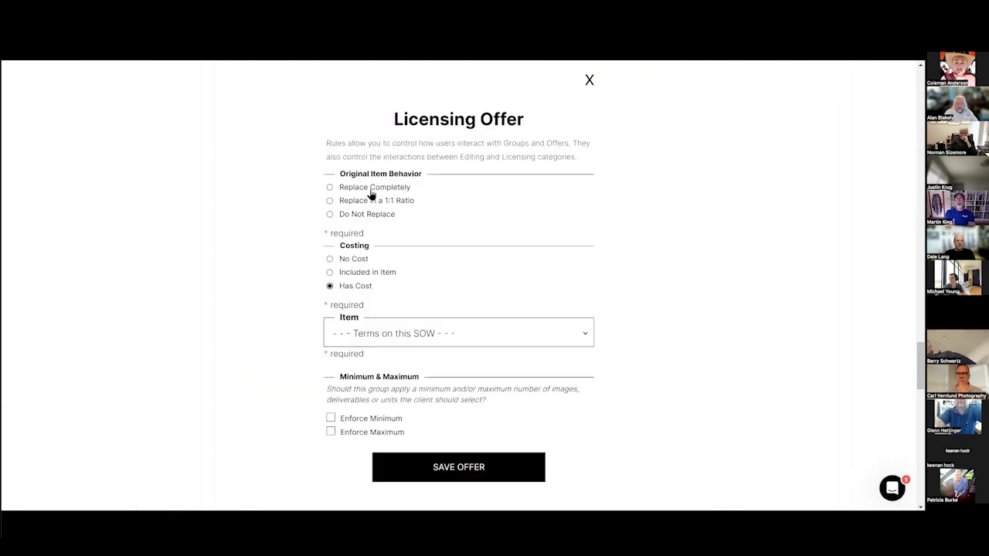
click(392, 336)
key(Down)
key(Return)
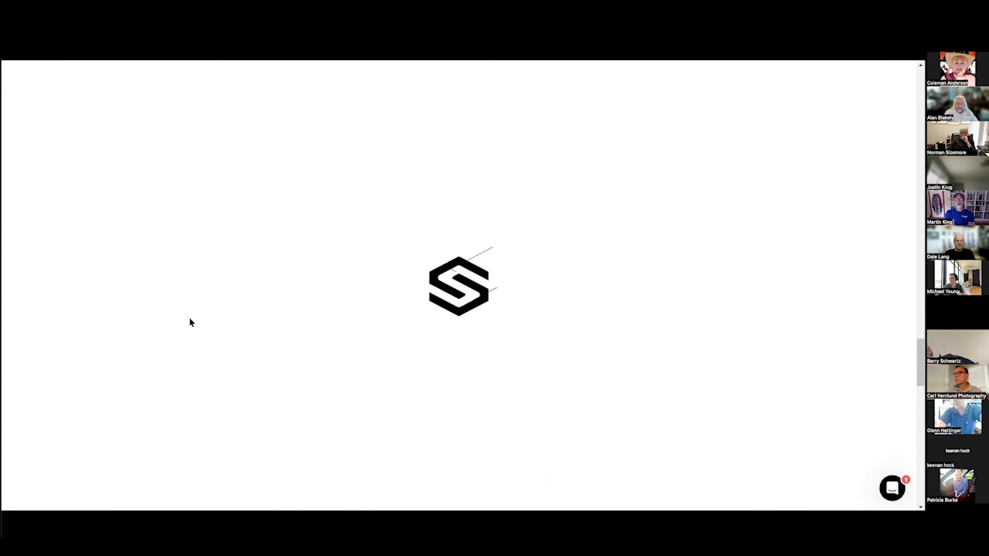
scroll(191, 323, up, 5)
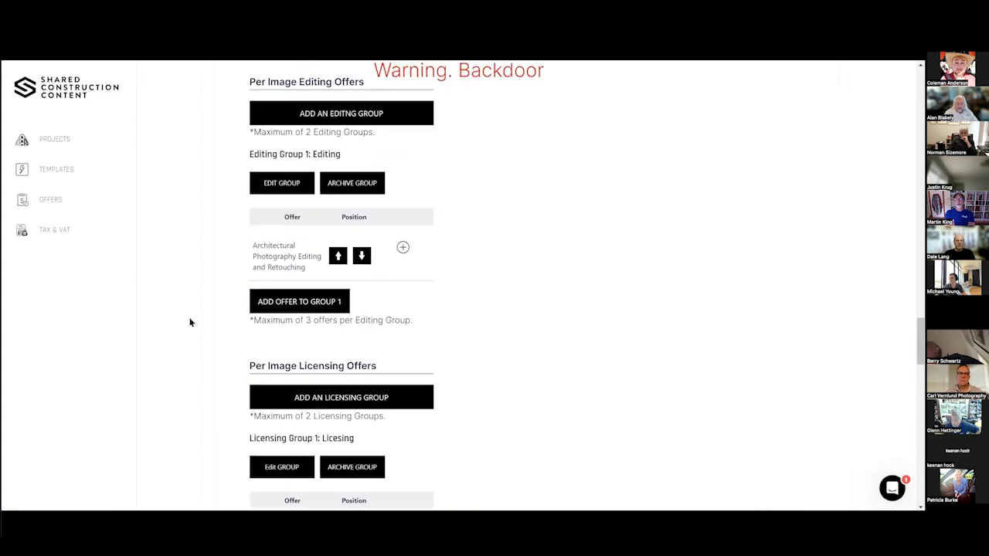
click(567, 199)
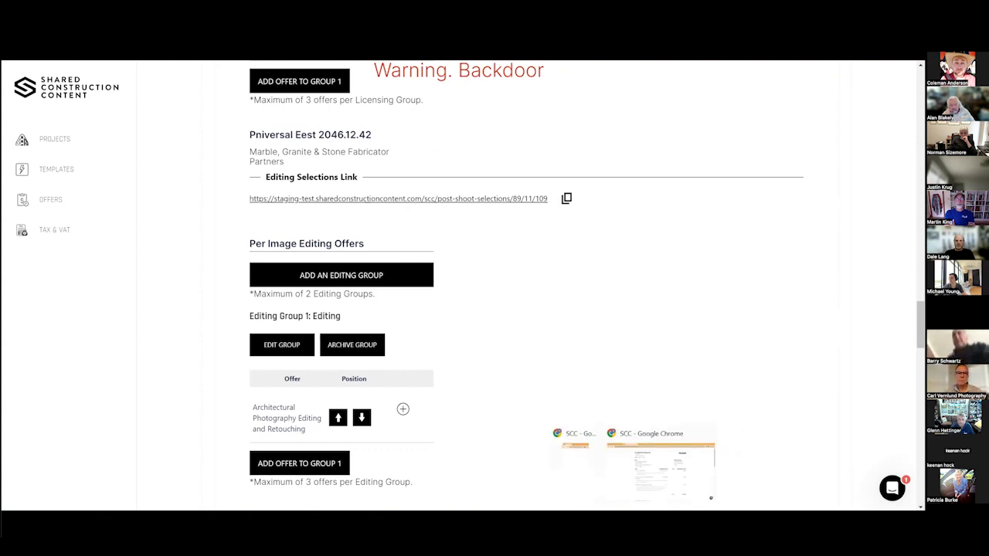
Switch to the client's Chrome window and bring up Clear browsing data.
click(660, 471)
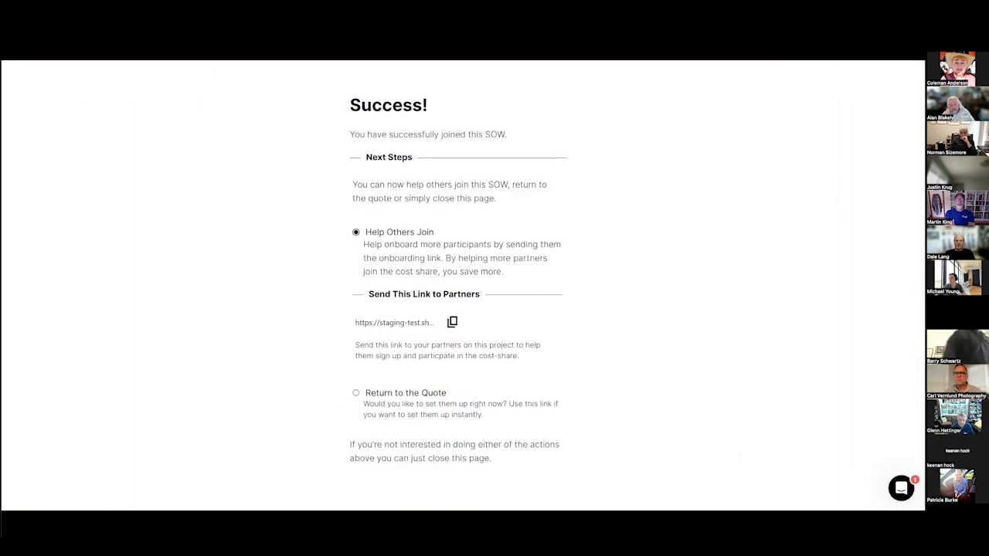
key(alt+Tab)
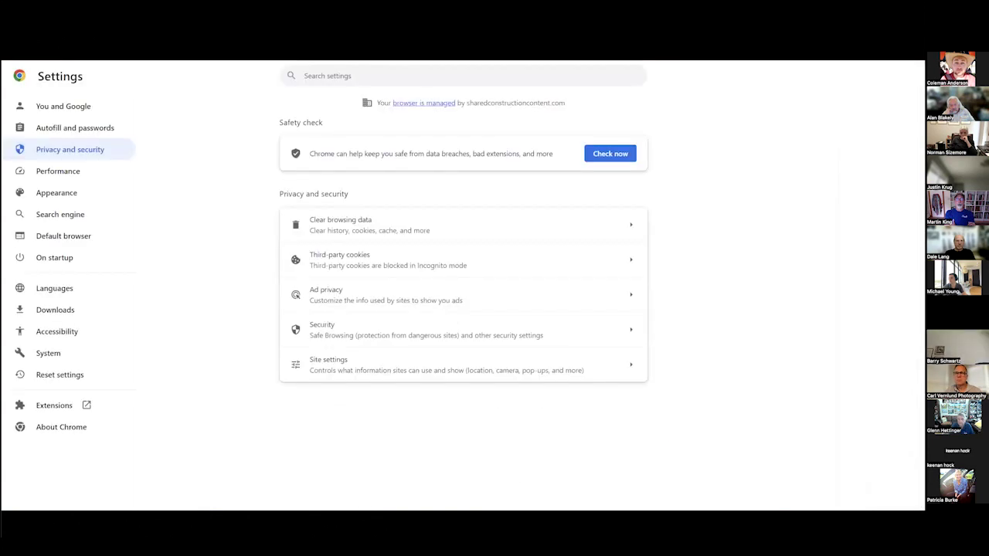
key(alt+f)
mouse_move(801, 251)
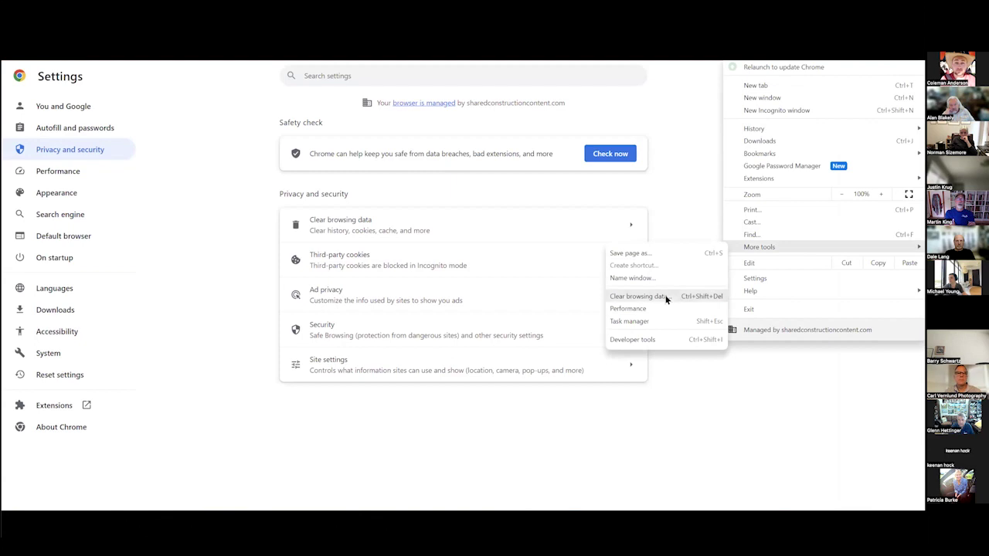
click(666, 297)
Paste and load the copied editing selections link in a new tab.
key(ctrl+t)
right_click(160, 61)
click(759, 237)
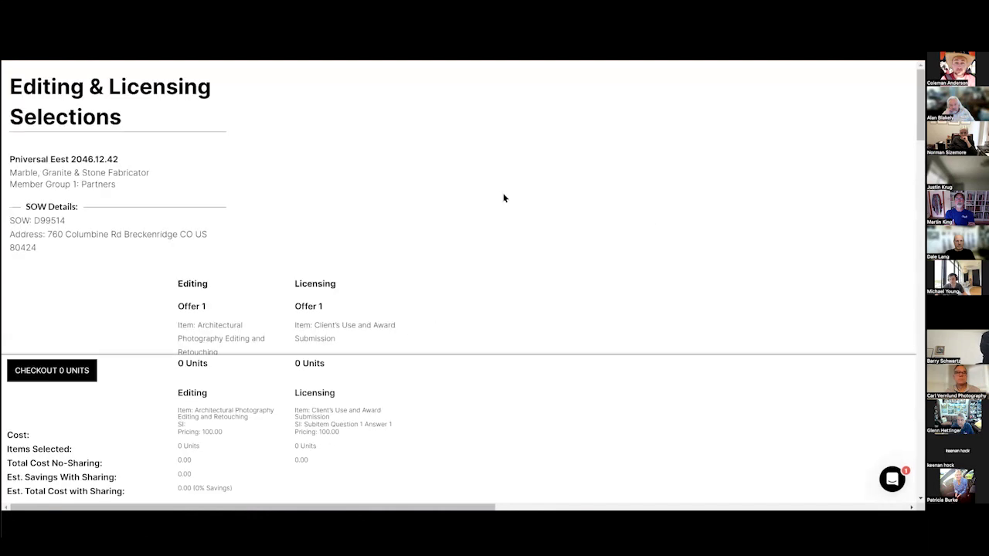
Split the cost of Image2 and Image, and add licensing for Image.
scroll(480, 272, down, 10)
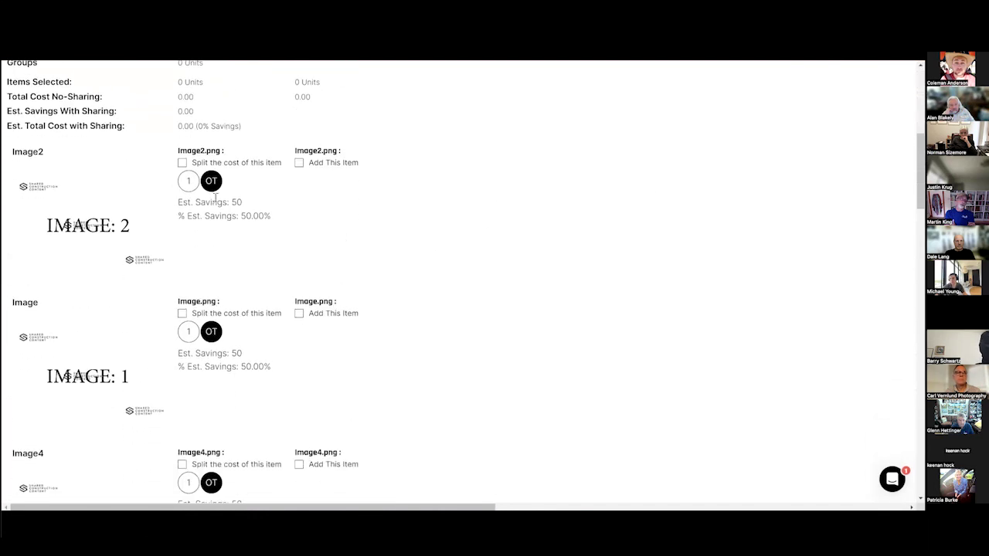
click(183, 164)
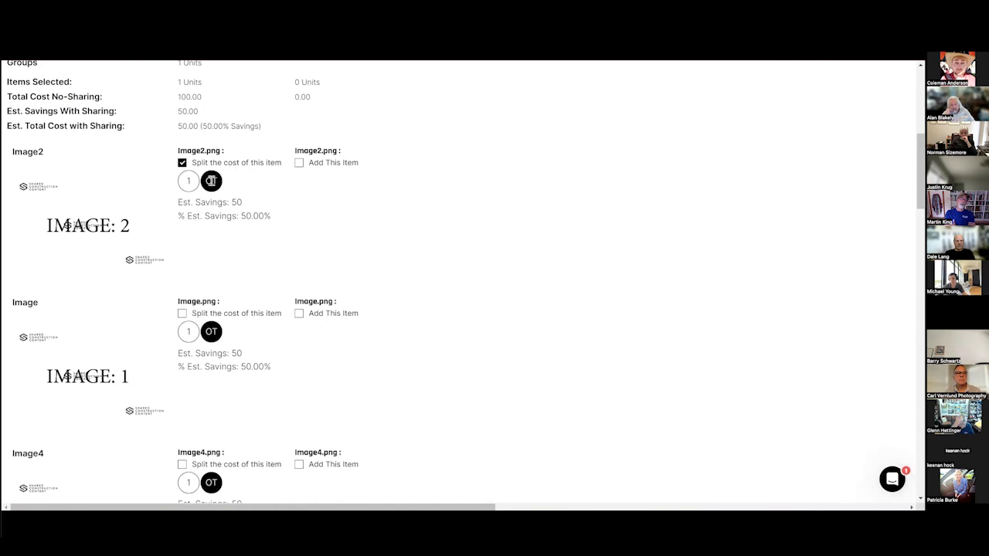
click(182, 314)
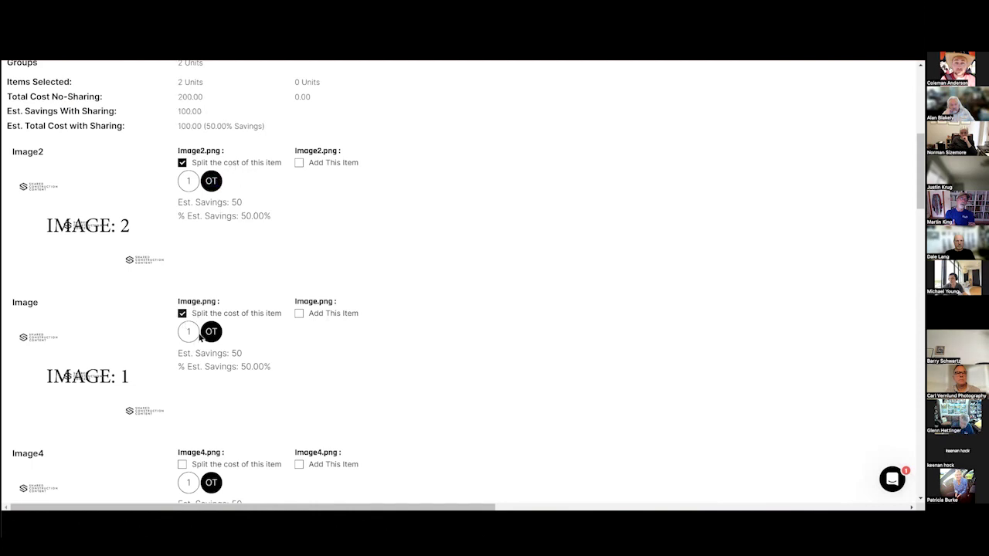
click(298, 313)
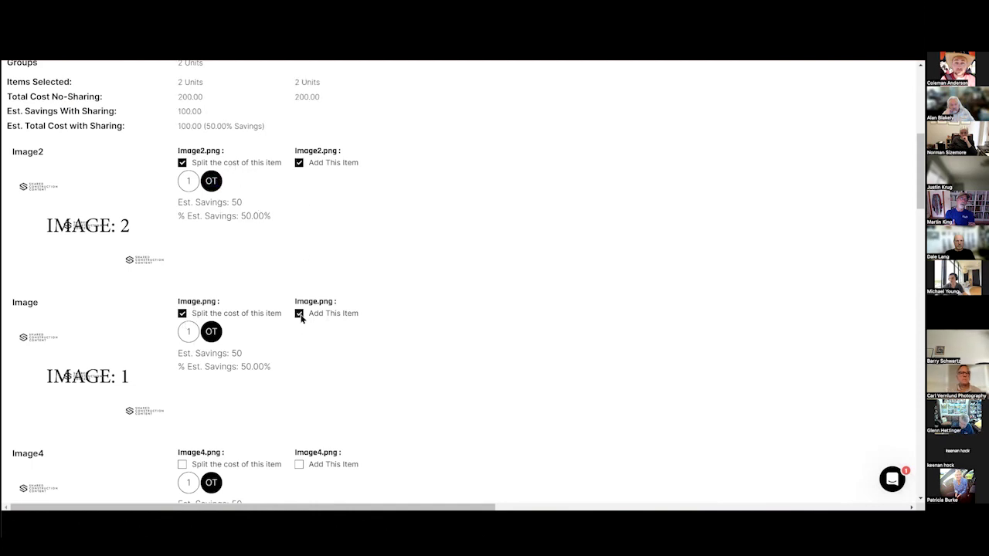
scroll(298, 309, down, 5)
scroll(295, 301, down, 15)
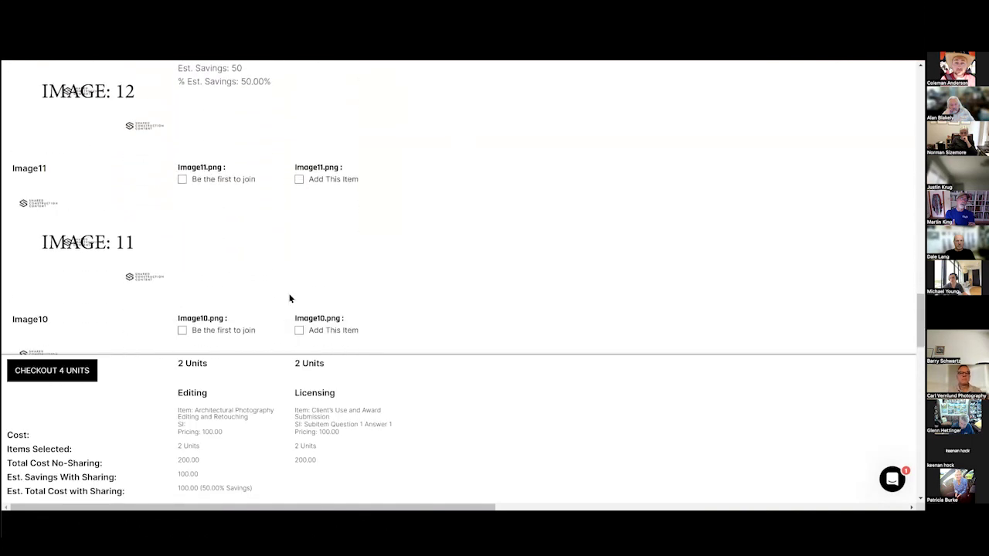
Select Image16, Image13, Image17 and Image9, then check out all 12 units.
click(214, 223)
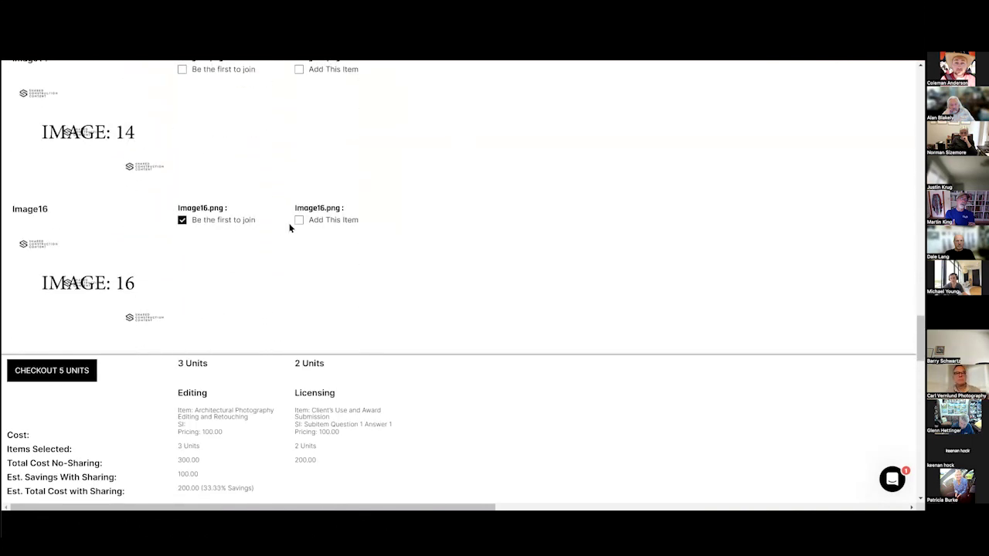
scroll(277, 230, down, 2)
click(240, 213)
click(298, 210)
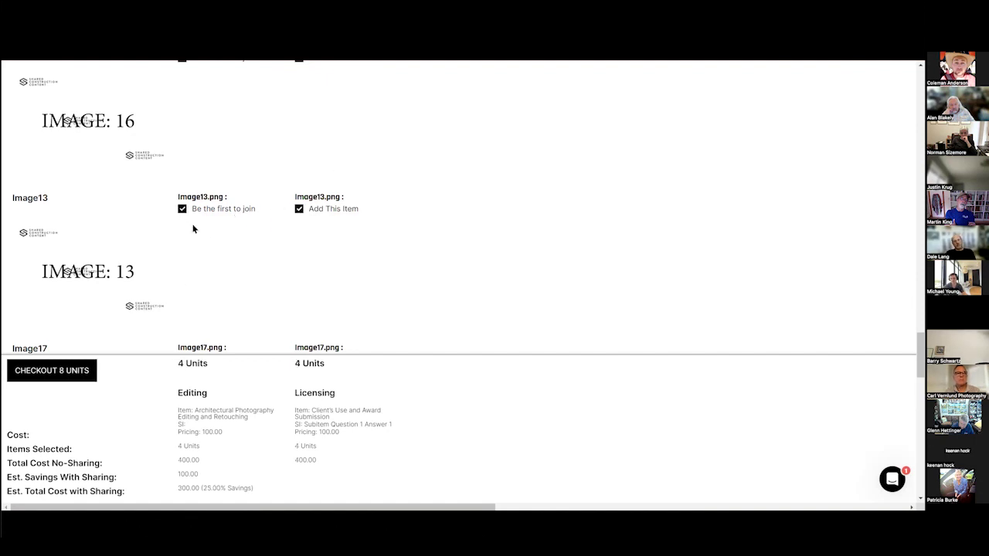
scroll(236, 246, down, 3)
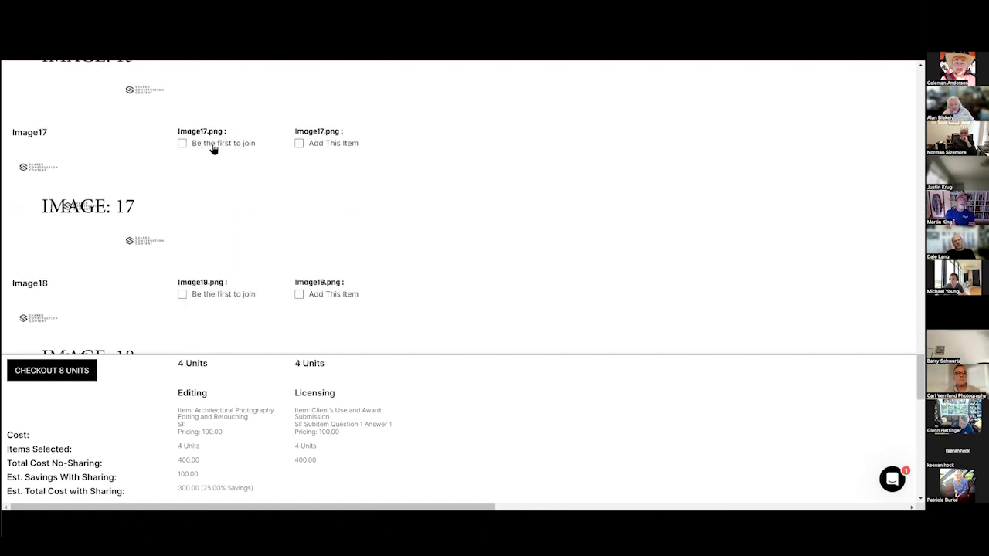
click(298, 144)
scroll(278, 172, up, 10)
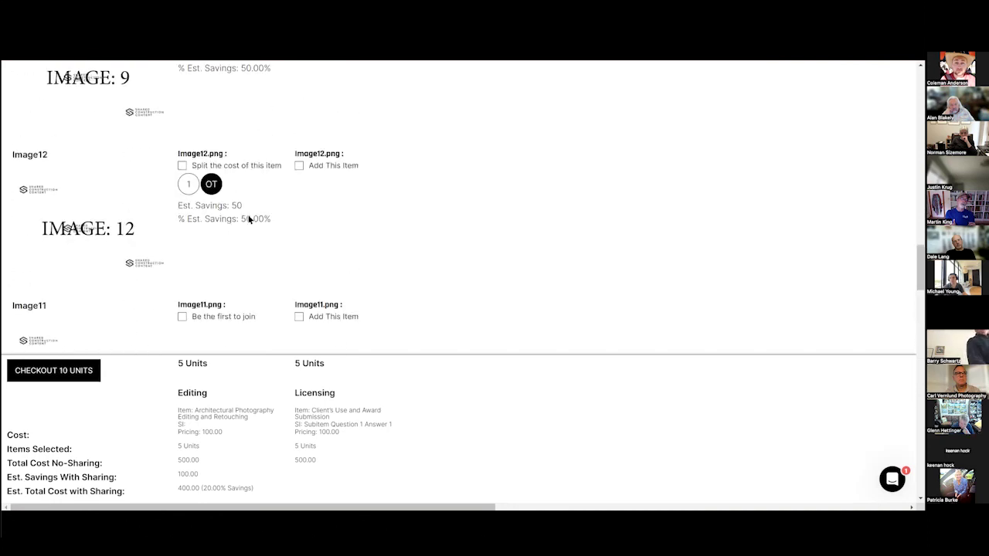
scroll(232, 219, down, 2)
scroll(229, 202, up, 4)
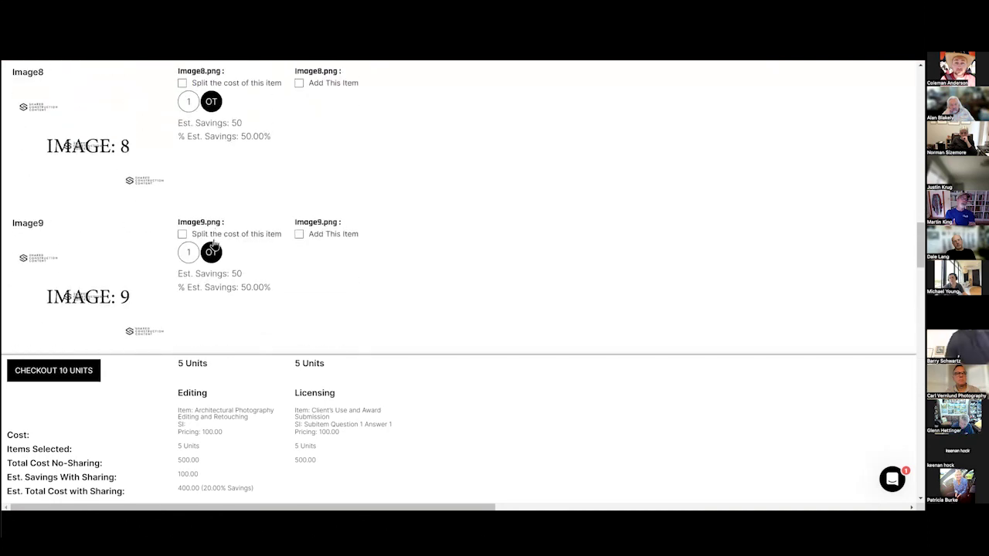
click(282, 236)
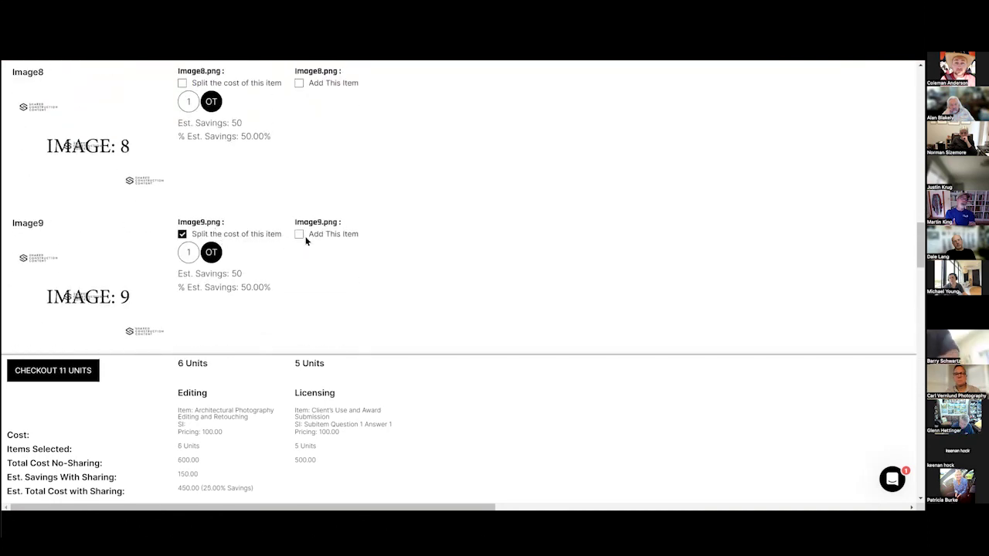
click(37, 376)
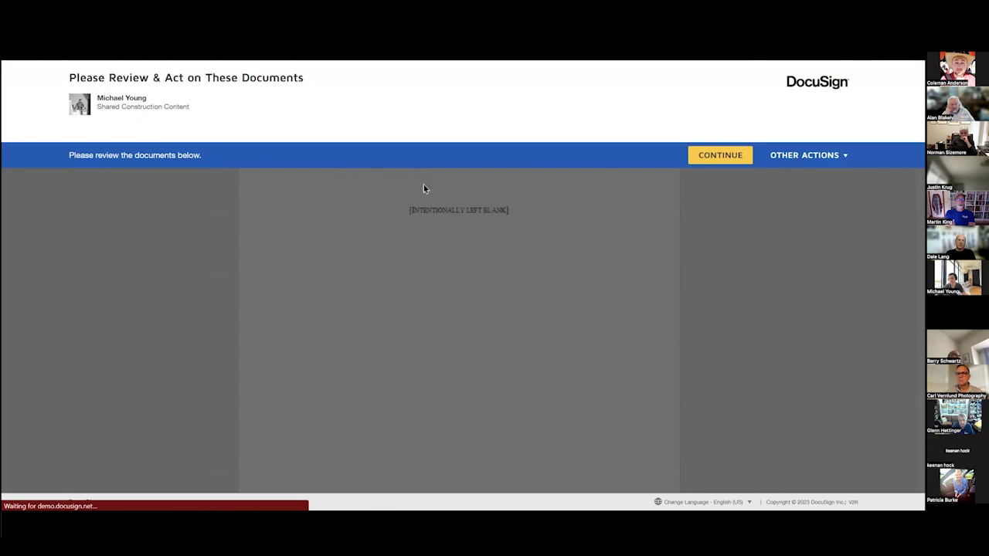
Dismiss the review notice and scroll through the SOW's cost sections.
click(689, 157)
scroll(311, 255, down, 2)
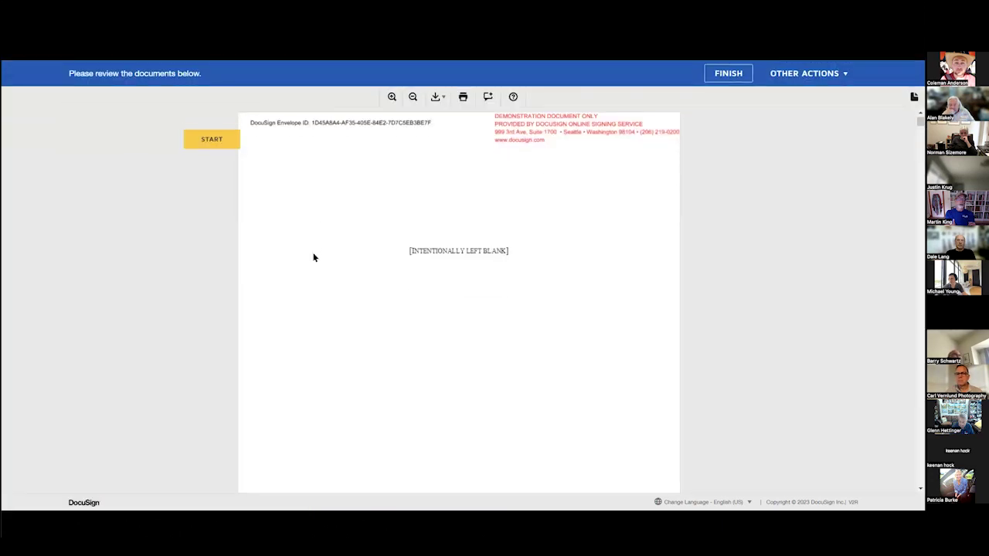
click(217, 140)
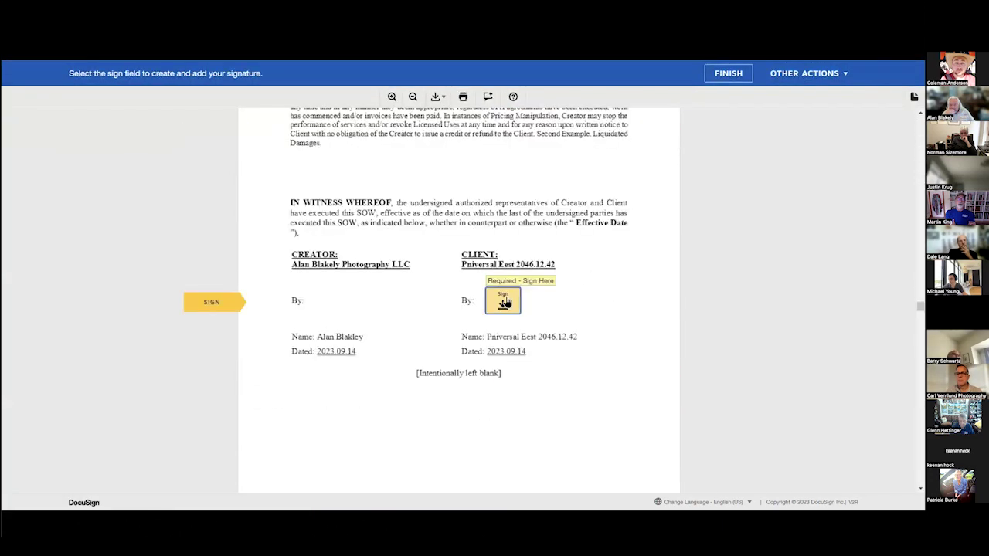
scroll(550, 399, up, 10)
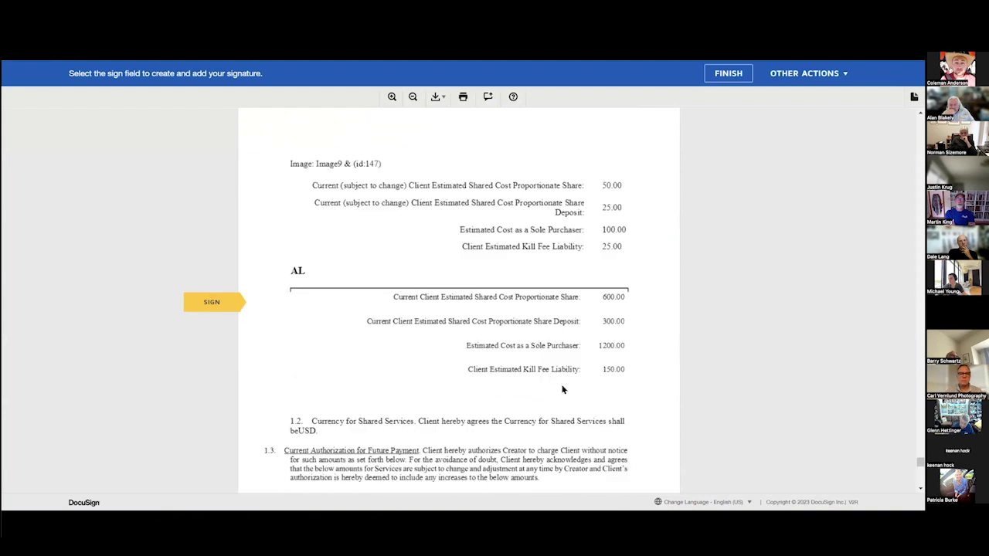
scroll(459, 301, up, 15)
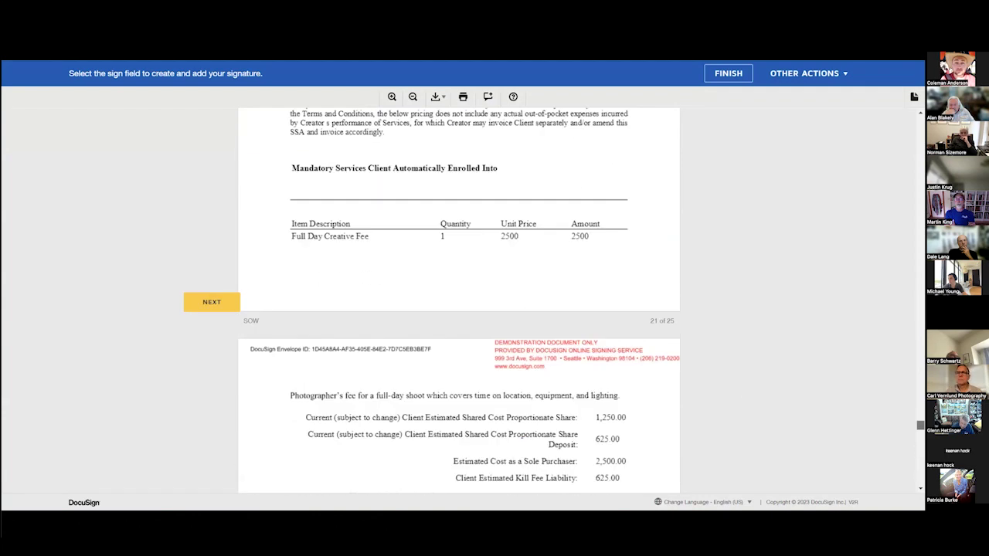
scroll(410, 287, down, 5)
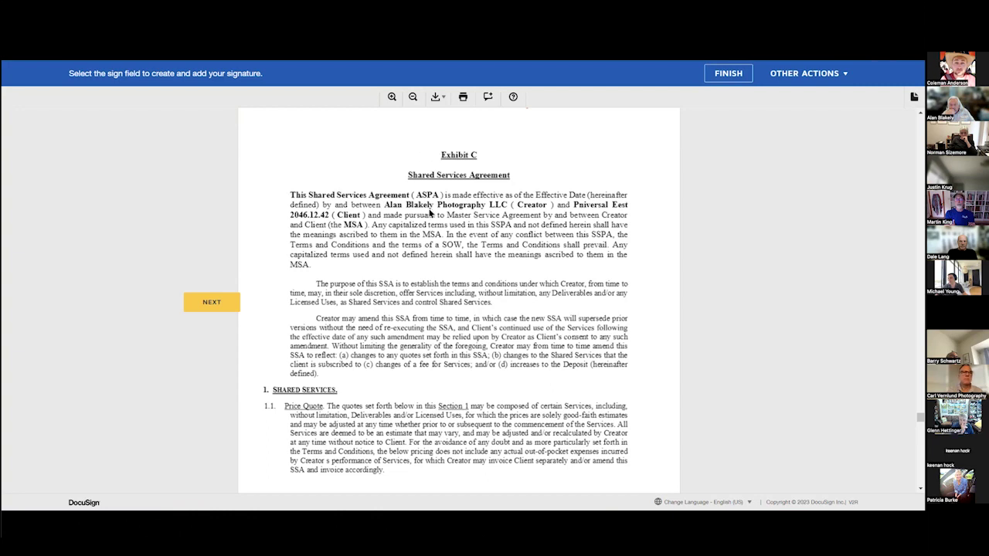
scroll(430, 214, down, 5)
scroll(470, 210, down, 2)
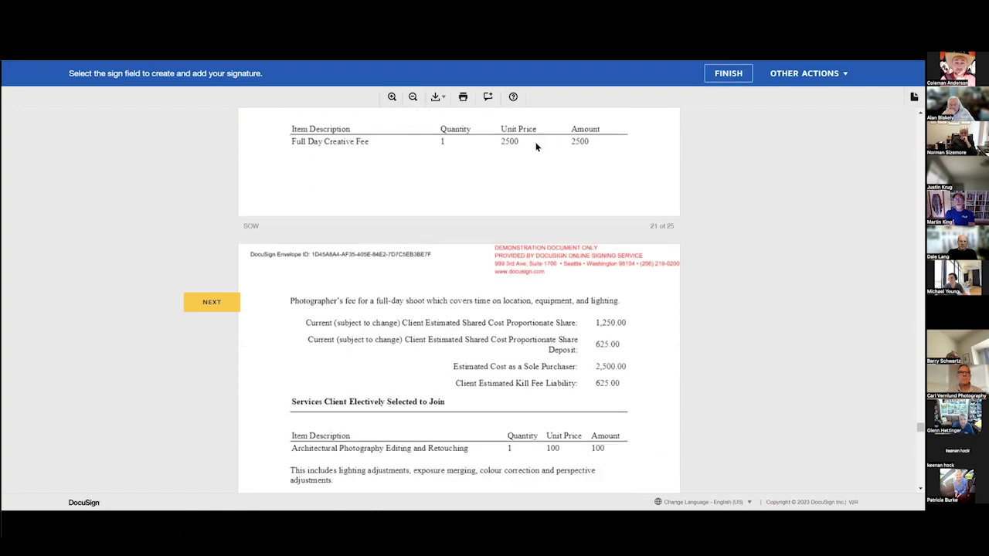
scroll(557, 233, down, 5)
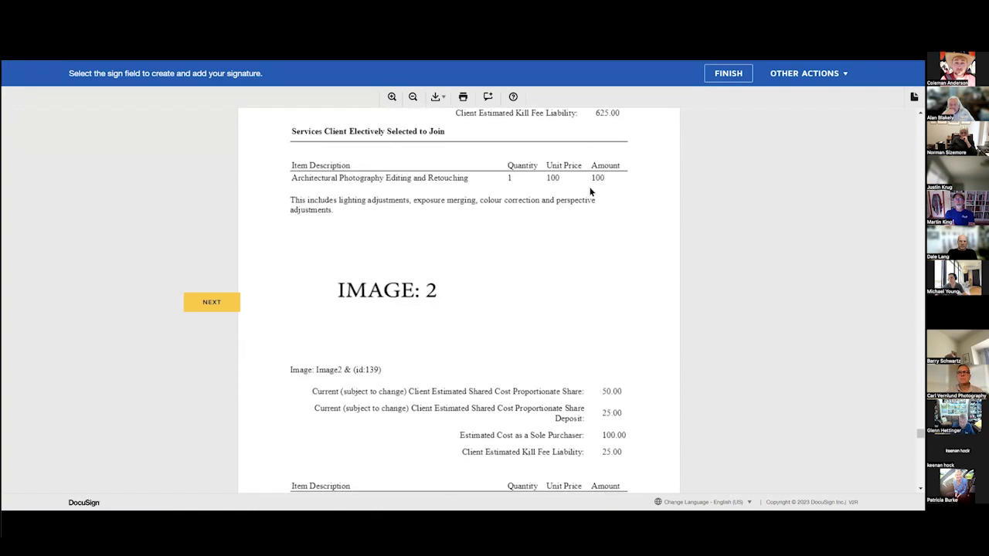
scroll(465, 275, down, 9)
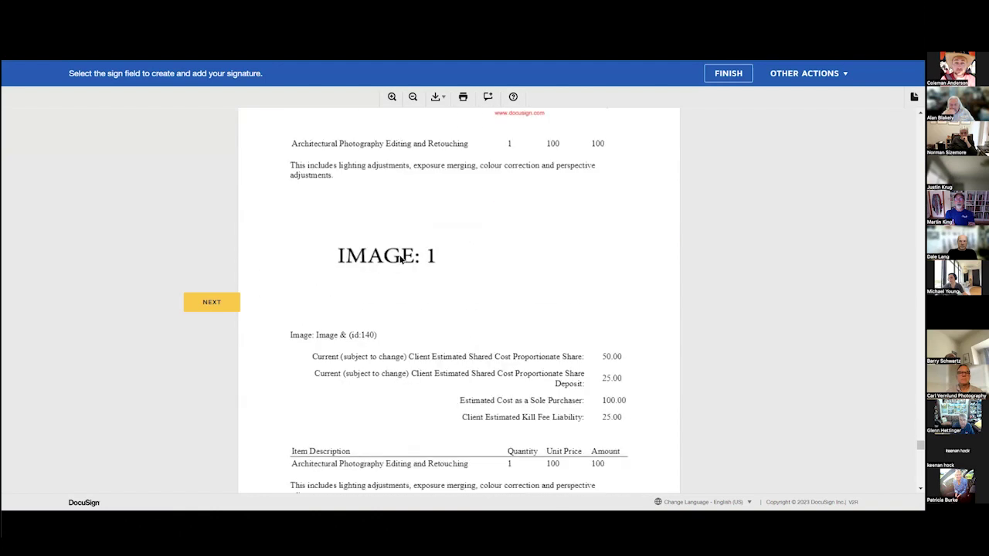
scroll(525, 207, down, 10)
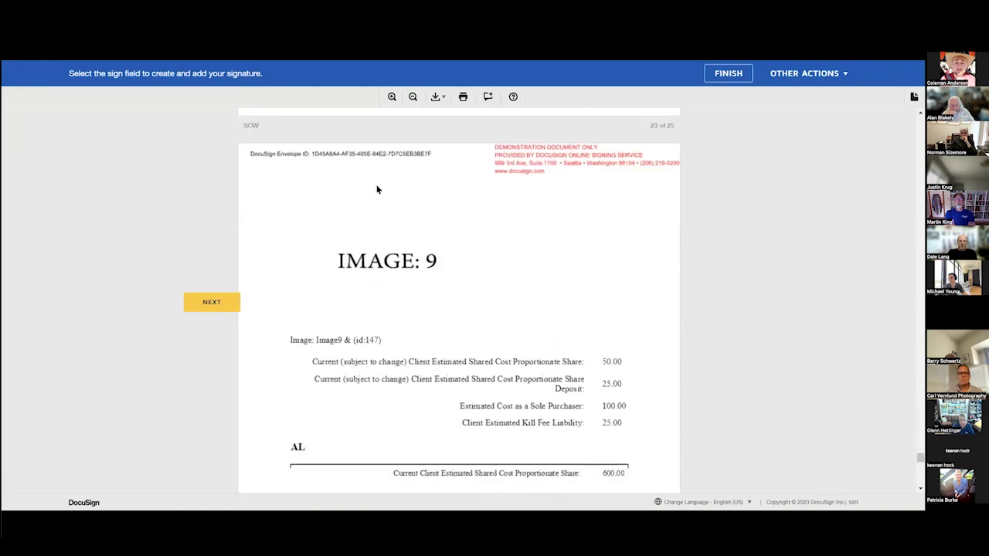
scroll(559, 295, down, 7)
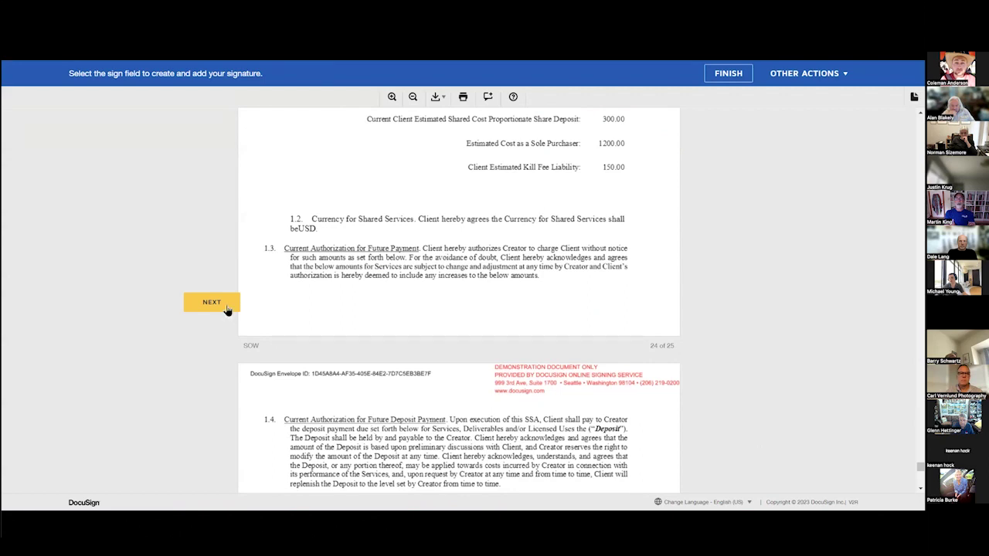
Sign the SOW in the client's Sign Here field and finish signing.
click(211, 302)
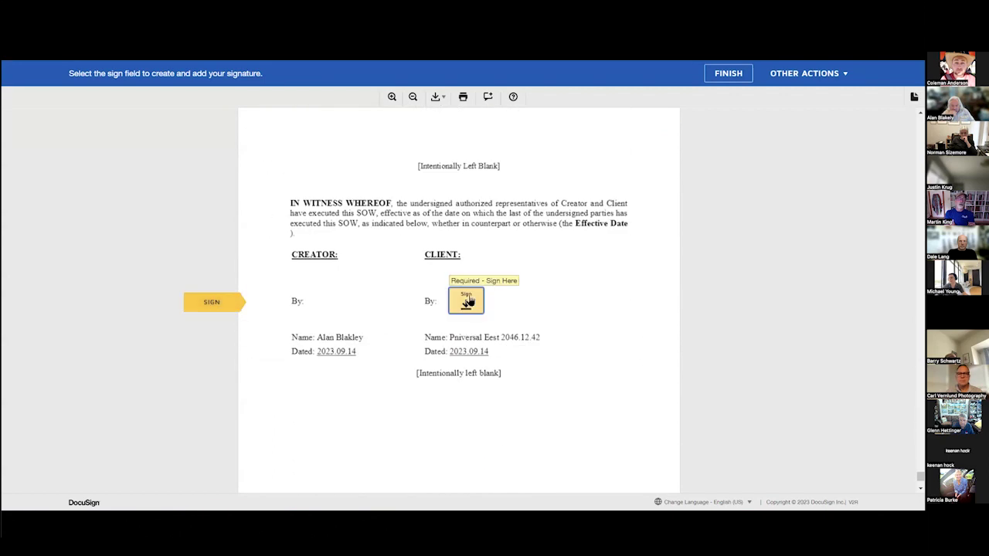
click(466, 301)
click(602, 478)
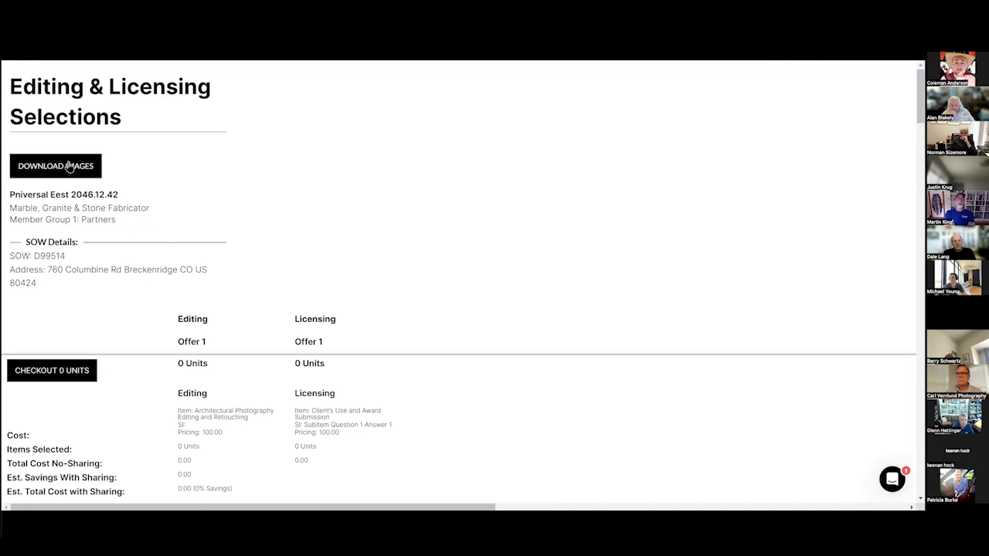
Download the licensed images and open license (42).zip from recent downloads.
click(73, 165)
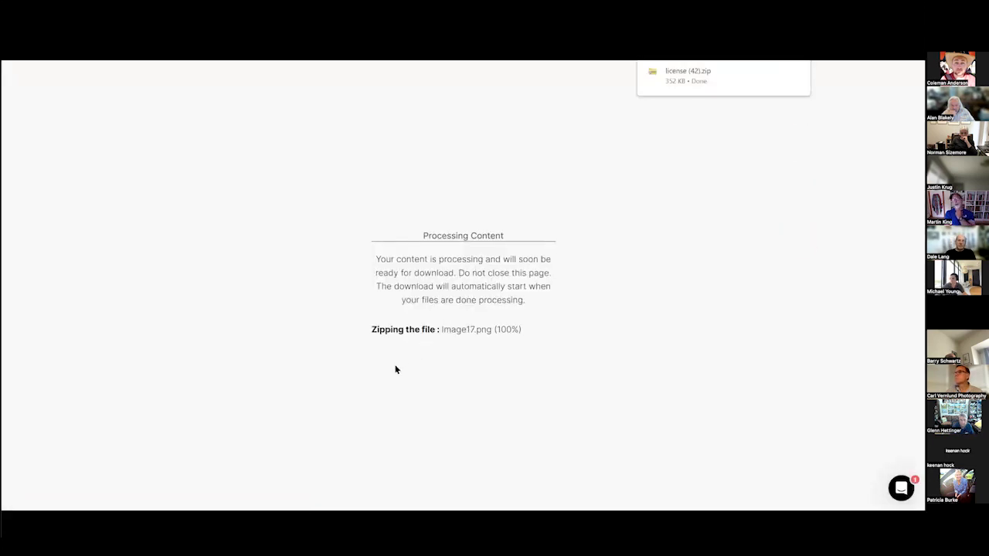
click(805, 61)
double_click(370, 125)
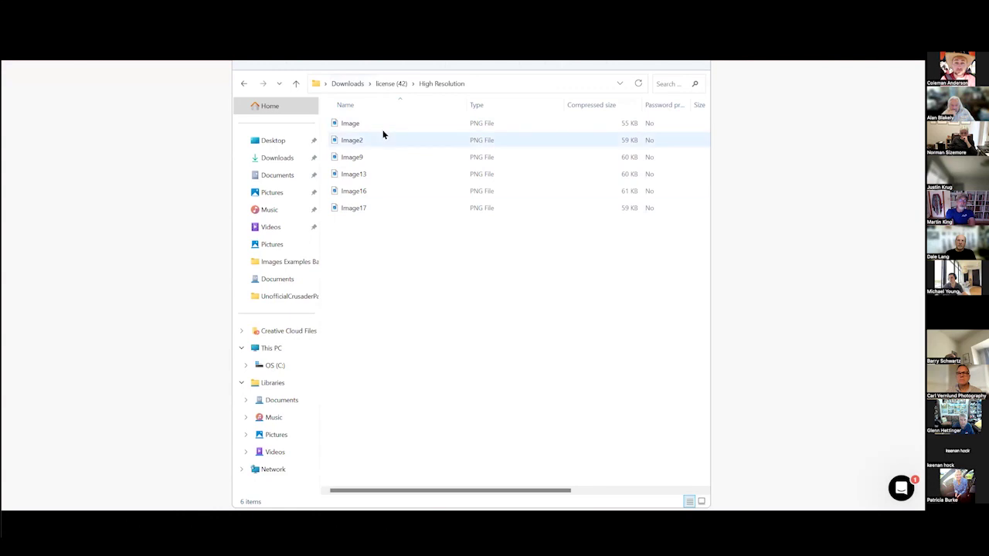
Close the File Explorer window listing the six High Resolution PNGs.
key(alt+F4)
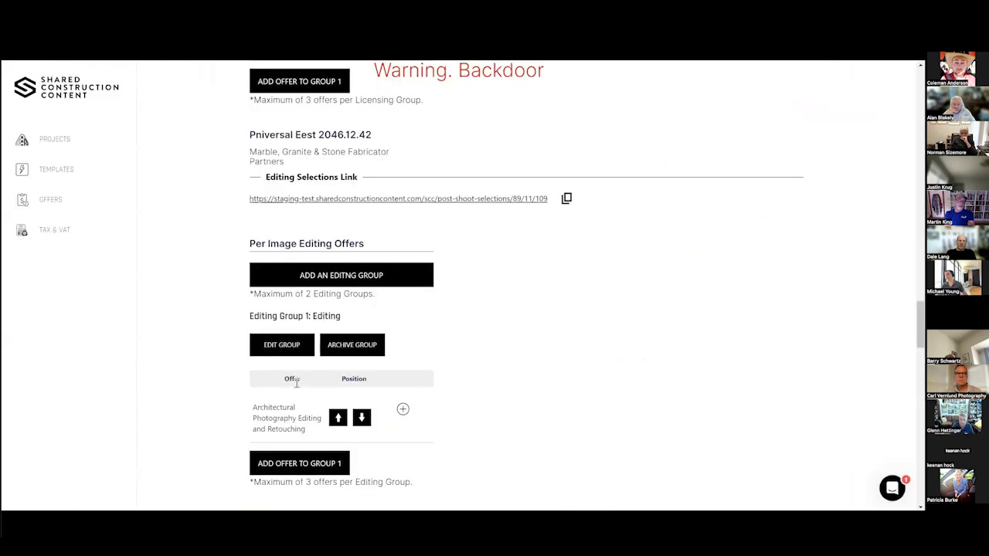
Add an editing inheritance replacing completely with the Can Be Shared 1 group.
scroll(198, 366, down, 8)
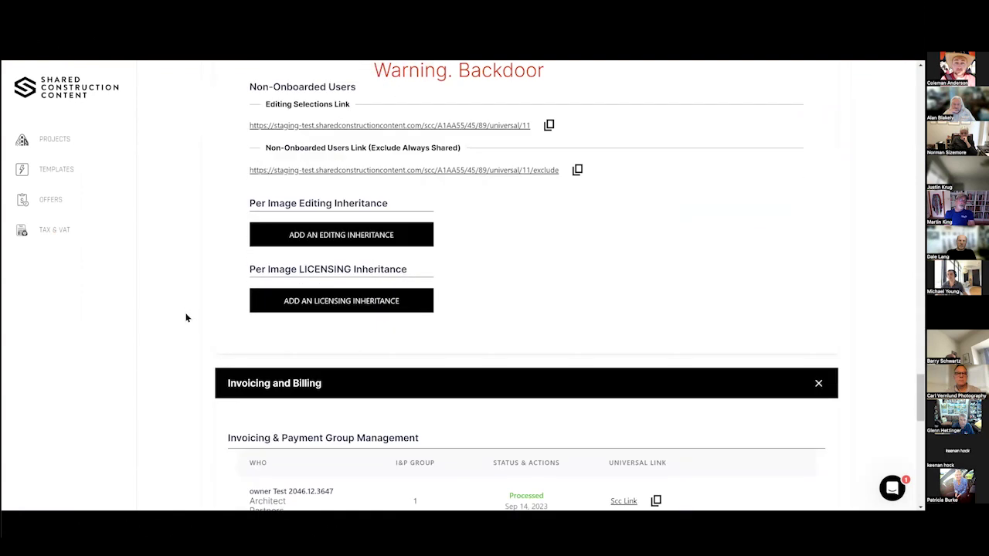
scroll(187, 315, up, 2)
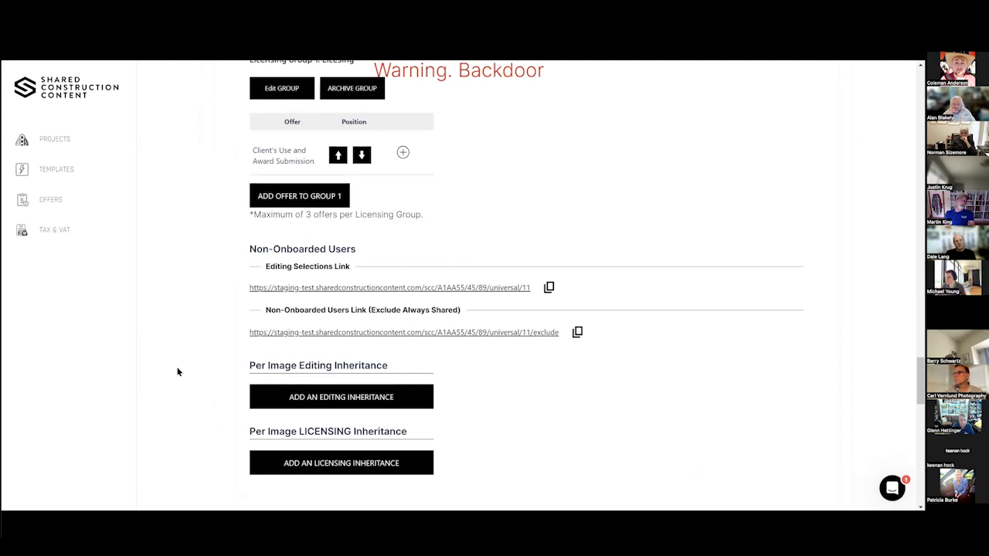
scroll(300, 349, down, 2)
click(300, 343)
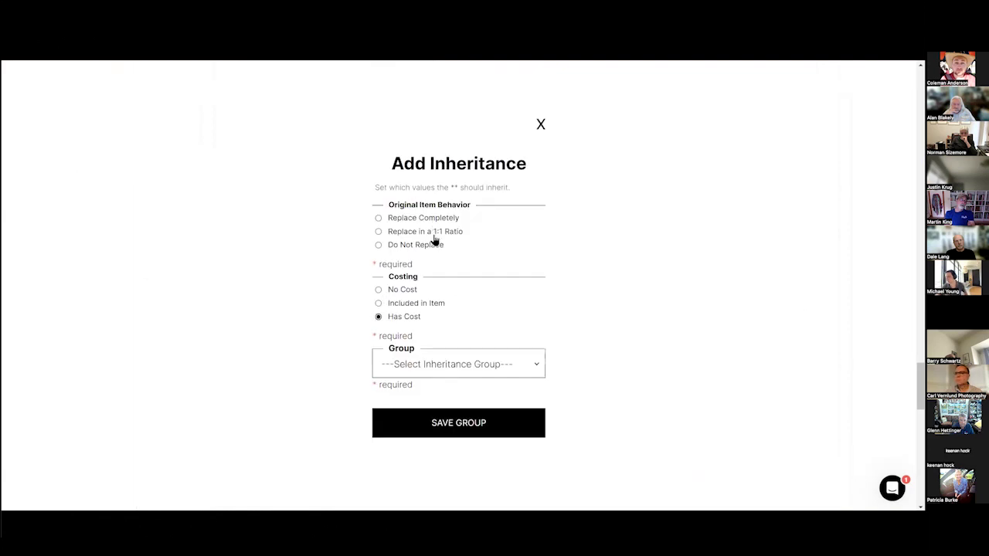
click(461, 370)
click(445, 388)
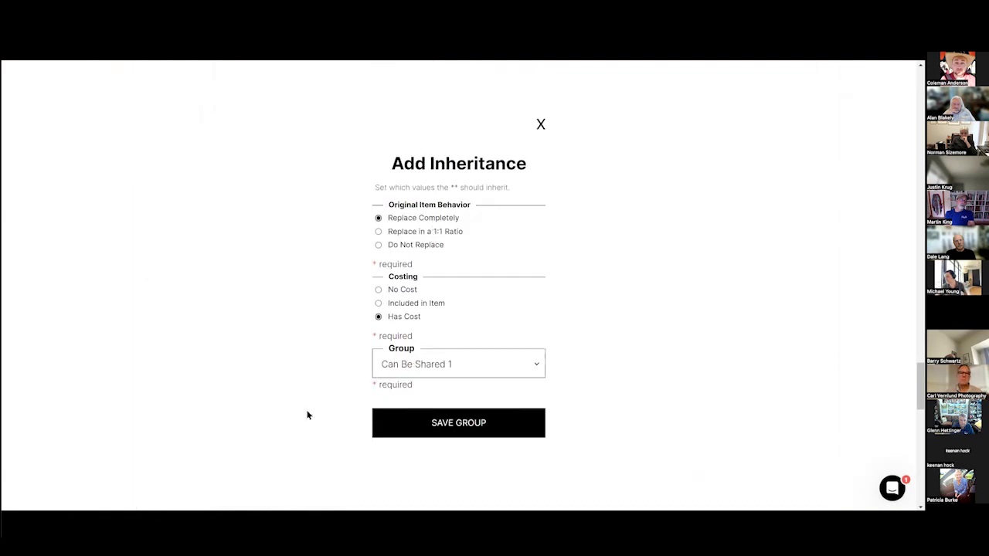
click(440, 431)
Add a licensing inheritance replacing completely with the Never Shared 1 group.
scroll(327, 278, down, 2)
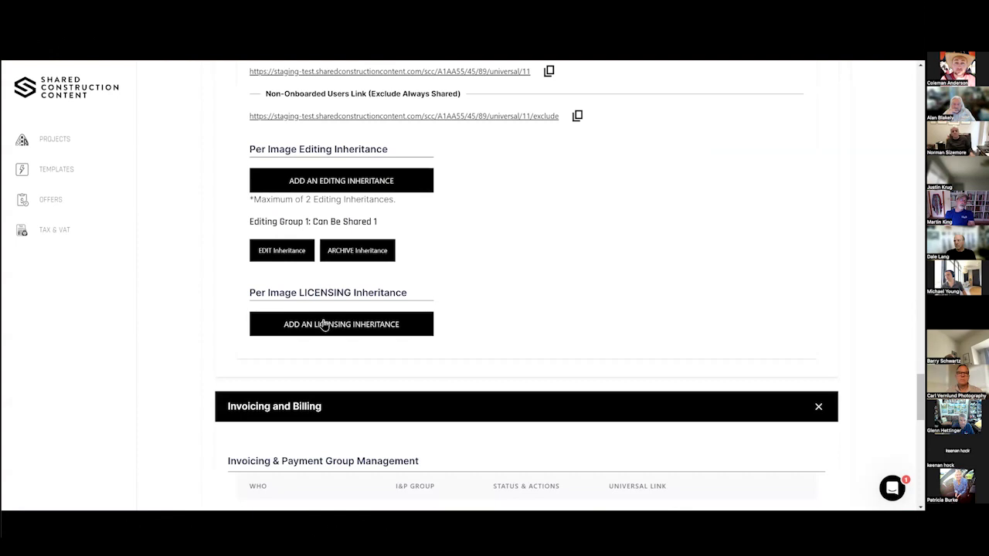
click(322, 323)
click(396, 221)
click(417, 363)
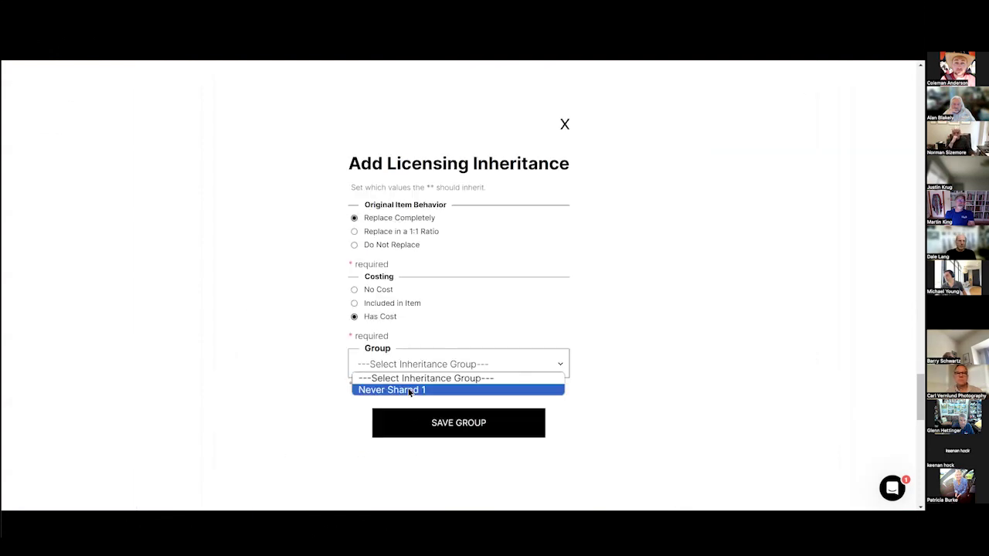
click(415, 389)
click(420, 422)
Copy the Editing Selections Link, clear Chrome's browsing data, and paste into a new tab.
scroll(556, 178, up, 3)
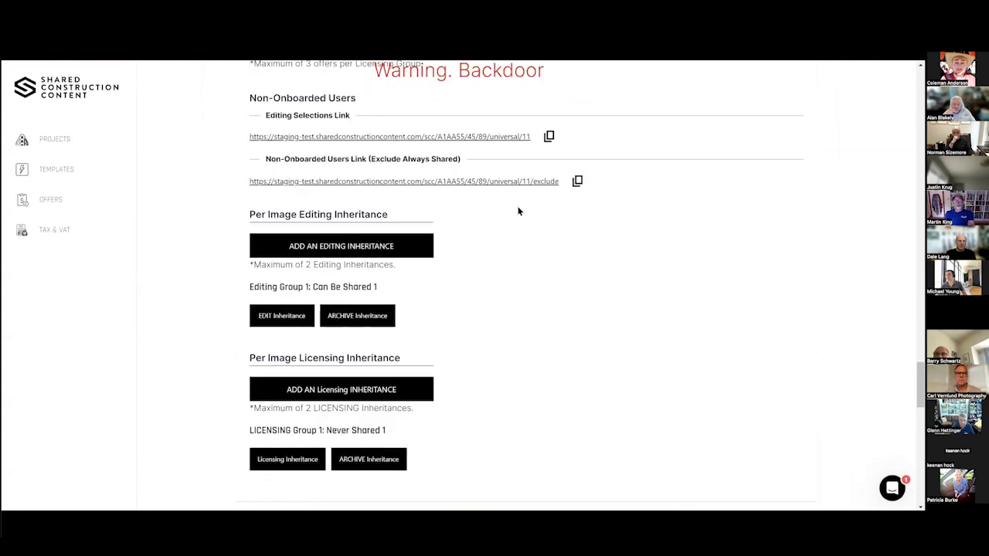
click(549, 233)
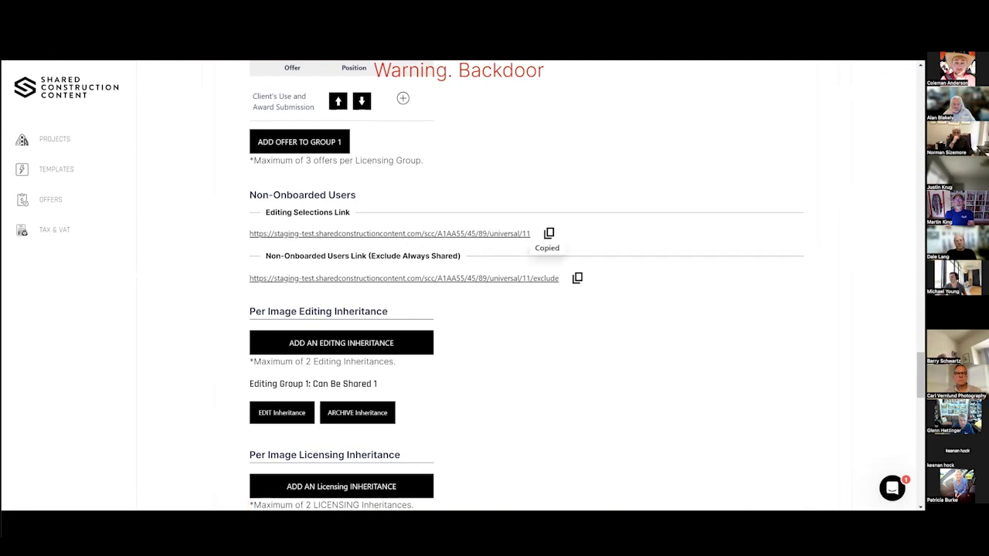
click(633, 463)
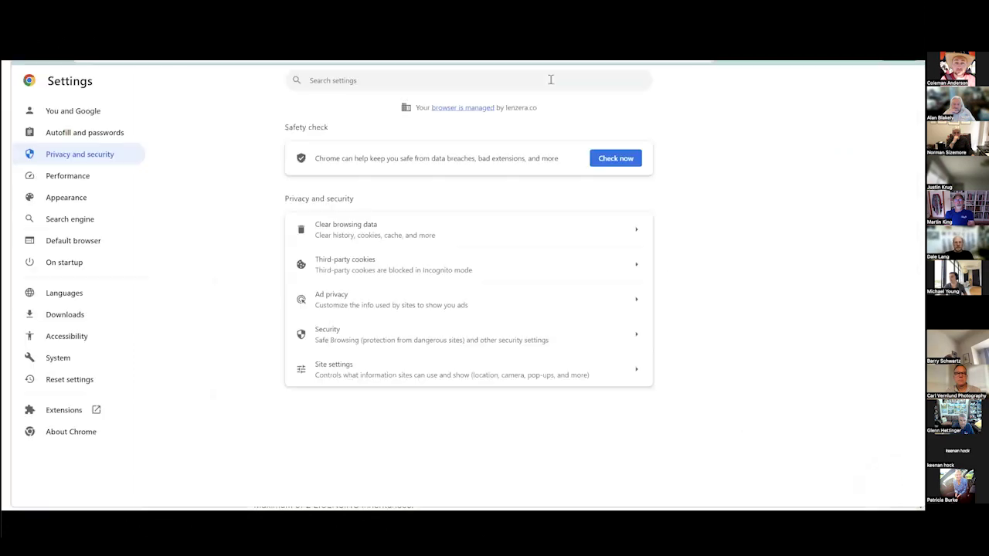
key(alt+f)
mouse_move(750, 252)
click(691, 308)
click(574, 357)
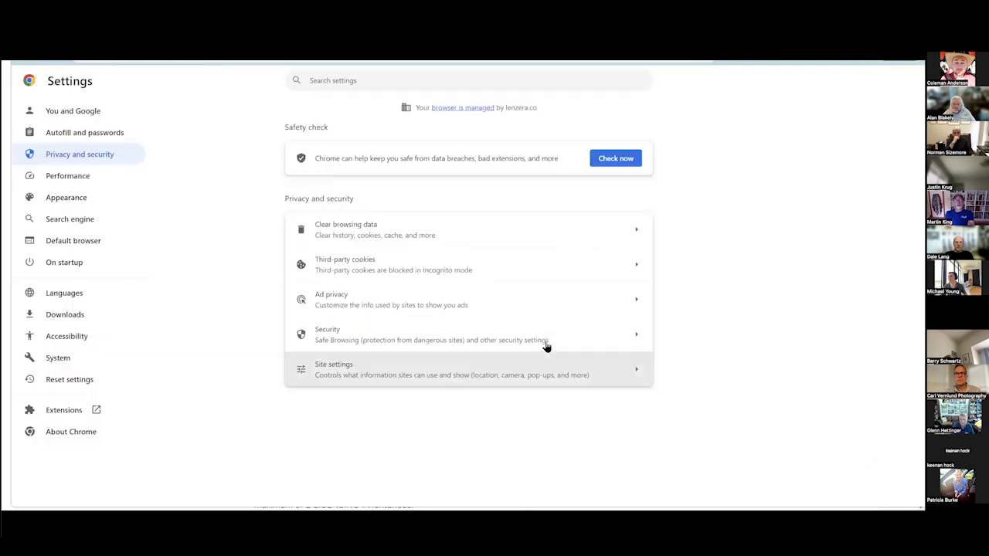
key(ctrl+t)
right_click(173, 62)
Load the photographer's gallery and browse the enlarged images starting from IMAGE: 2.
click(224, 146)
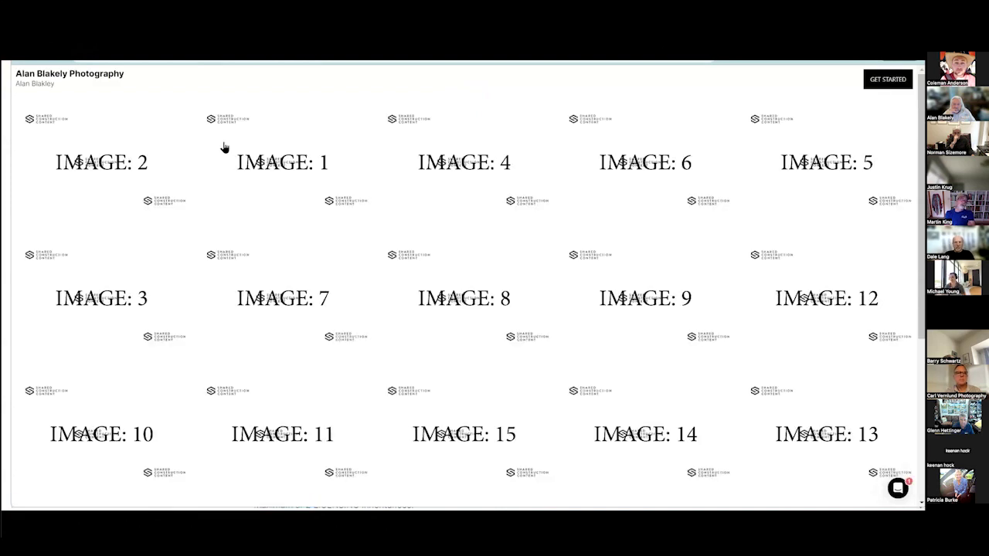
click(133, 182)
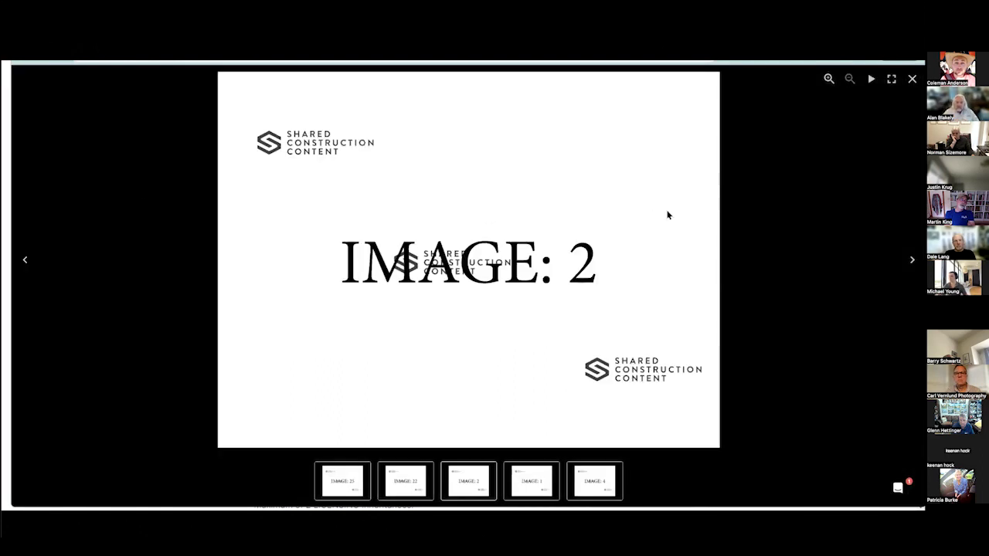
key(Right)
key(Right)
key(Right)
key(Right)
key(Right)
key(Right)
key(Right)
key(Right)
key(Right)
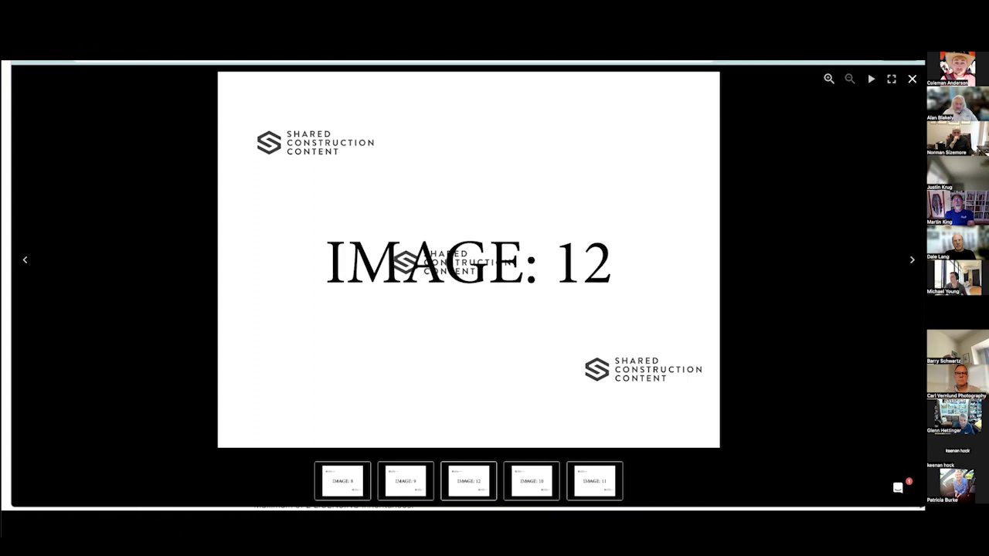
key(Escape)
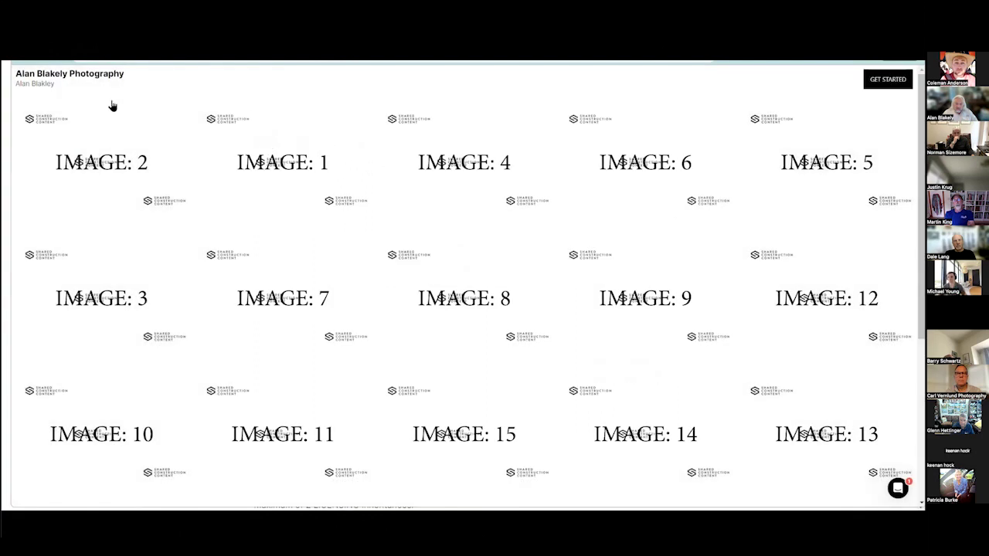
double_click(71, 73)
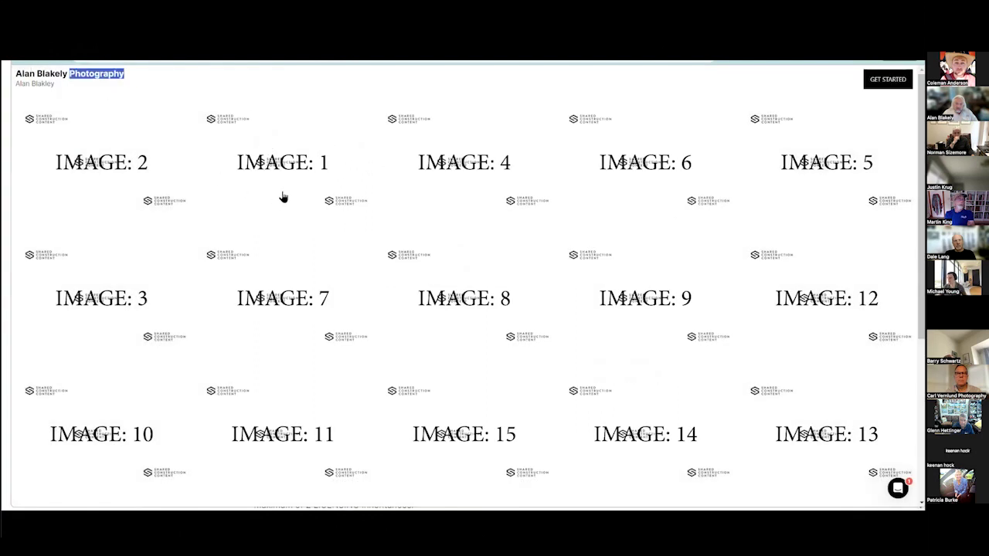
scroll(561, 280, down, 4)
scroll(561, 280, up, 4)
scroll(558, 280, down, 4)
scroll(501, 327, up, 4)
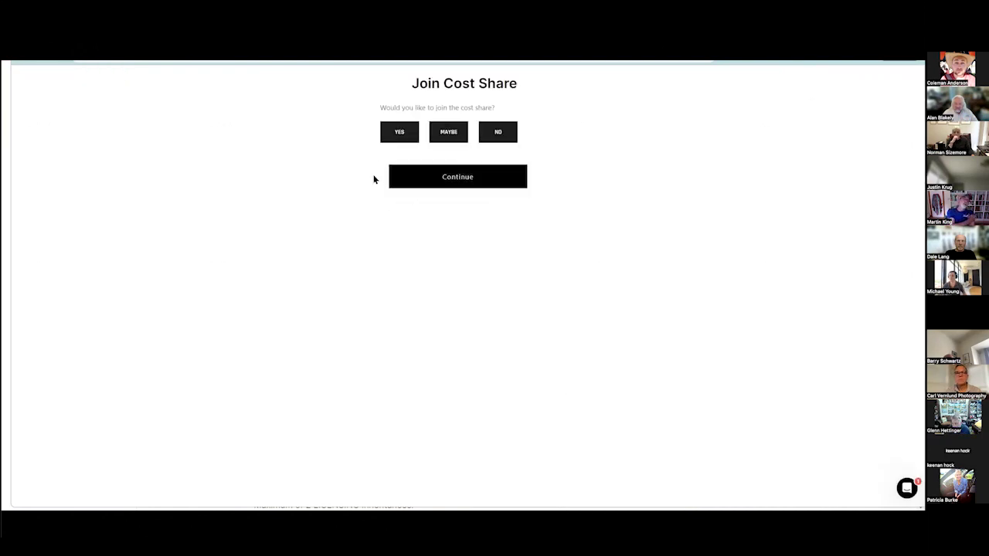
Join the cost share, submit the email, and get past role selection.
click(397, 136)
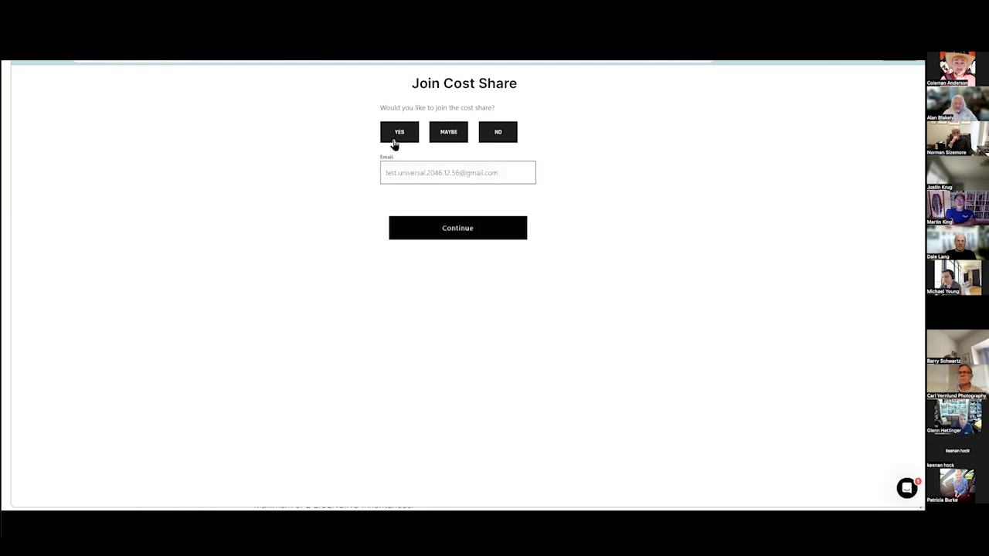
click(419, 228)
scroll(430, 202, down, 3)
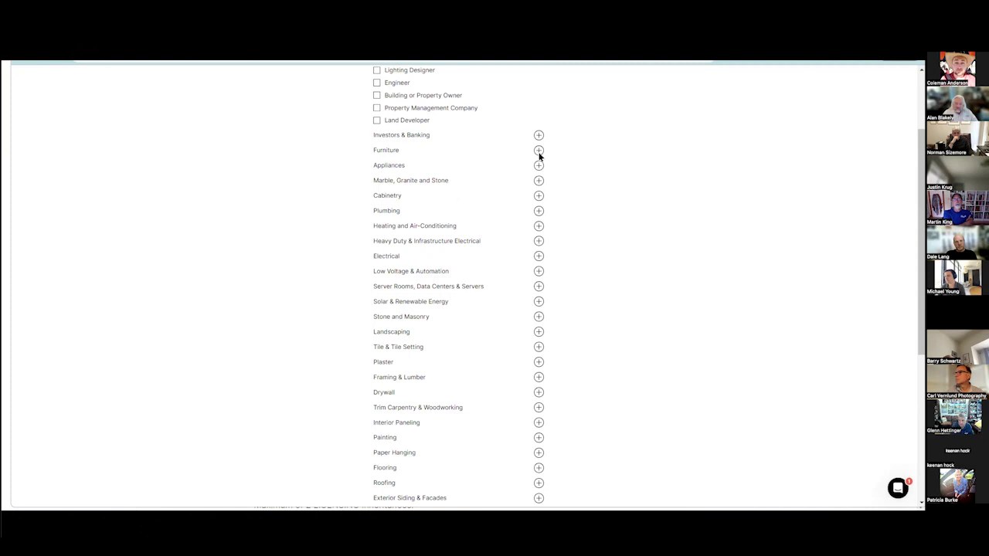
click(538, 151)
scroll(490, 434, down, 5)
click(490, 443)
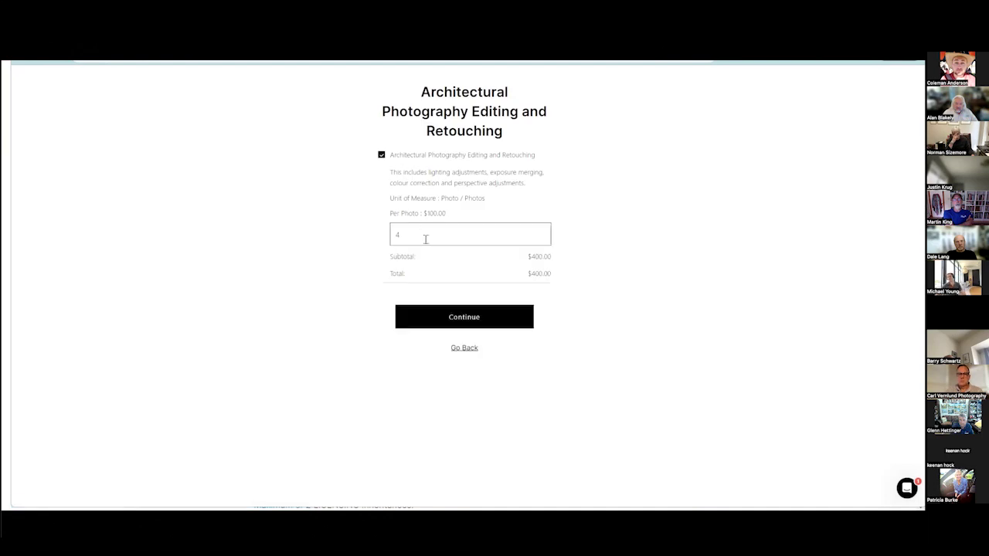
Set the editing photo quantity and add Unlimited Editorial Use licensing at $550.00 per photo.
click(474, 316)
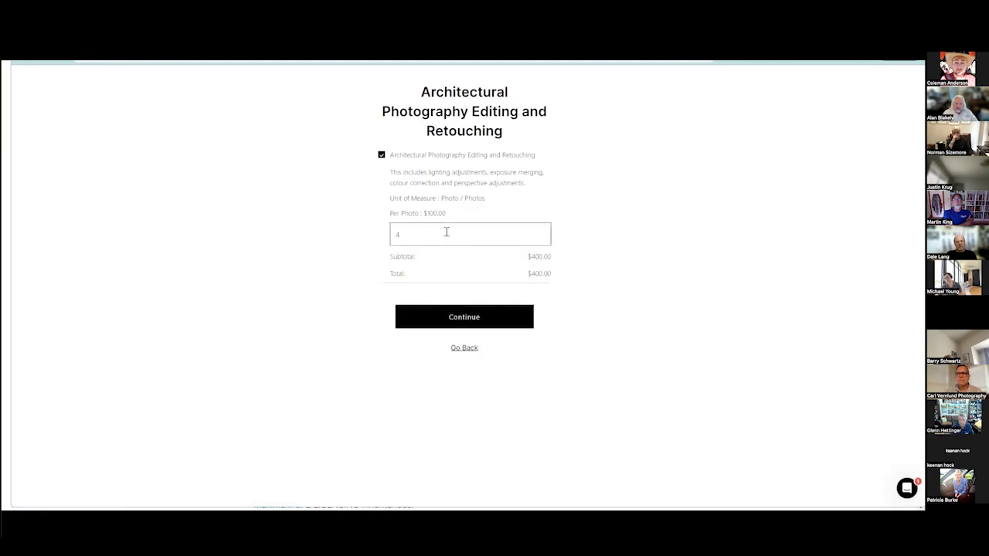
click(501, 320)
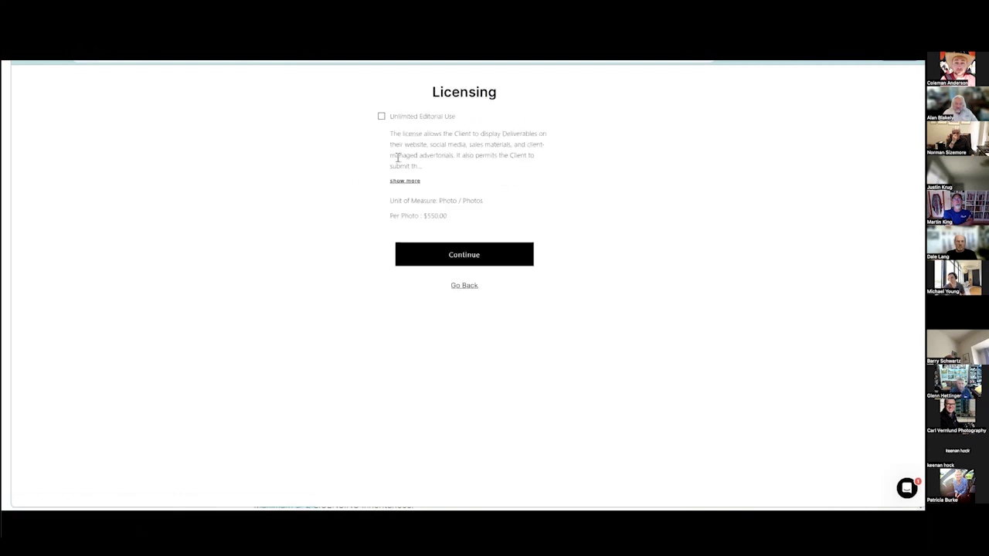
click(380, 117)
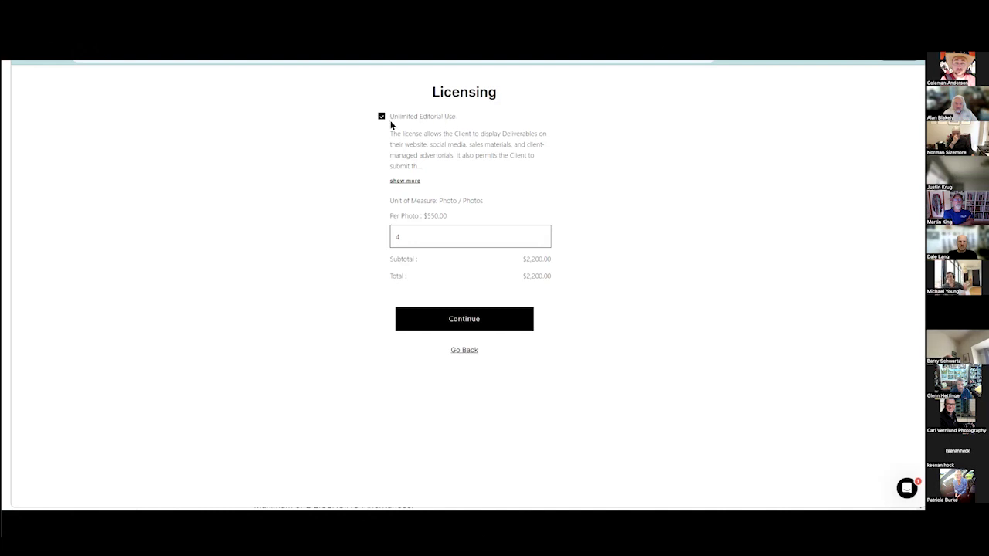
double_click(425, 216)
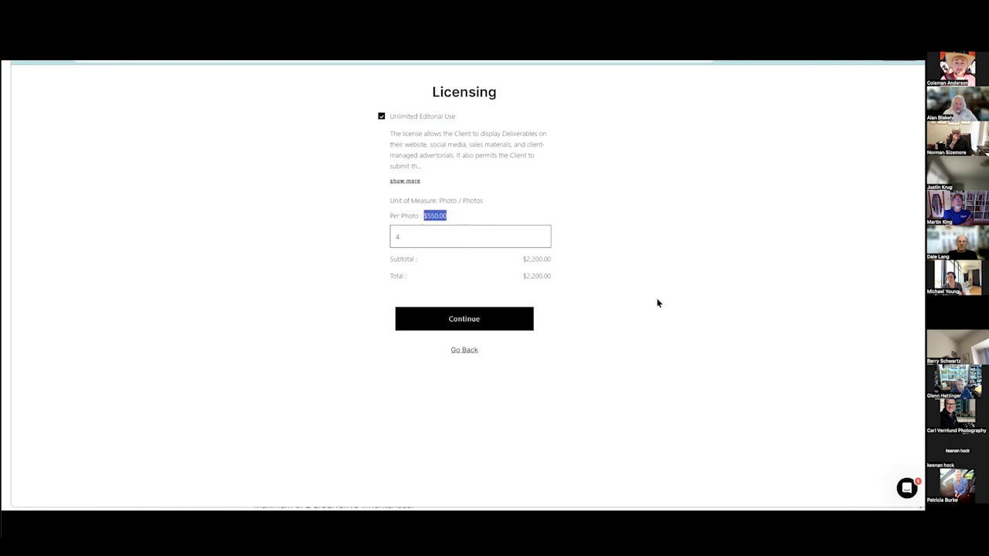
click(499, 326)
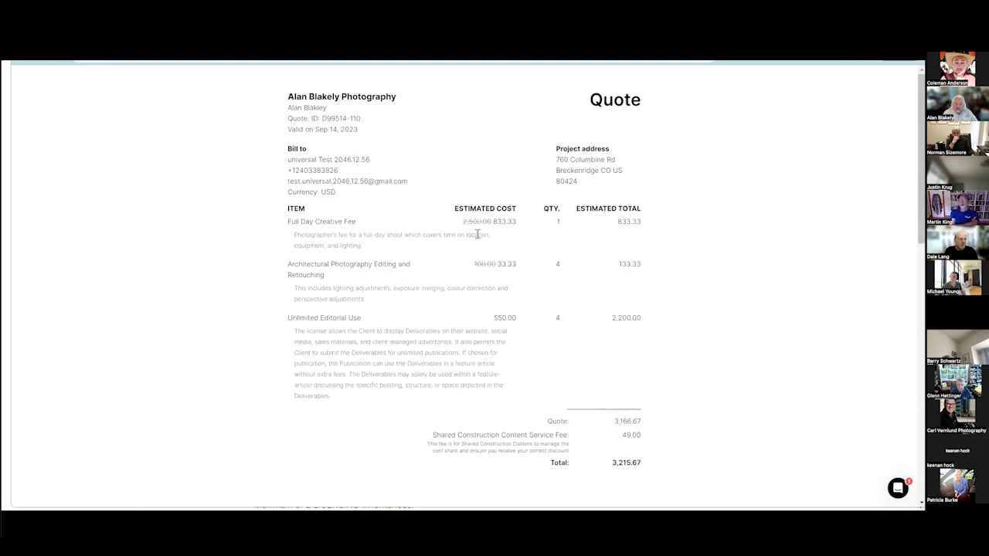
Review the quote: creative fee 2,500.00→833.33, editing 100.00→33.33, 7,000.00 standard, 5 participants.
double_click(468, 221)
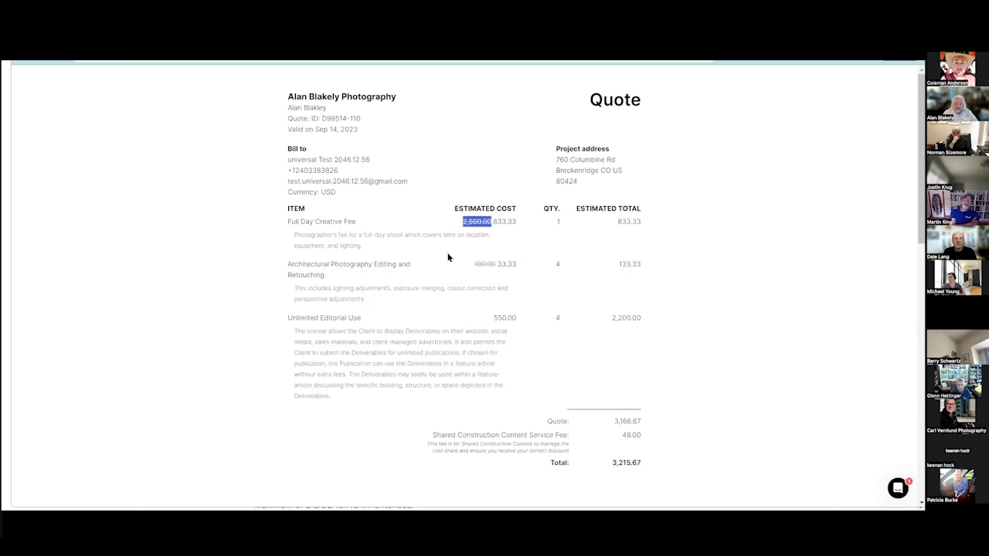
double_click(503, 221)
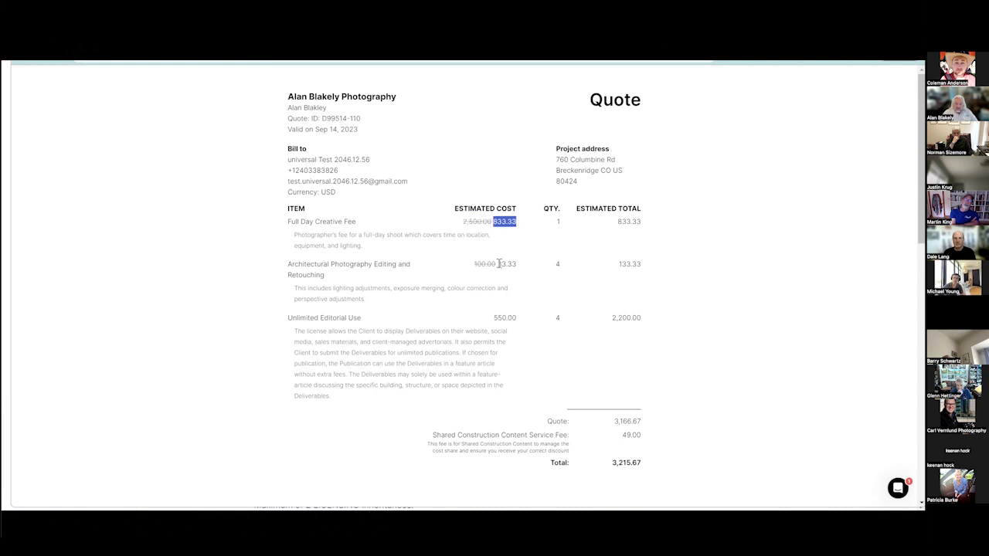
click(489, 277)
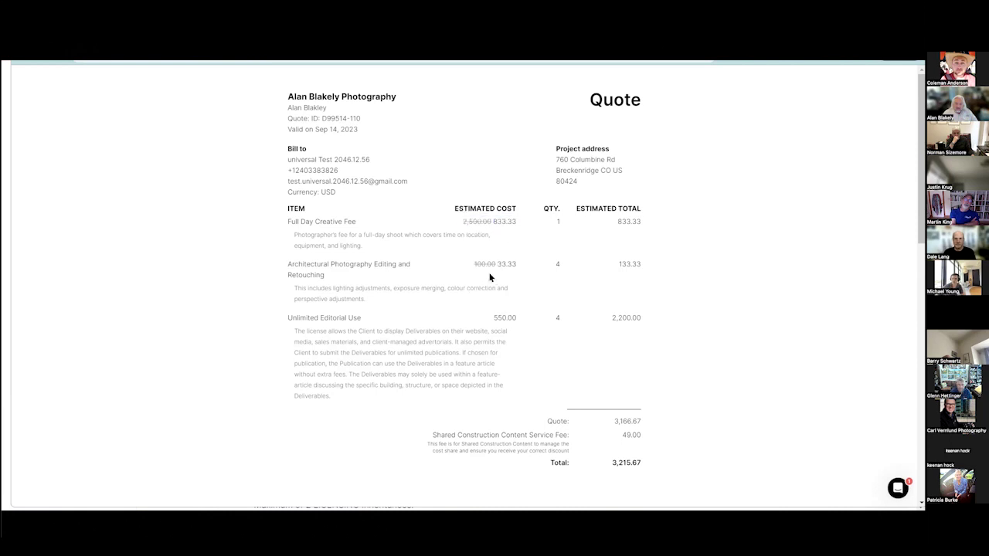
double_click(484, 263)
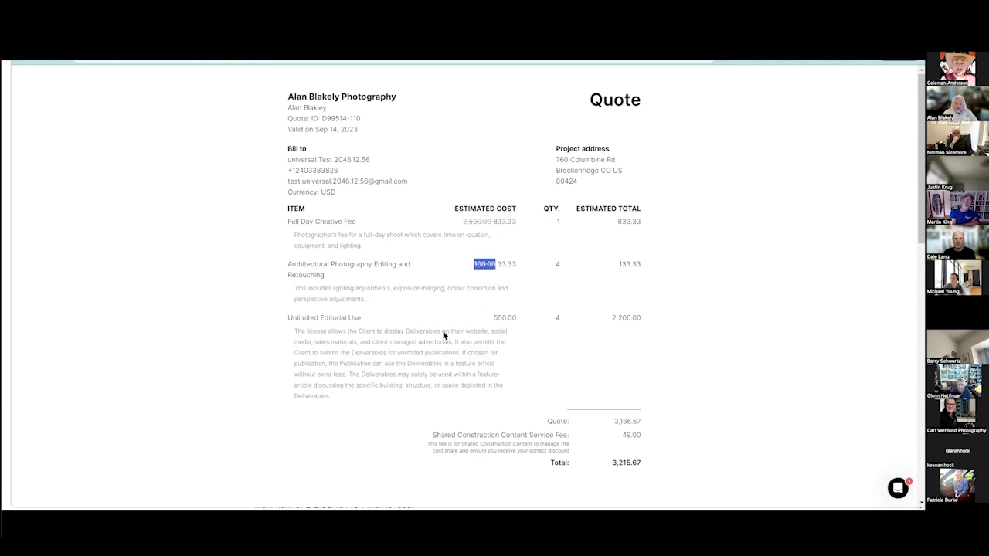
double_click(506, 264)
scroll(506, 264, down, 3)
click(505, 216)
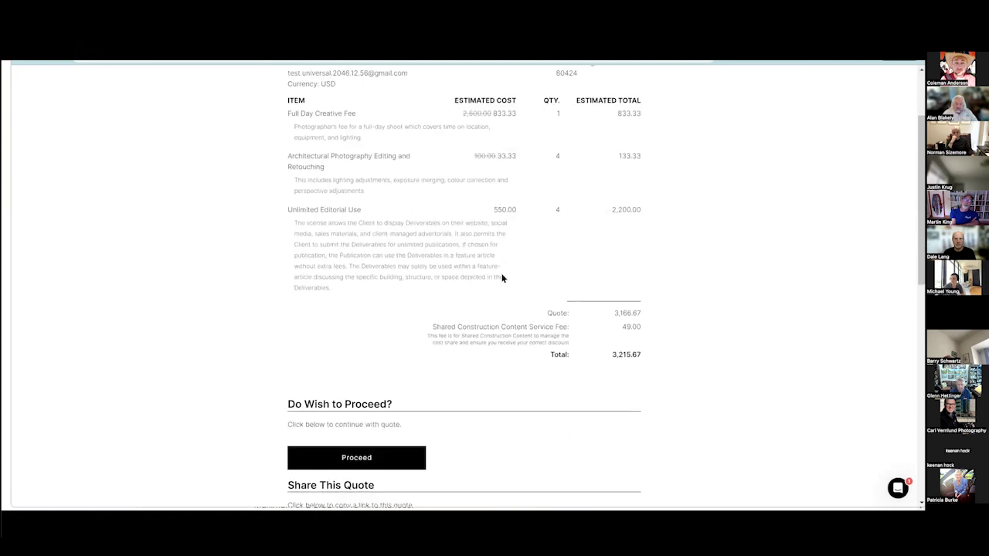
scroll(498, 277, down, 15)
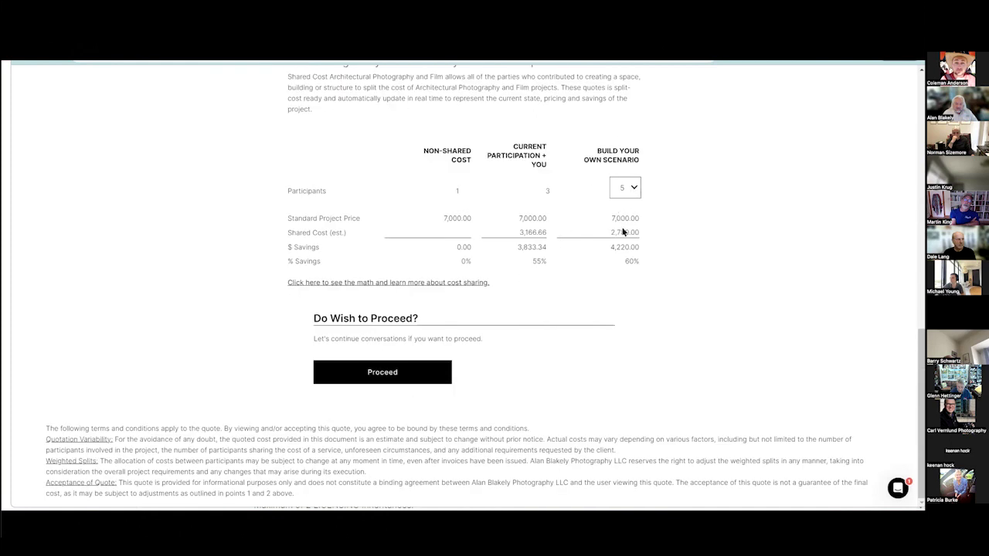
double_click(631, 220)
click(626, 189)
click(619, 233)
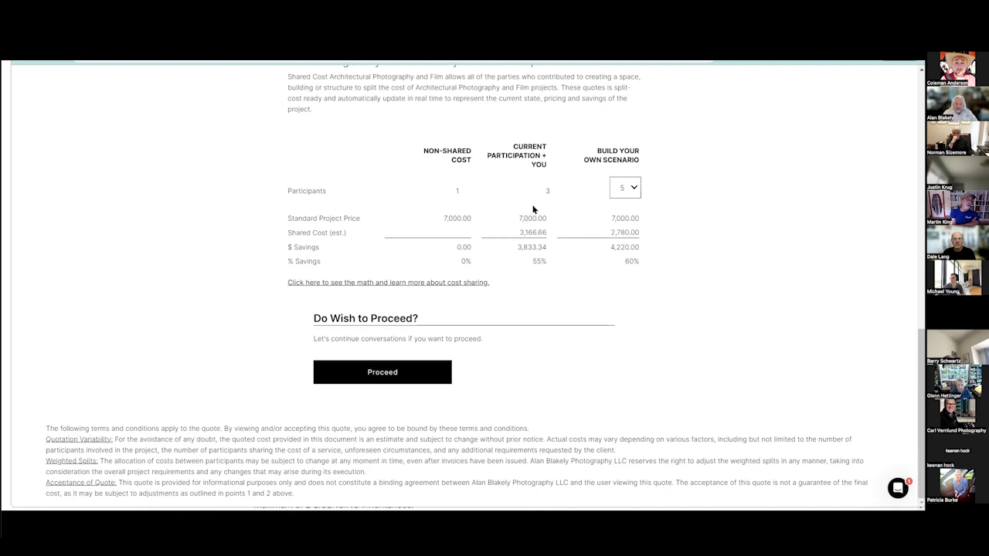
scroll(539, 269, up, 8)
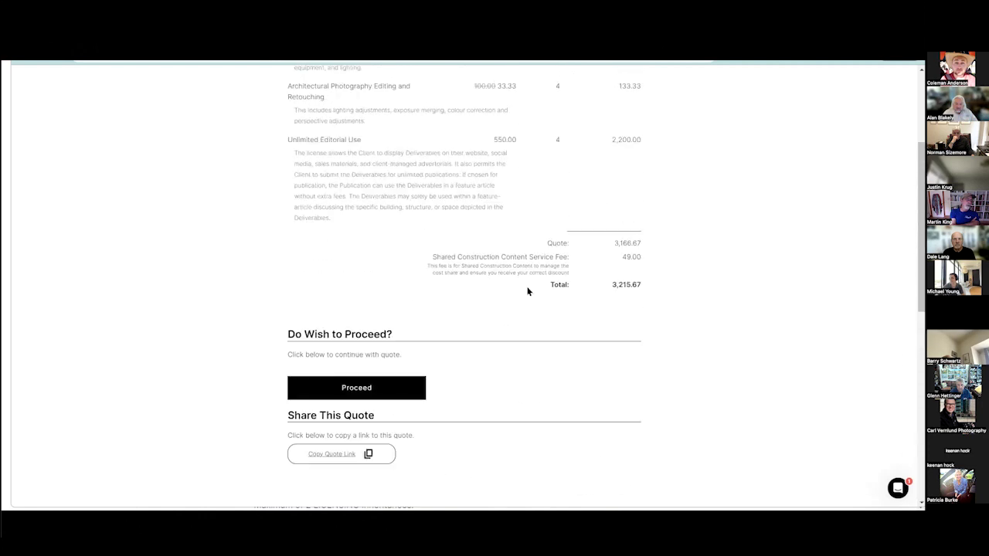
scroll(378, 302, down, 3)
Proceed to payment authorisation, enter a card number, and split the cost for Image2.
click(377, 301)
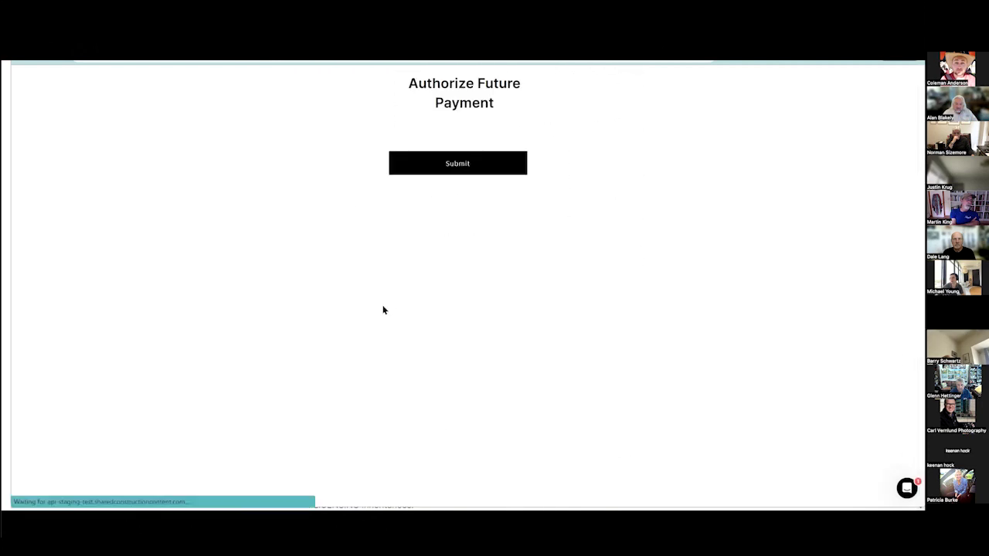
text(4242424242442424)
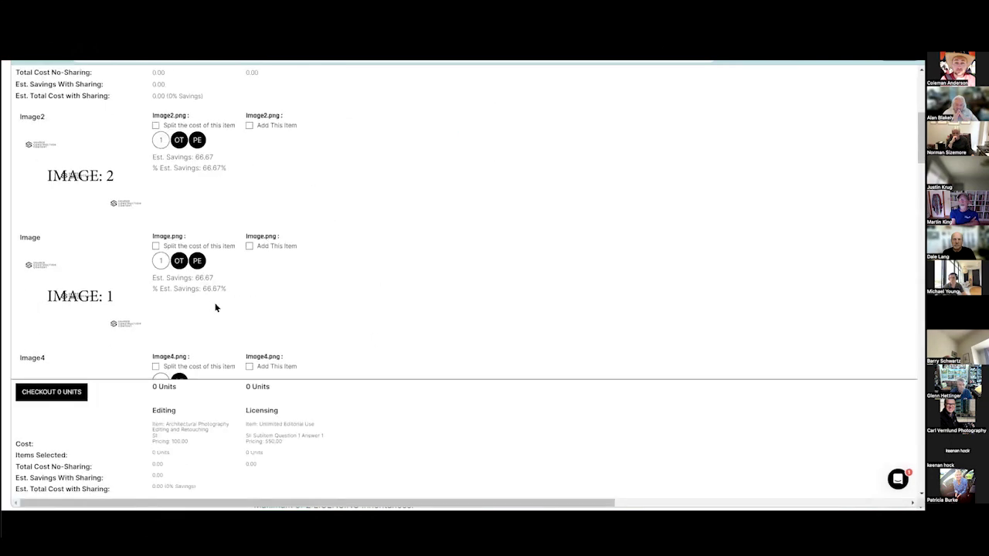
click(188, 125)
License Image2 and Image4, join the split for Image15 and Image14, and check out.
click(250, 125)
scroll(228, 155, down, 2)
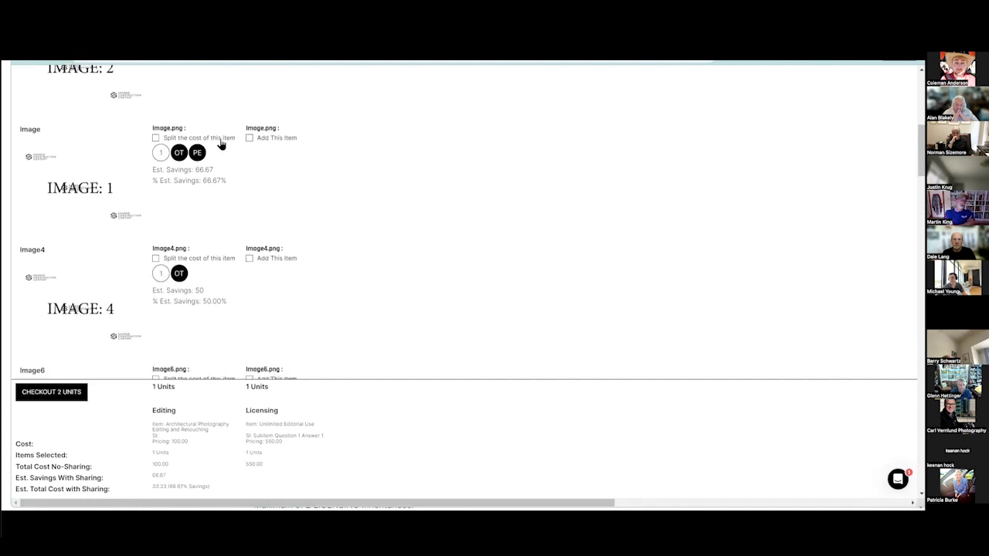
click(248, 259)
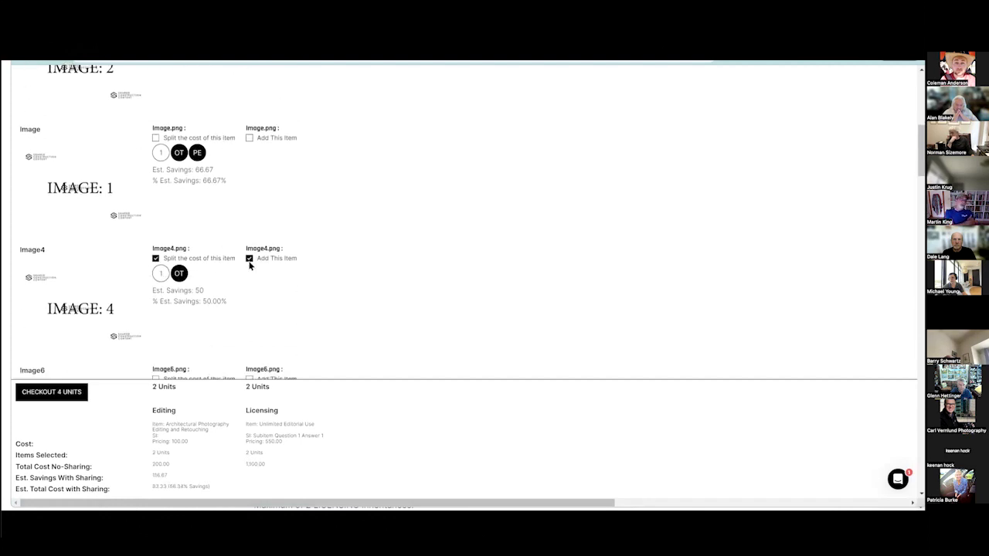
scroll(249, 263, down, 10)
scroll(206, 161, down, 5)
scroll(206, 162, up, 3)
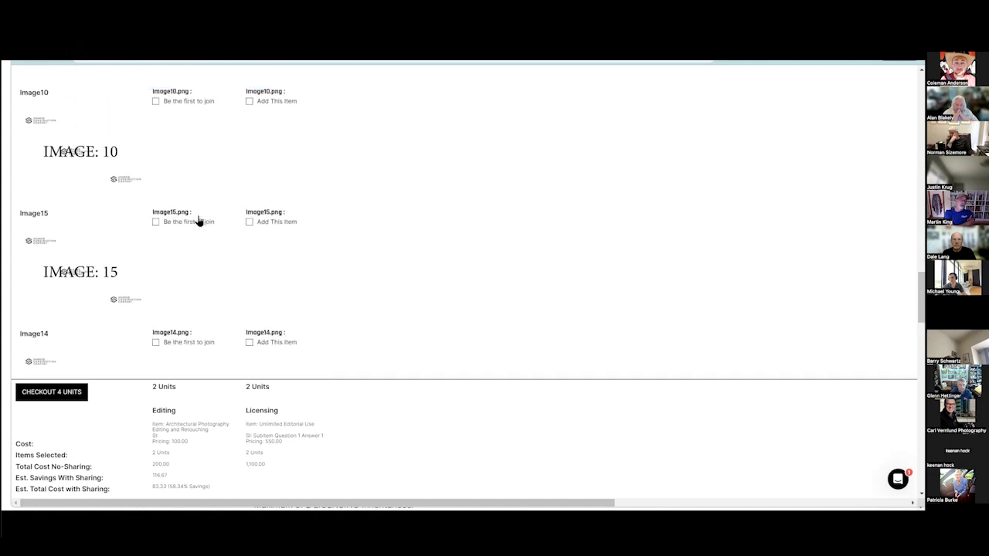
click(268, 223)
click(248, 343)
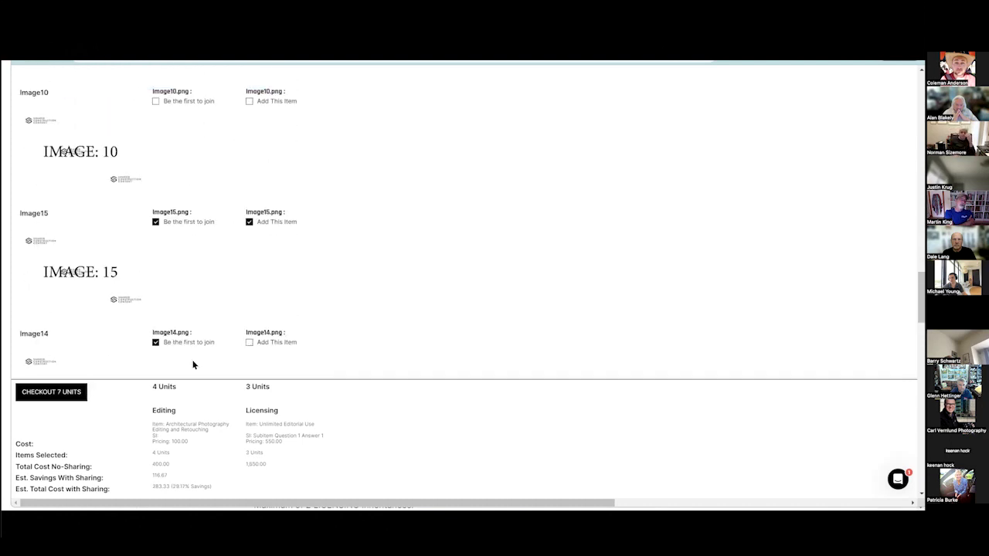
click(60, 398)
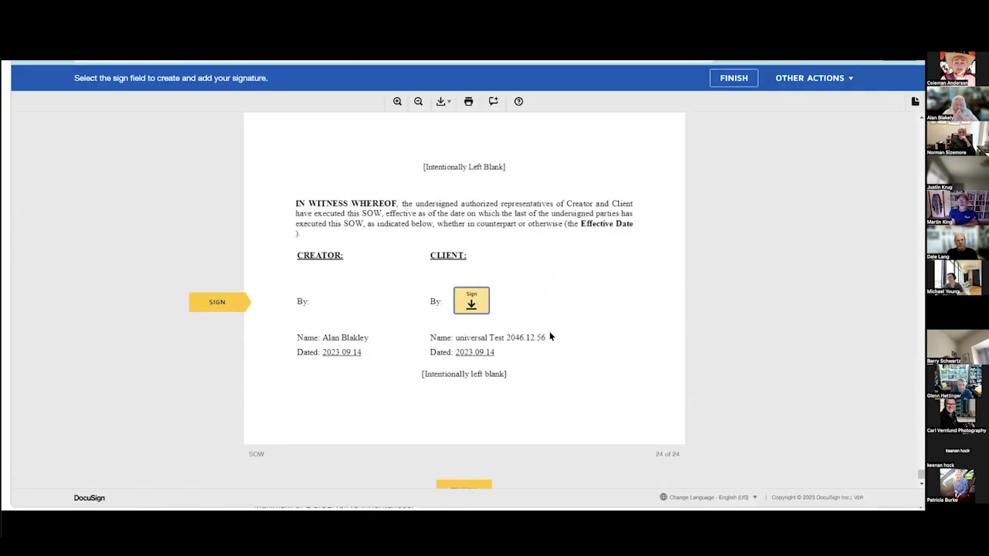
Scroll through the SOW cost pages to the page 24 signature block and sign as the client.
scroll(543, 342, down, 2)
scroll(545, 332, up, 4)
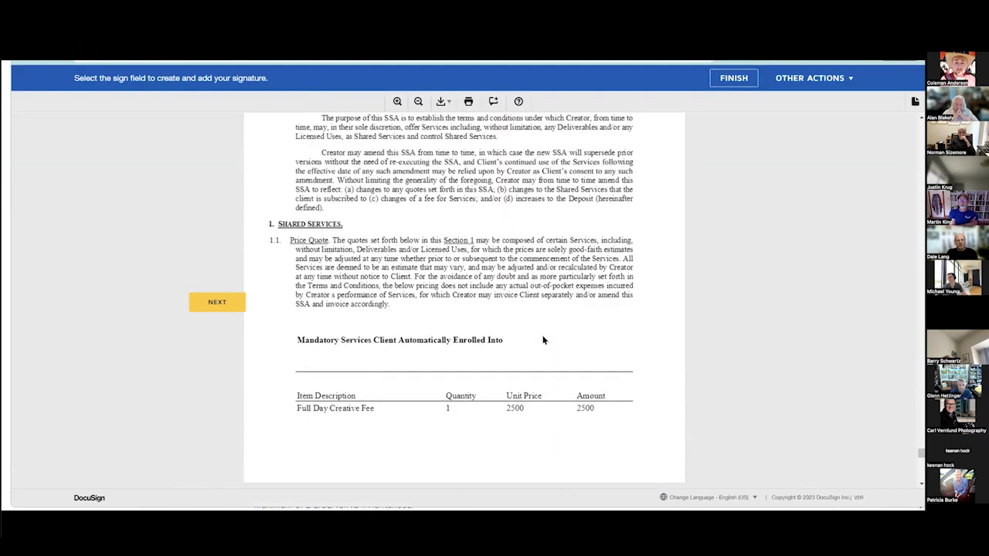
scroll(514, 201, down, 3)
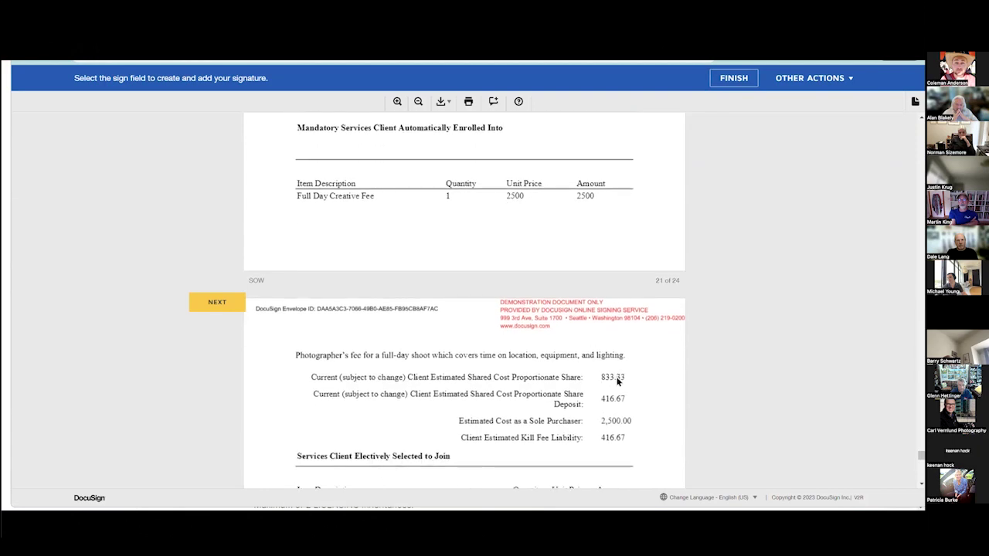
scroll(578, 393, down, 10)
scroll(527, 209, down, 10)
scroll(528, 419, down, 2)
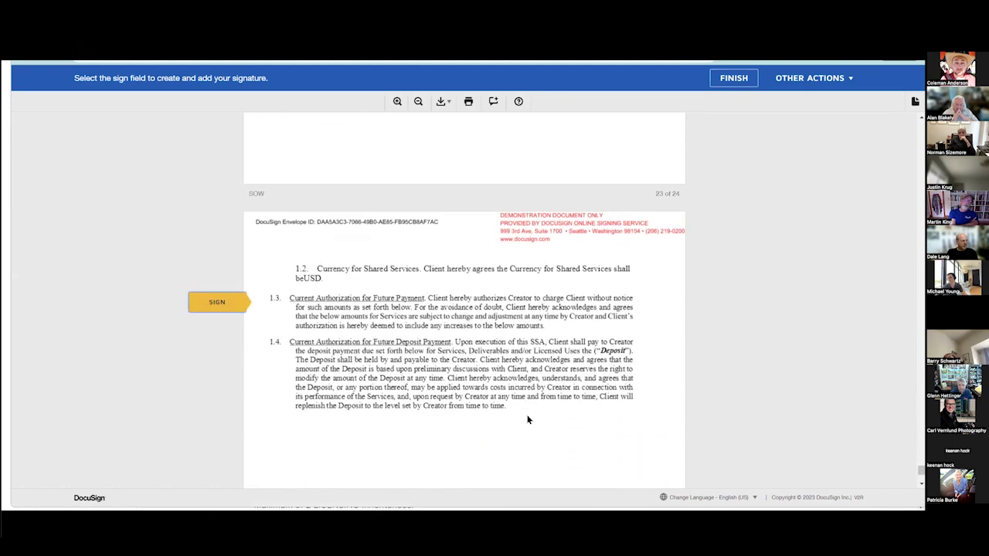
scroll(527, 419, down, 5)
click(471, 301)
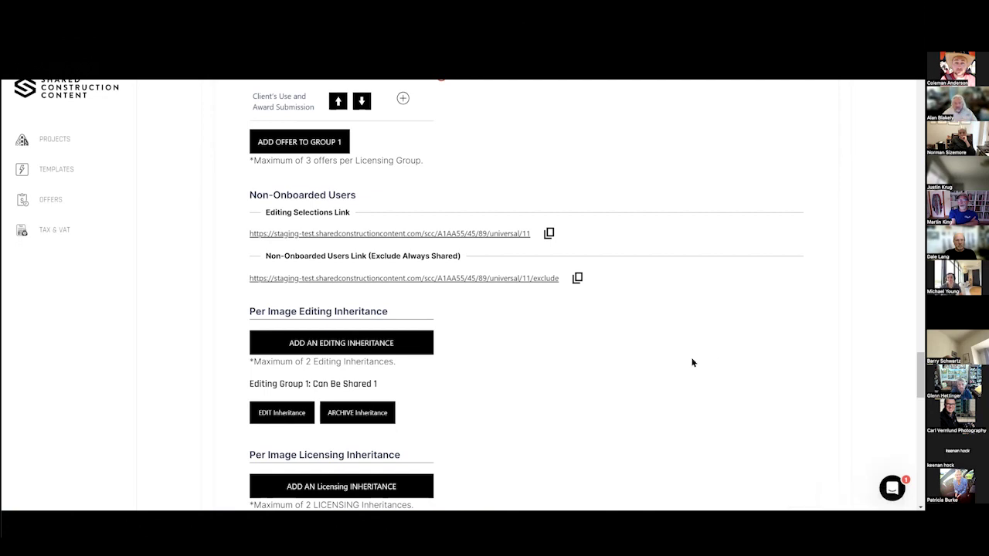
Reload the project's admin page and expand the Invoicing and Billing section.
scroll(690, 362, up, 10)
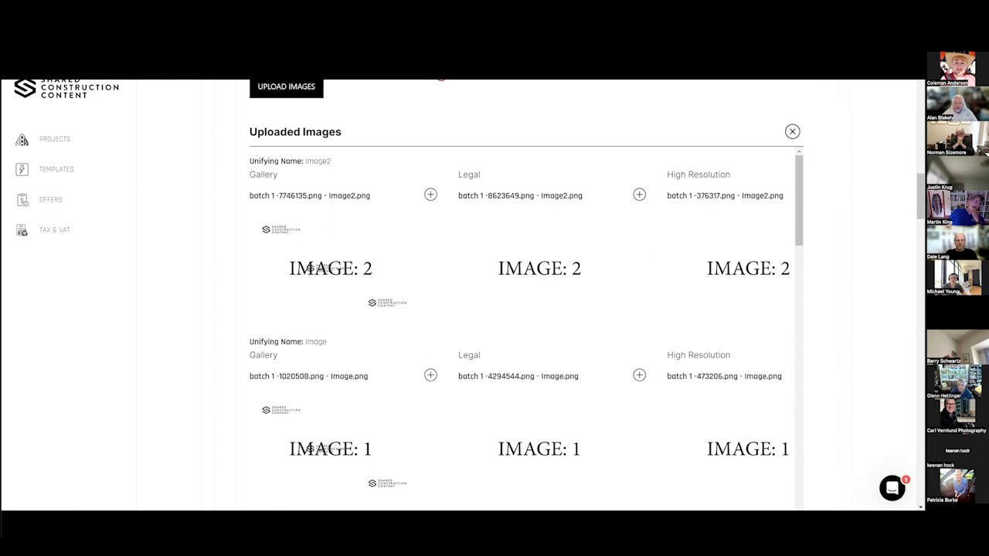
key(F5)
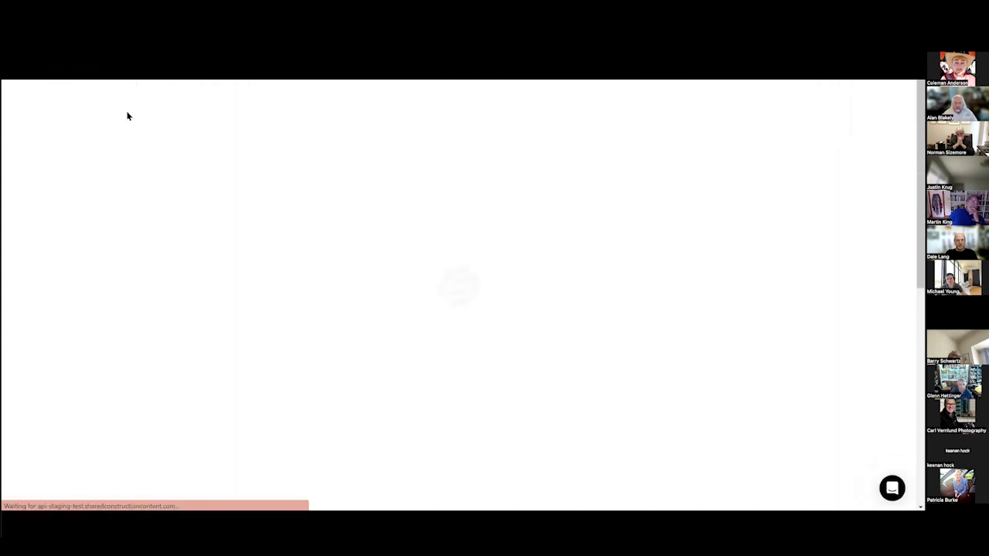
scroll(247, 267, down, 3)
scroll(561, 424, down, 6)
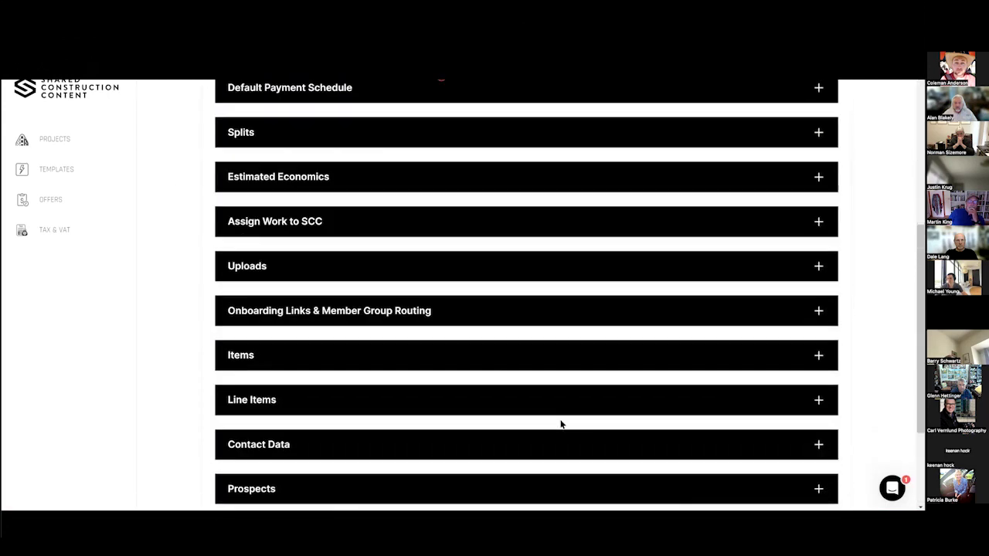
click(595, 470)
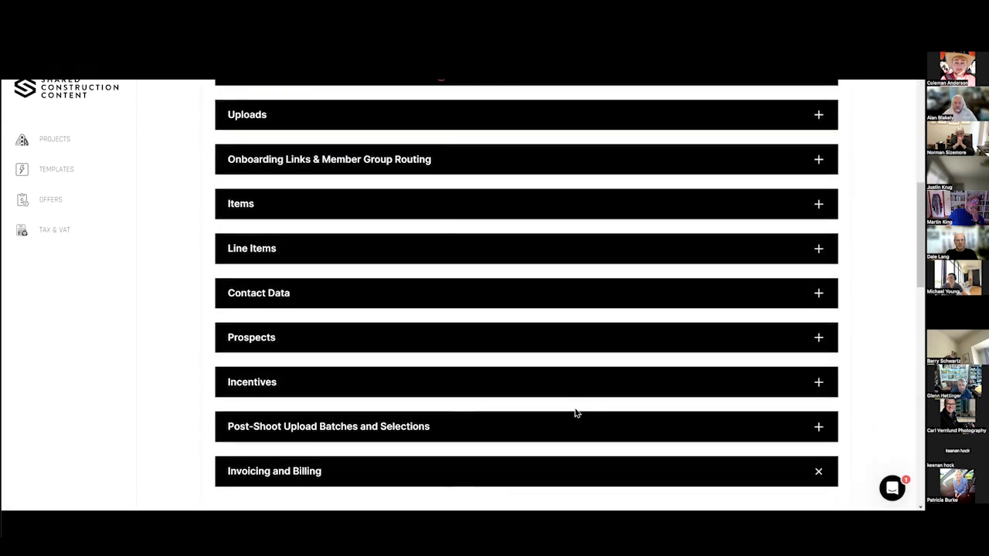
Process the stone fabricator's pending second payment.
scroll(181, 324, down, 6)
scroll(545, 290, up, 2)
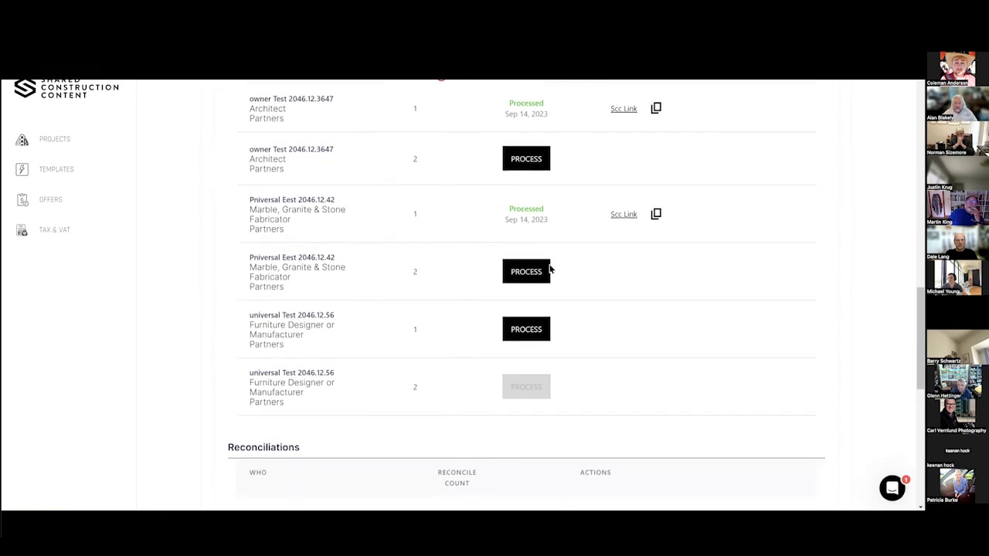
click(533, 266)
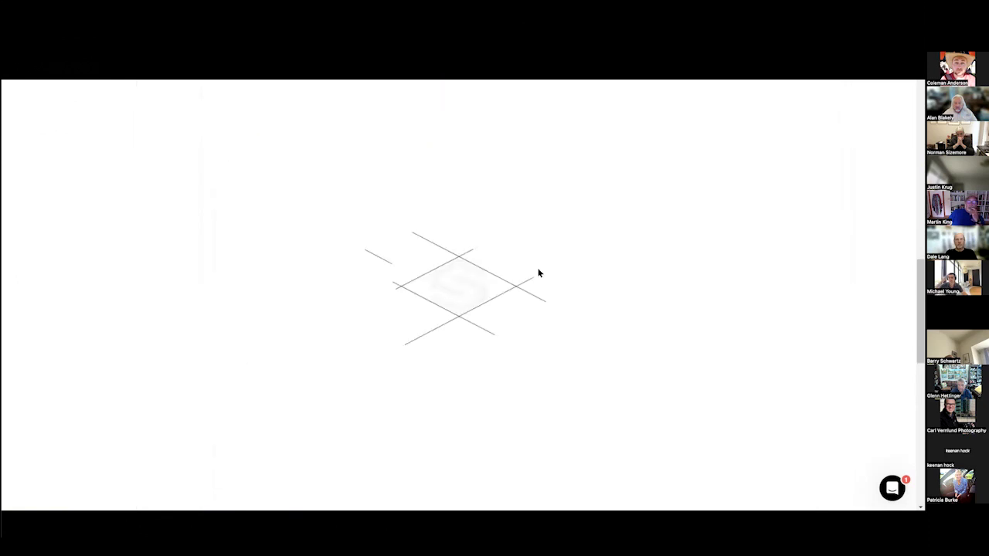